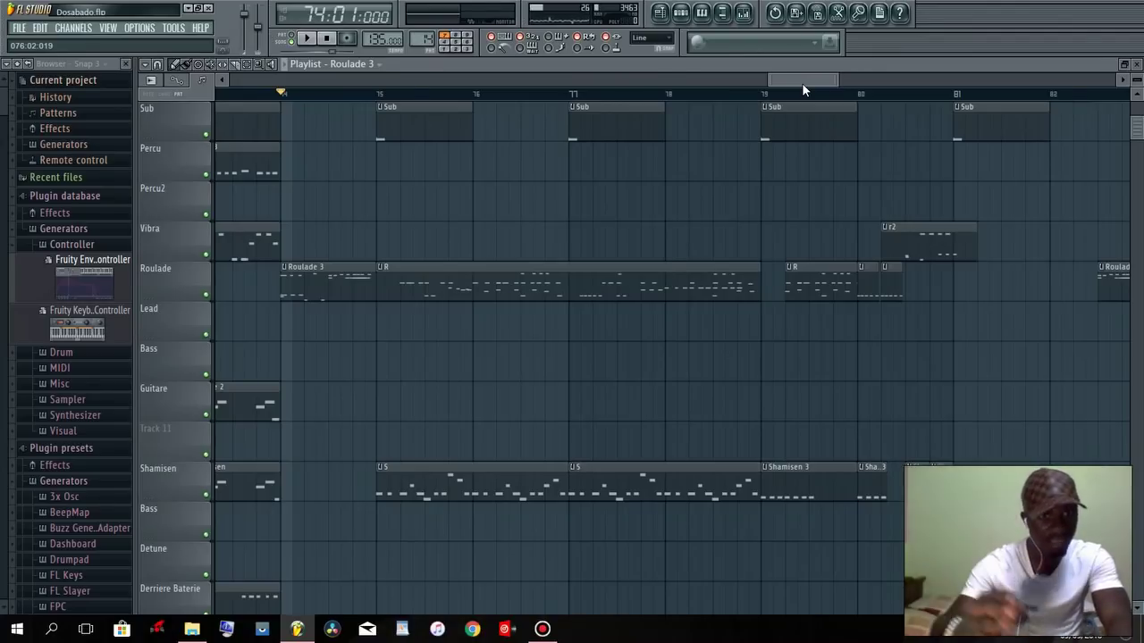
Play the arrangement from bar 74, follow it through the final bars, and stop playback.
key(space)
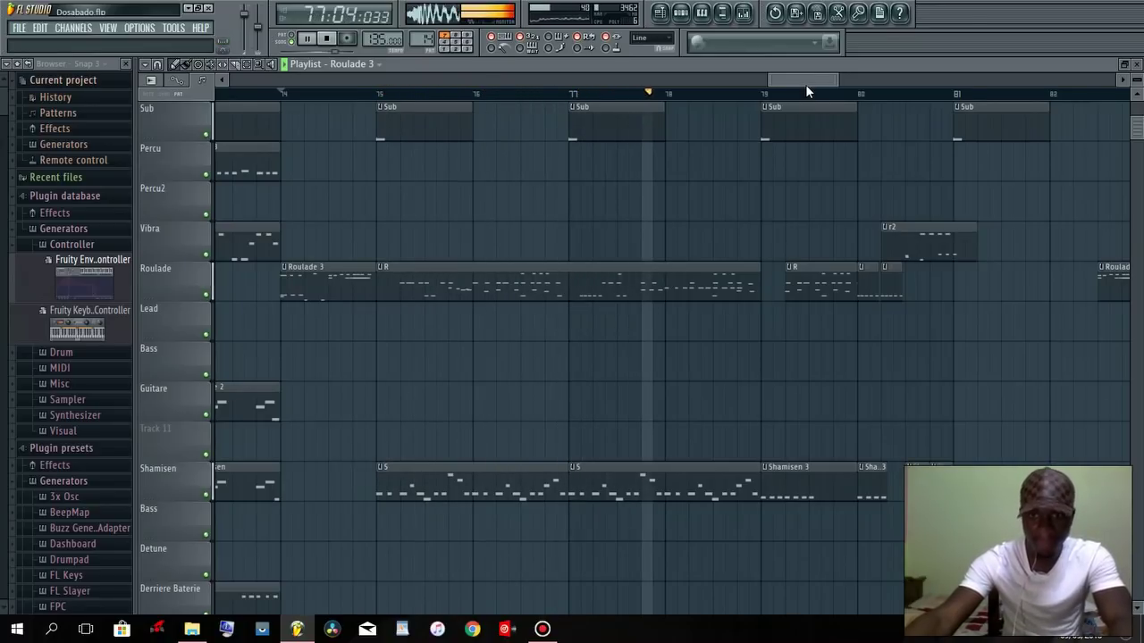
drag(838, 80, 908, 79)
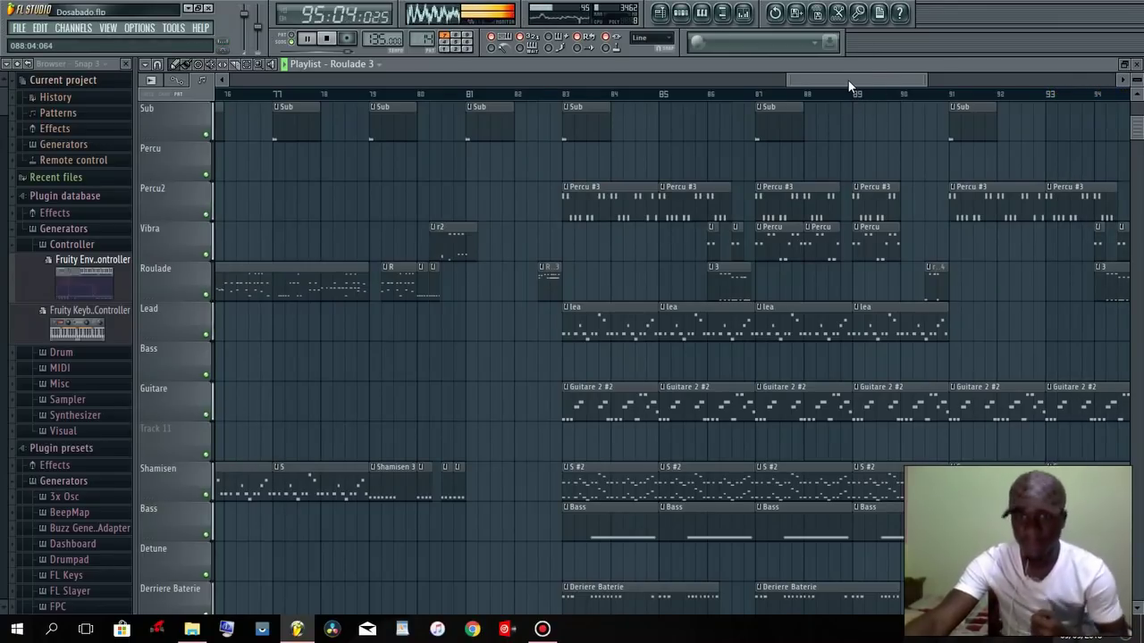
drag(850, 86, 882, 86)
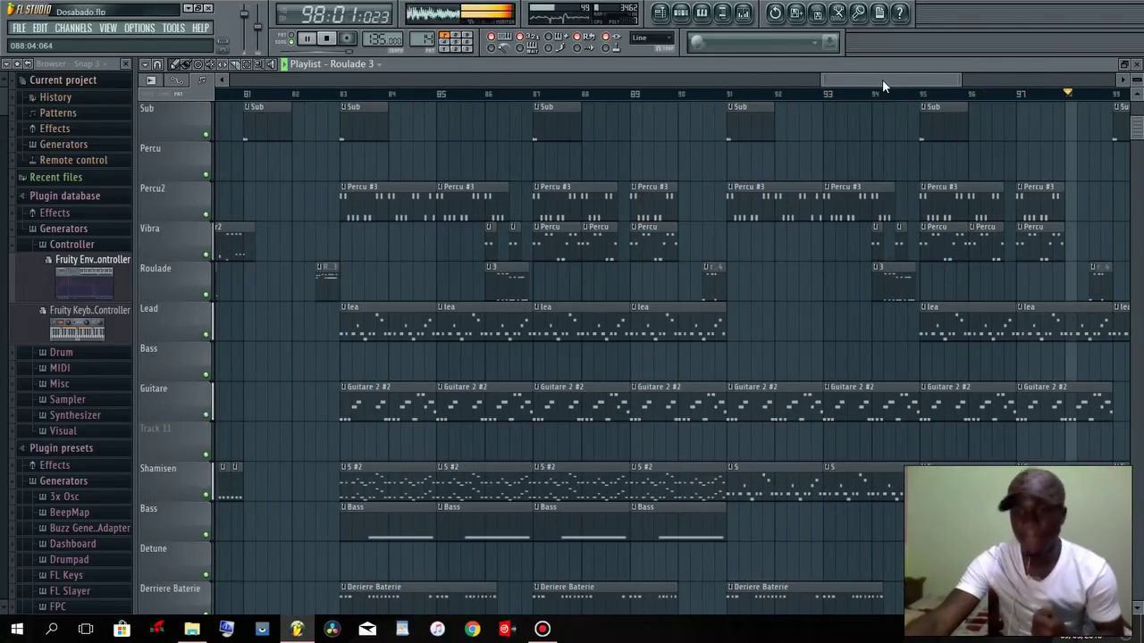
drag(882, 79, 892, 85)
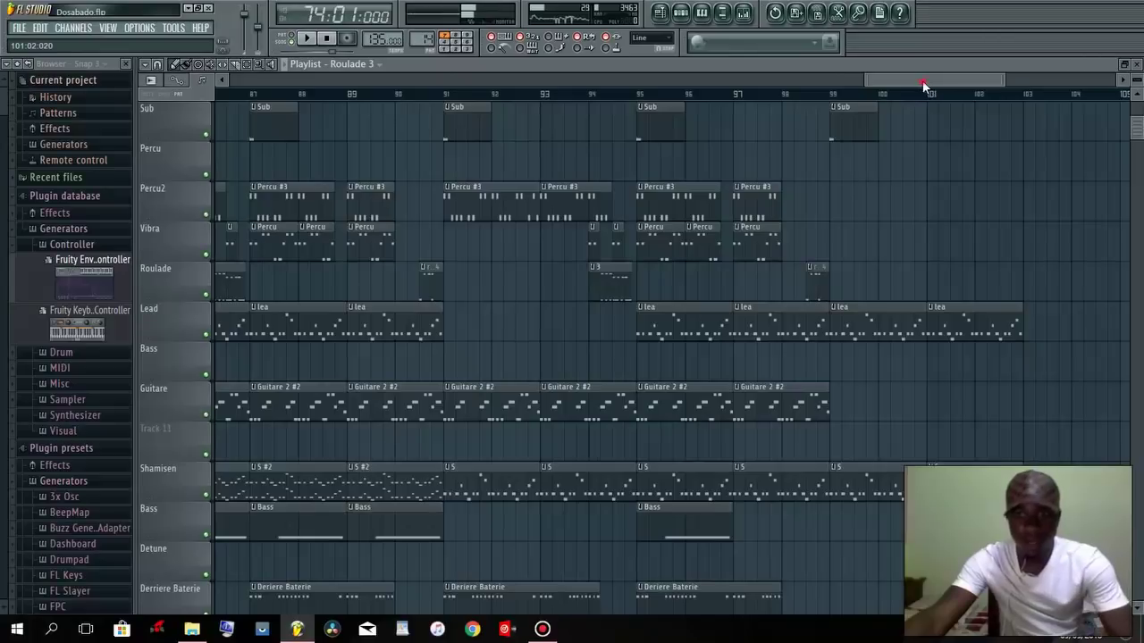
drag(924, 90, 818, 91)
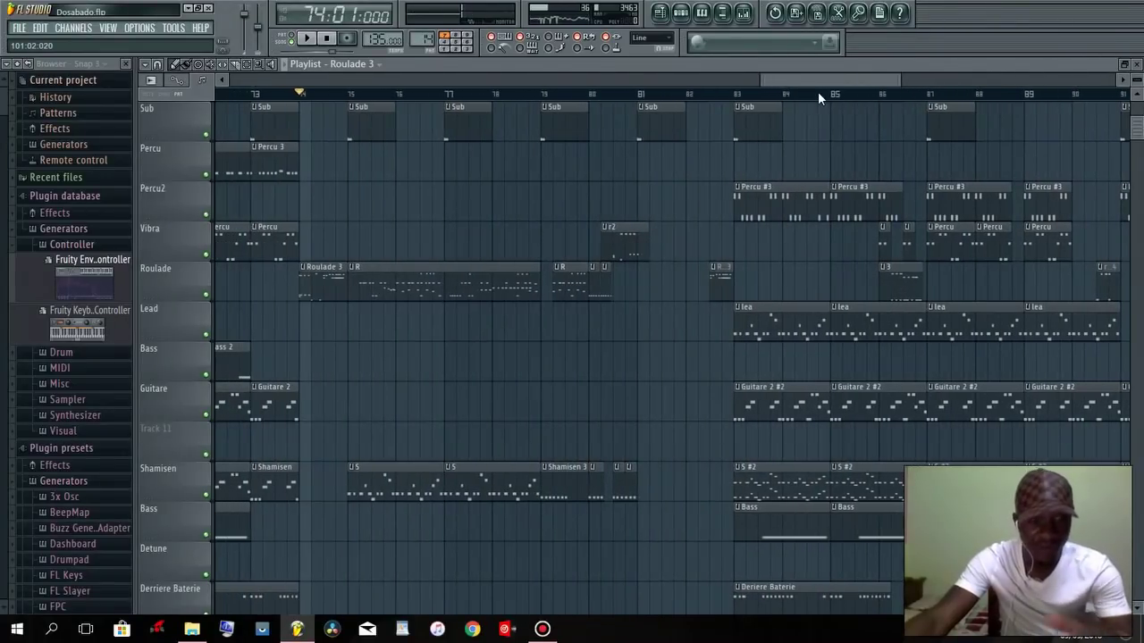
Select bars 74 to 81 in the playlist timeline and play that range.
click(329, 294)
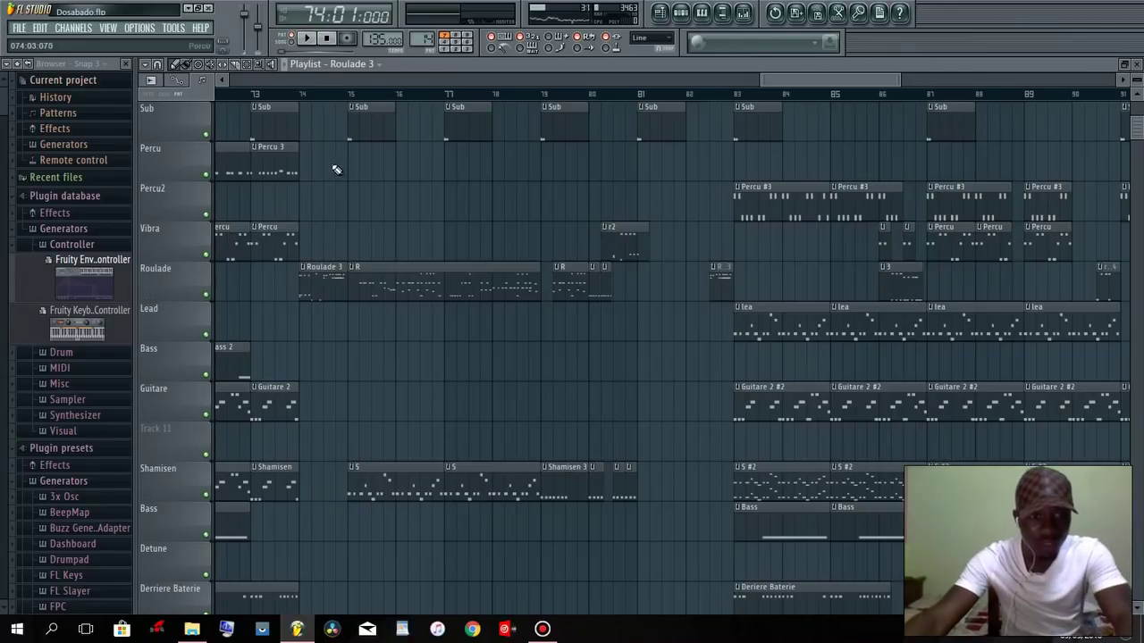
click(303, 95)
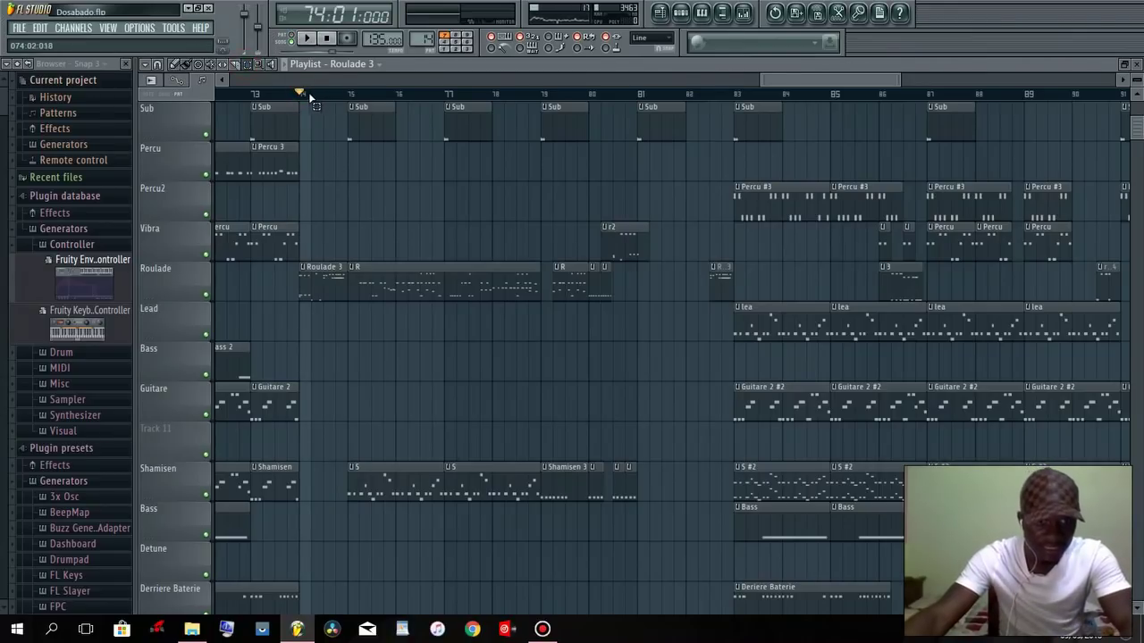
drag(305, 106, 639, 108)
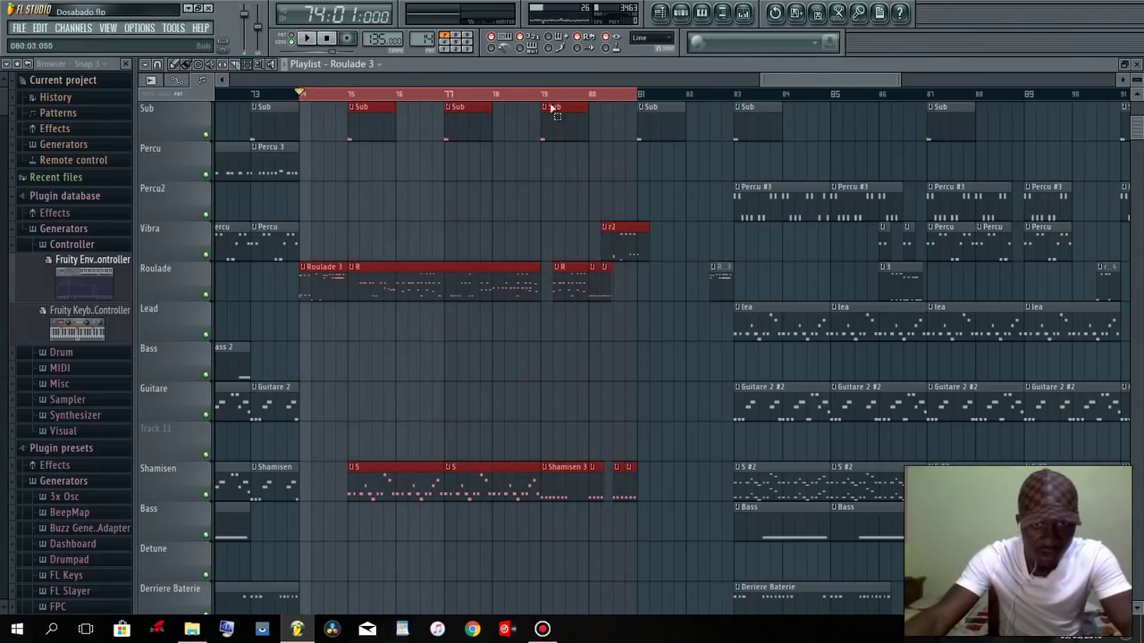
key(space)
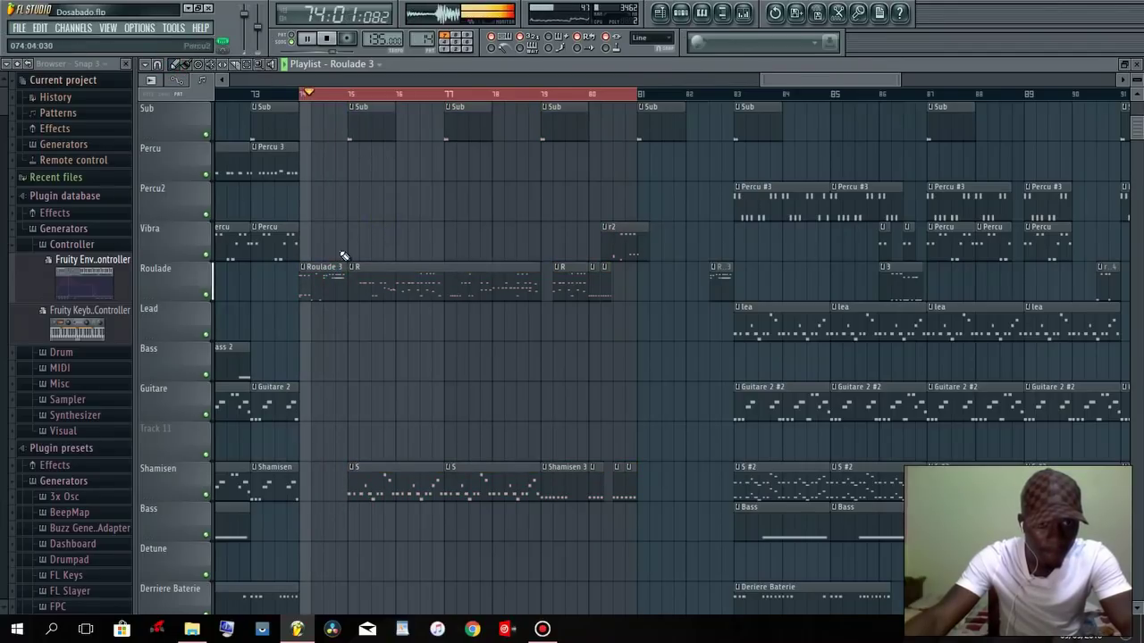
Open the Roulade 3 pattern's Hypersonic 2 #2 notes in the piano roll and listen to them.
click(680, 15)
key(space)
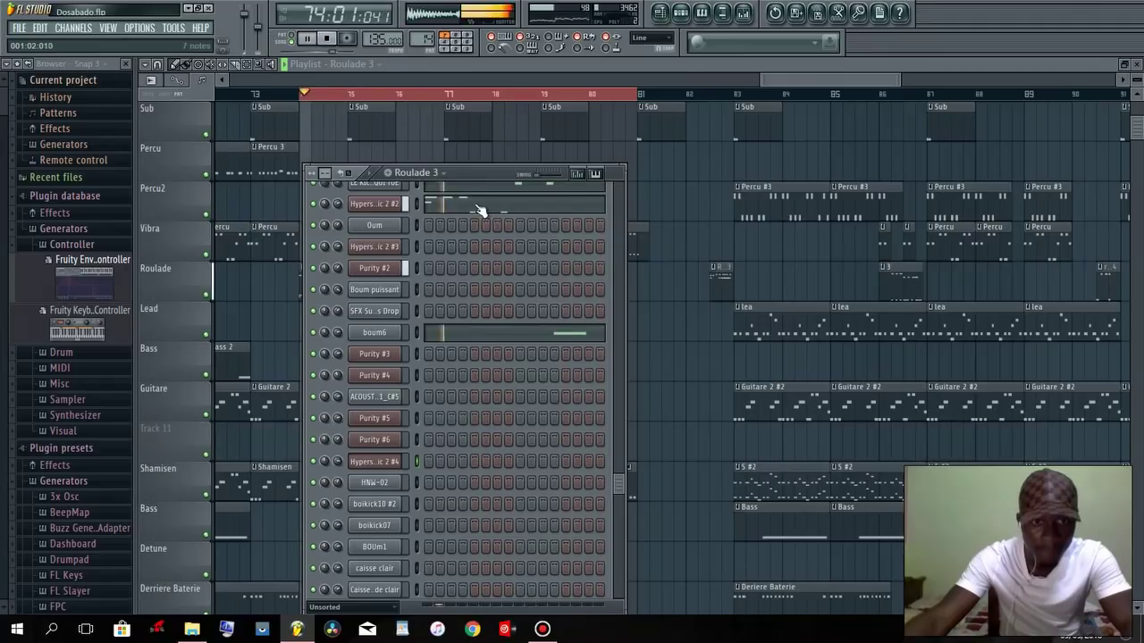
click(468, 209)
drag(344, 84, 590, 83)
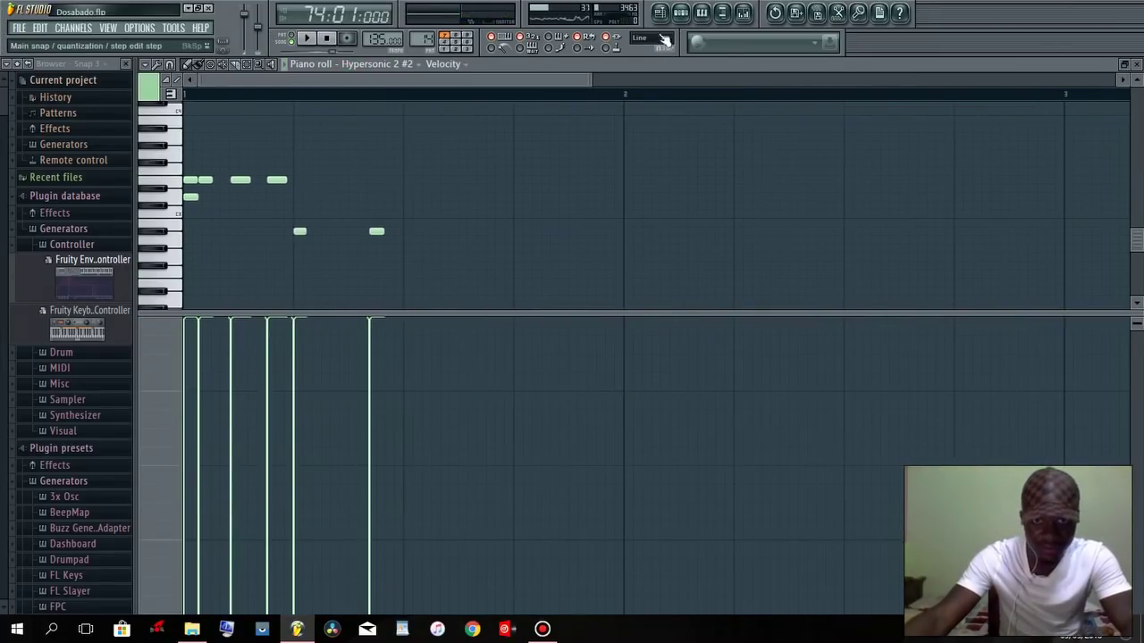
key(space)
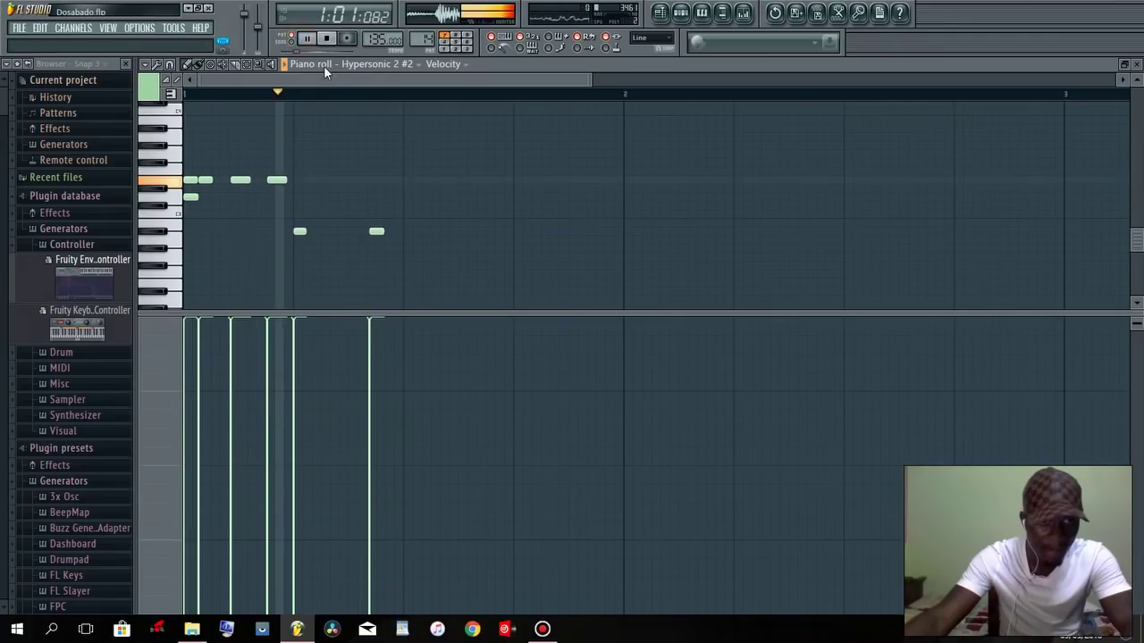
key(space)
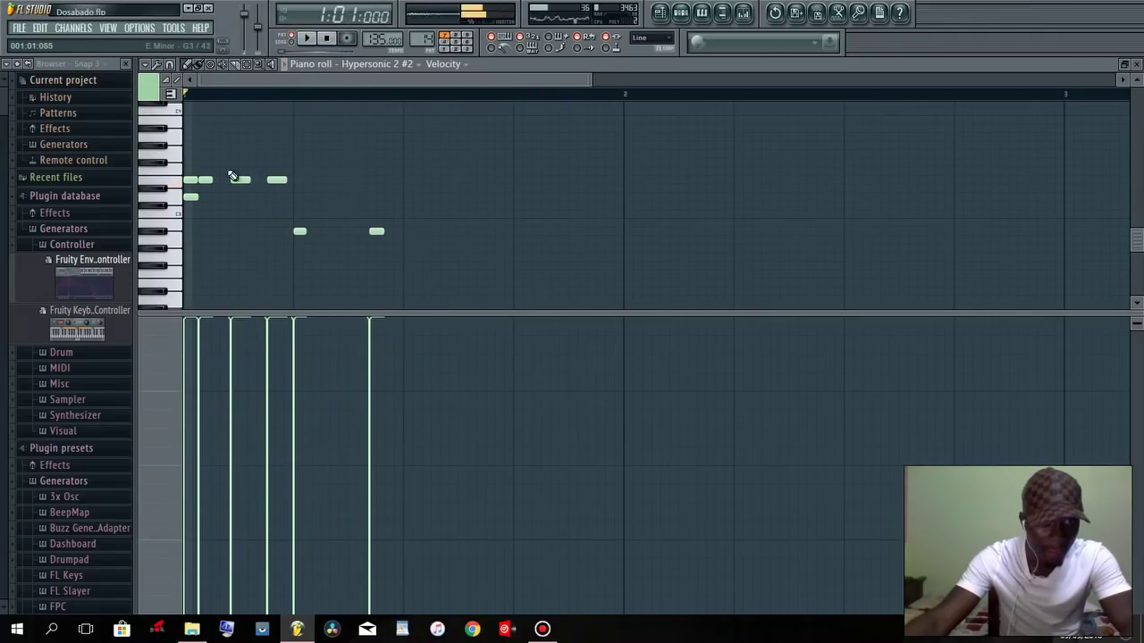
Mute the RD_Crash_2 and LE KIC..QUI TUE channels of the Roulade 3 pattern.
click(686, 16)
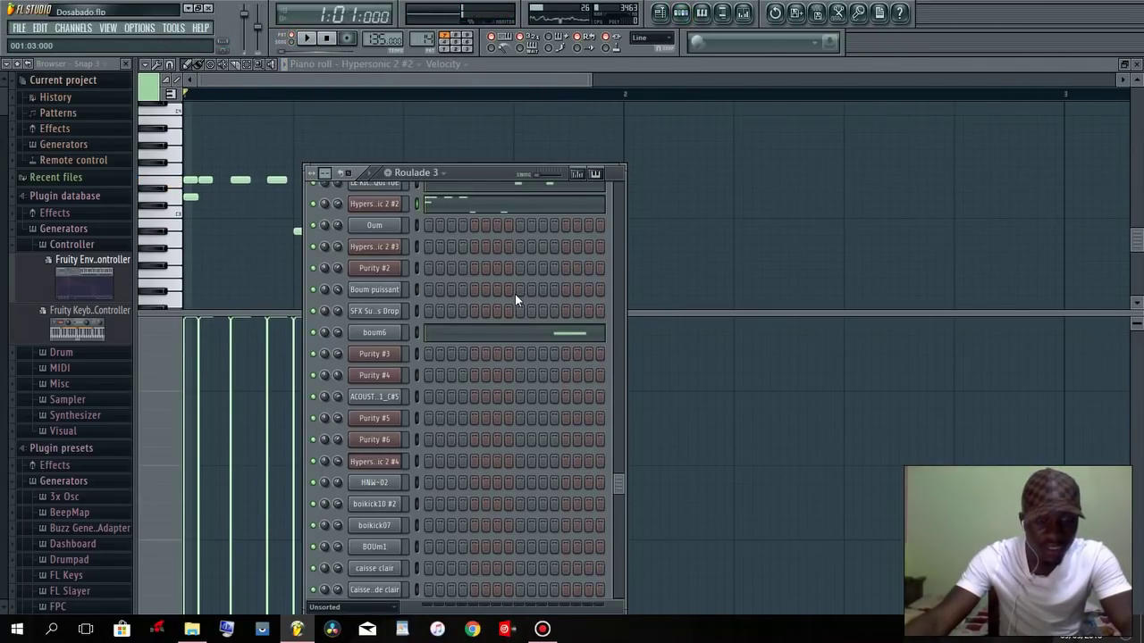
scroll(515, 295, up, 5)
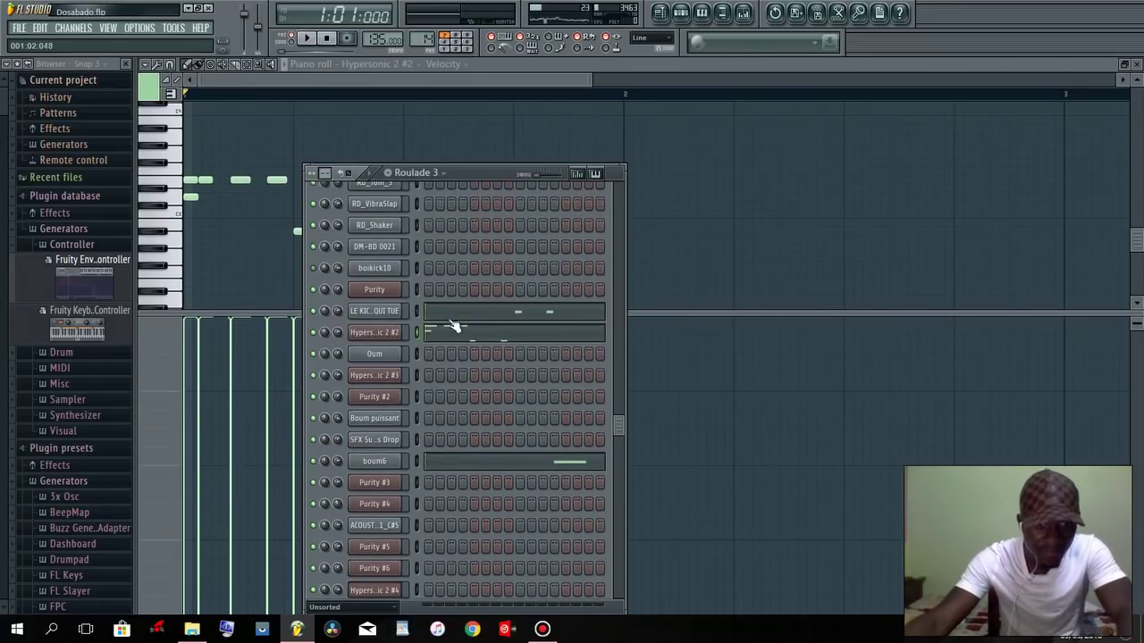
scroll(423, 324, up, 5)
scroll(422, 324, down, 4)
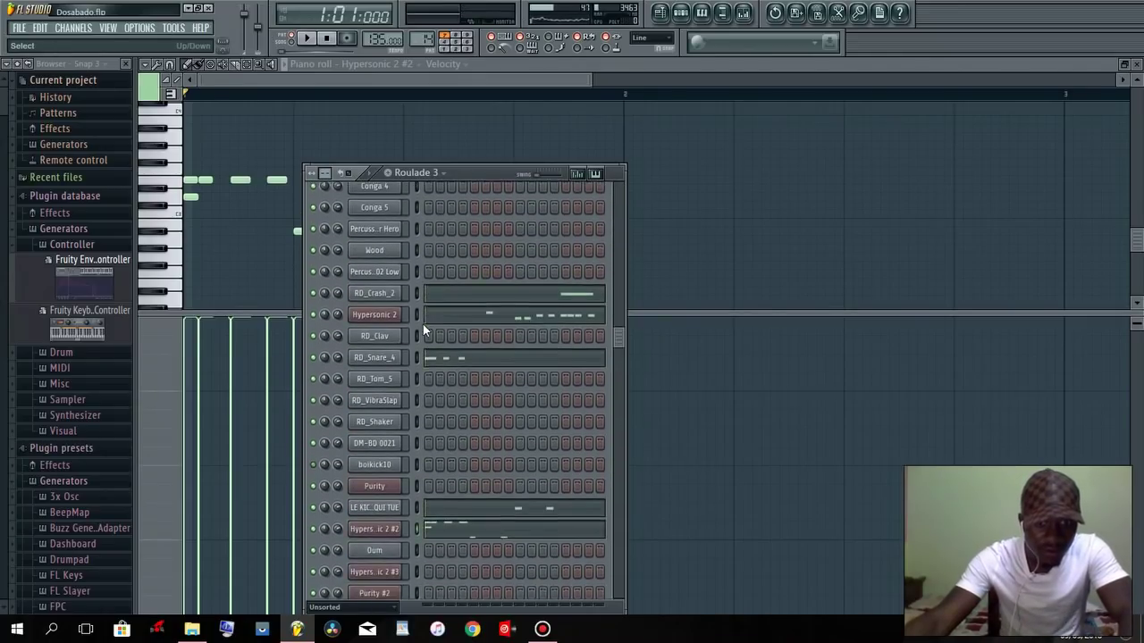
click(311, 290)
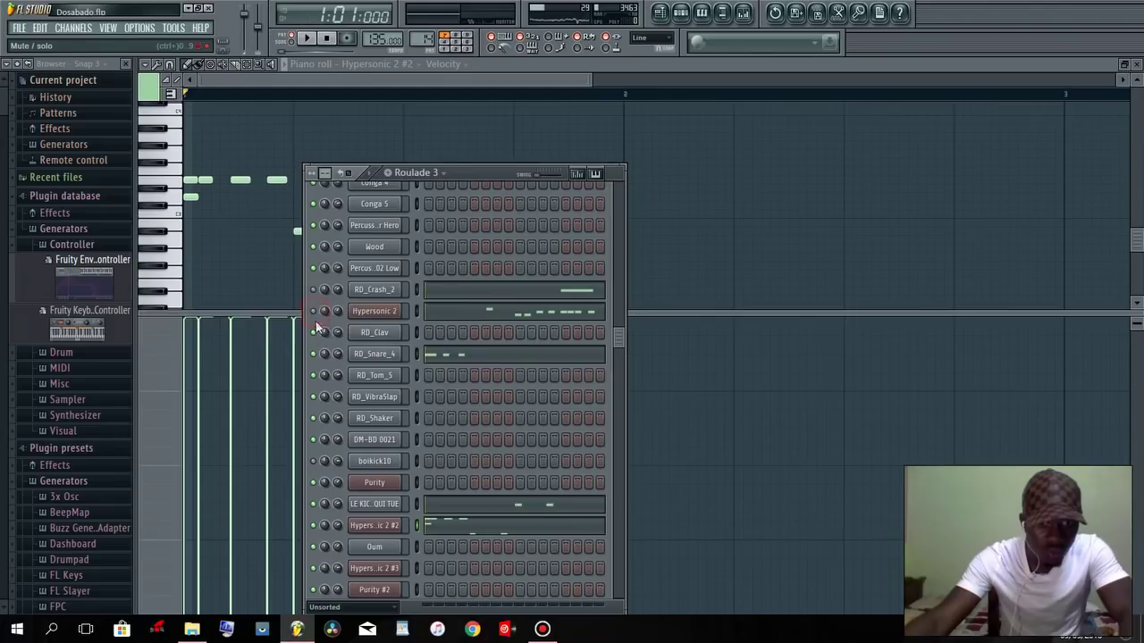
scroll(319, 361, down, 4)
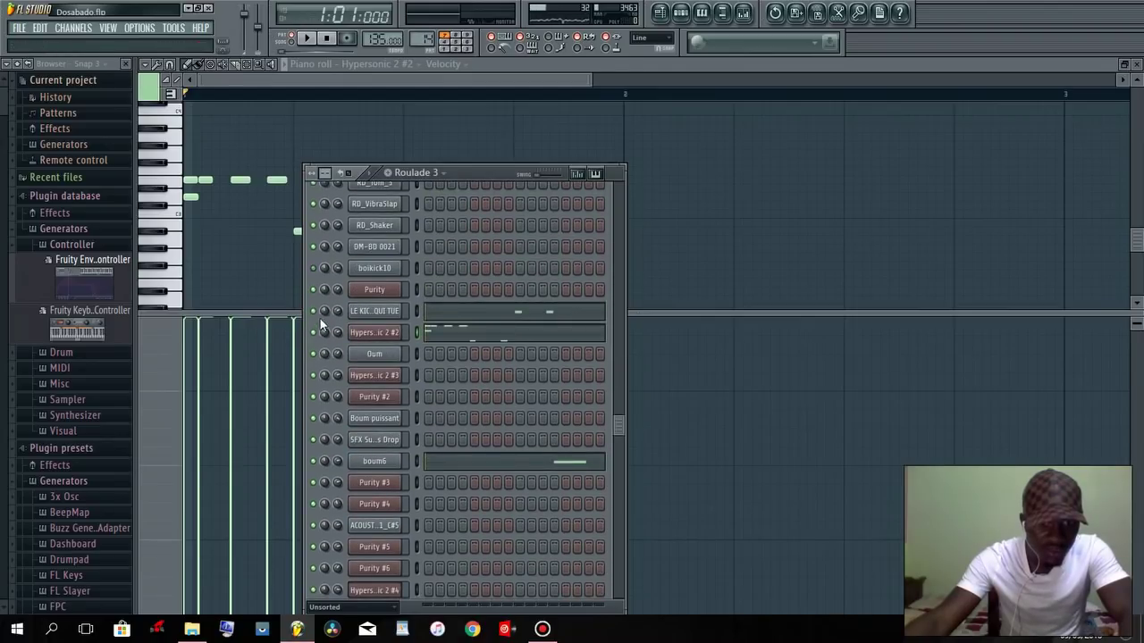
click(318, 311)
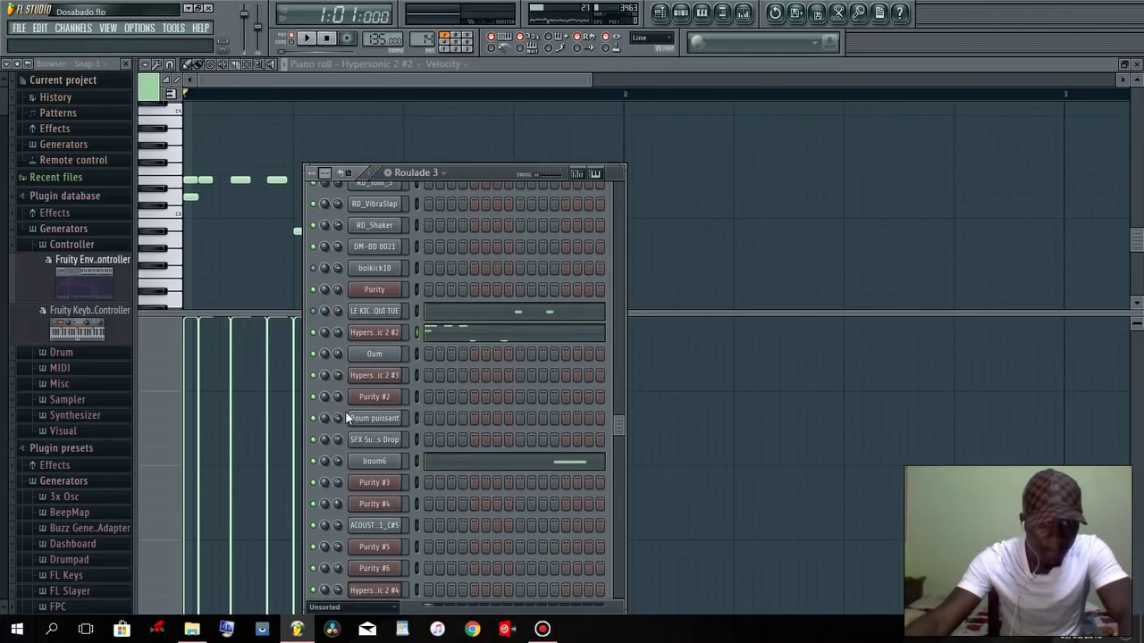
Reopen the Hypersonic 2 #2 notes in the piano roll and audition the E3 and D3 notes one by one.
click(512, 339)
click(516, 342)
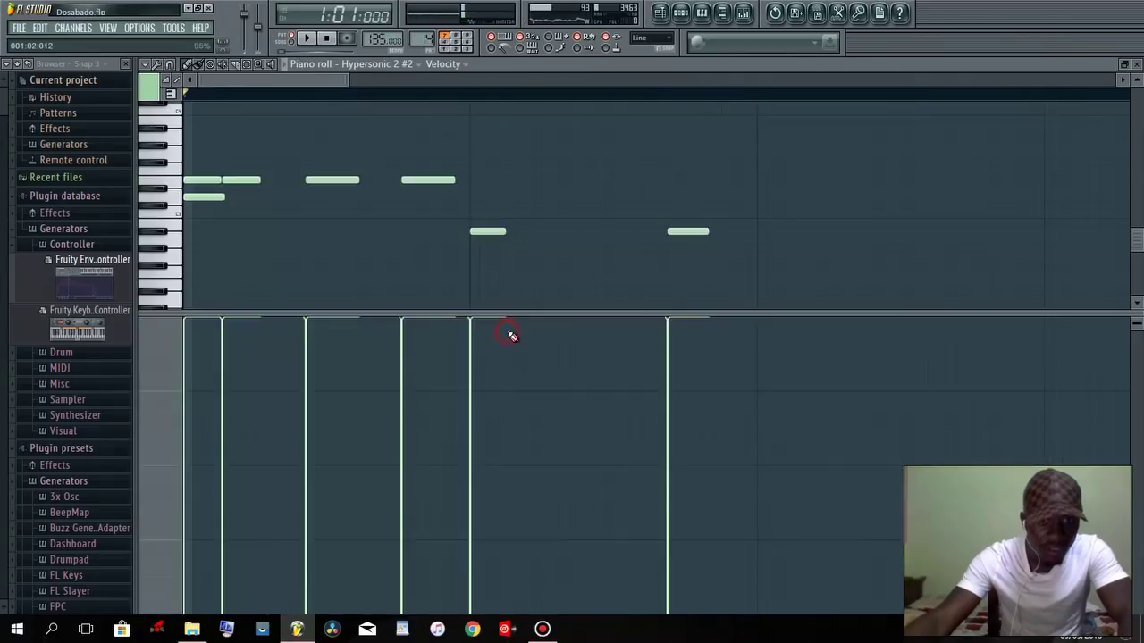
drag(348, 81, 420, 80)
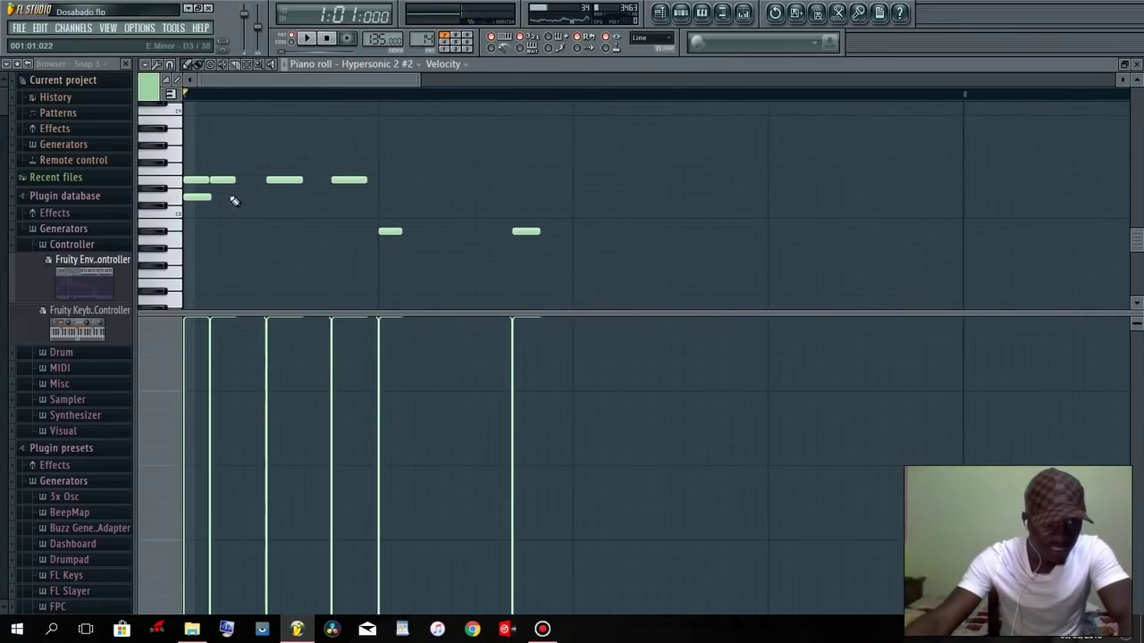
click(224, 179)
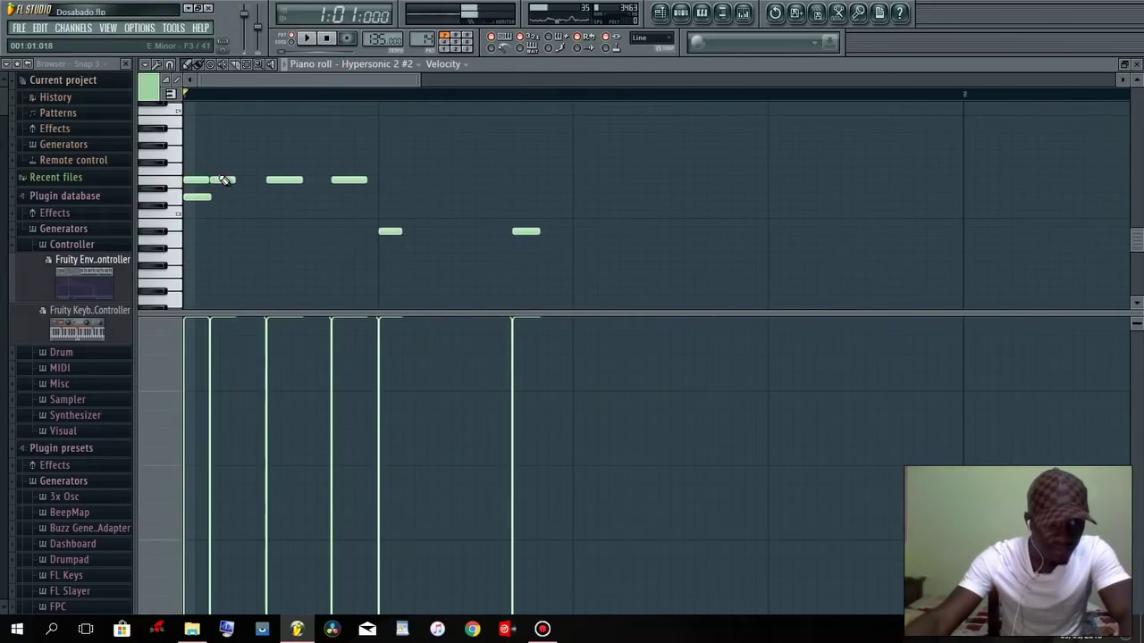
click(284, 180)
click(348, 180)
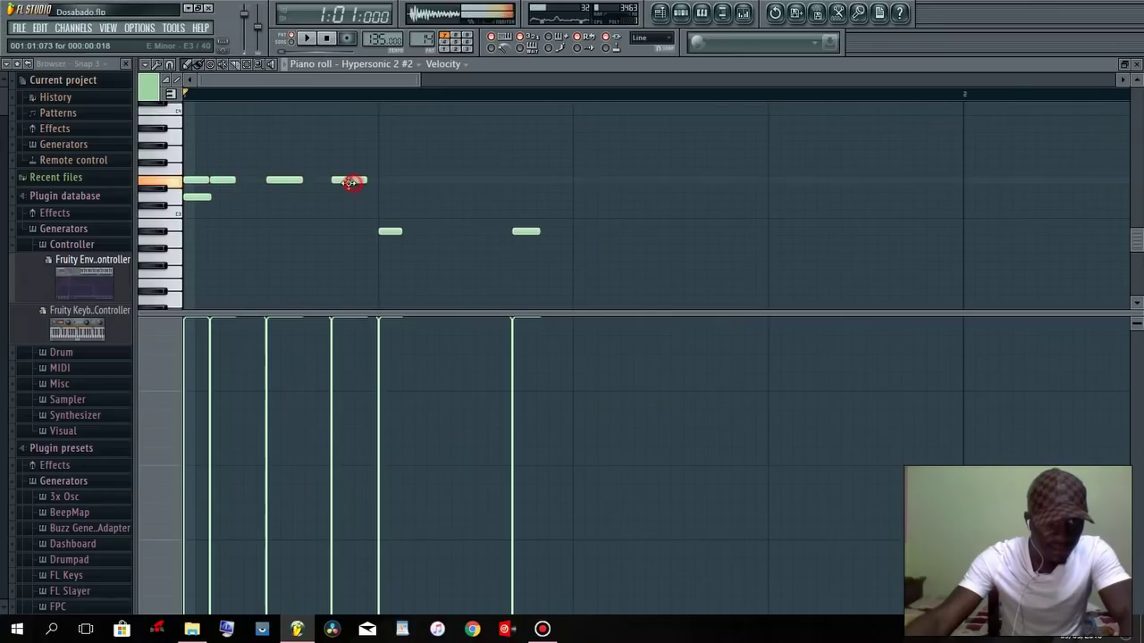
click(198, 196)
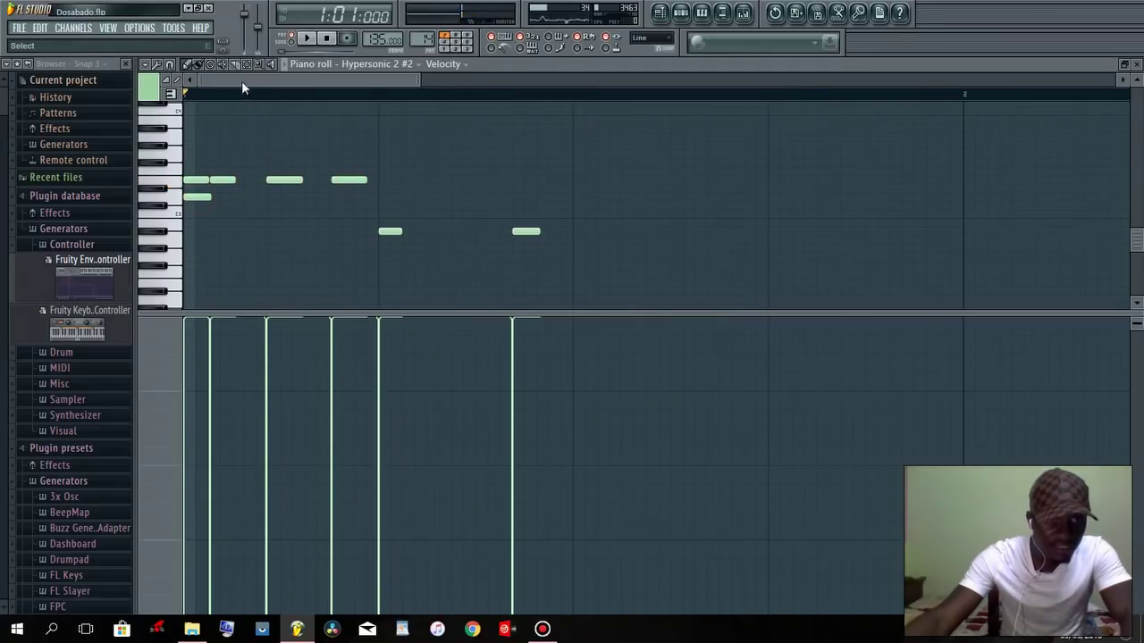
Check the snap setting of (none), try placing short G#3 notes within the second beat, and delete them.
click(170, 65)
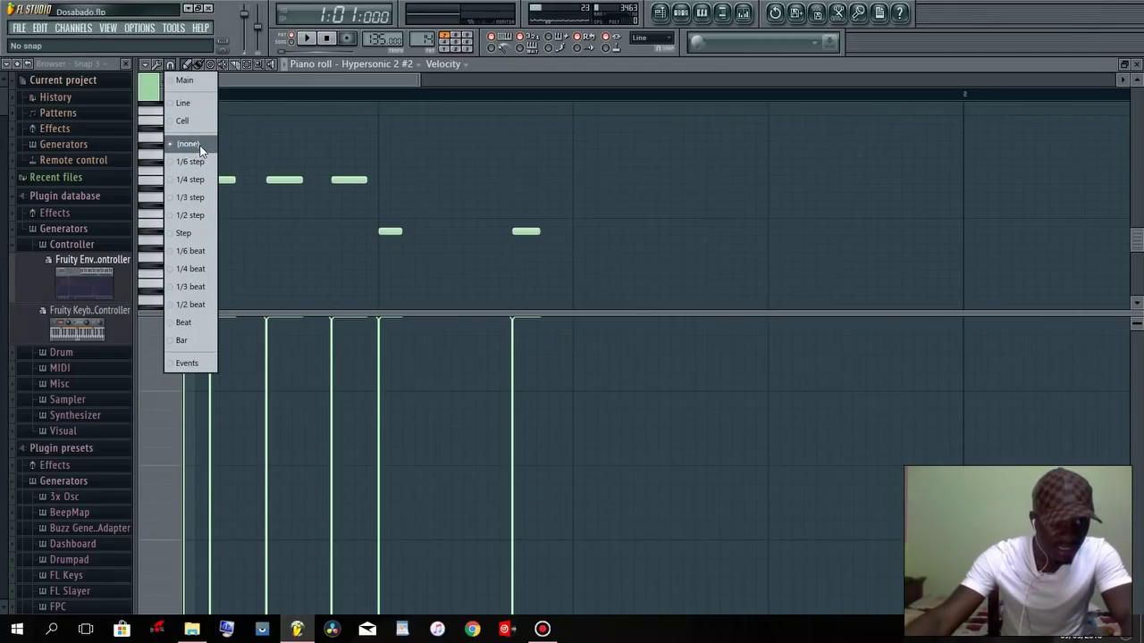
click(278, 150)
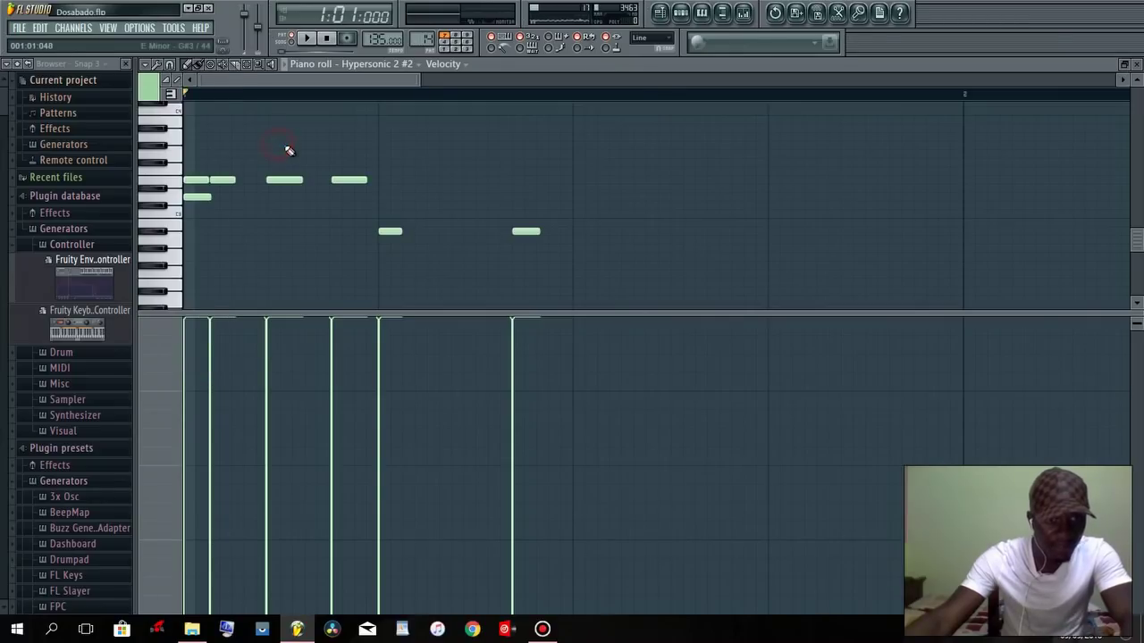
click(432, 146)
click(459, 146)
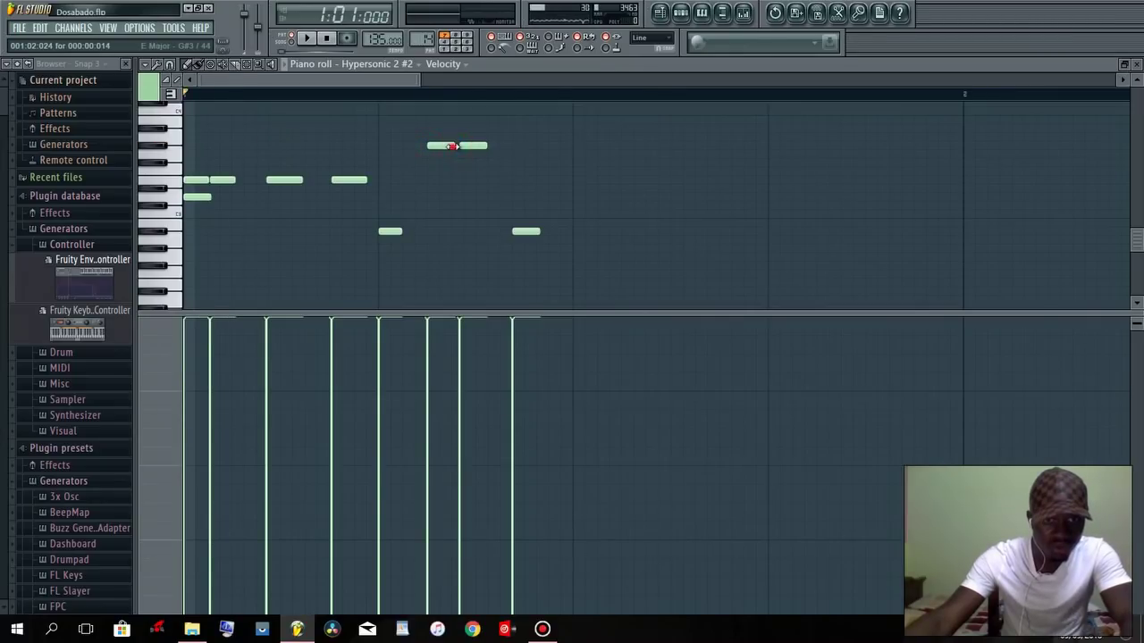
right_click(462, 145)
click(430, 145)
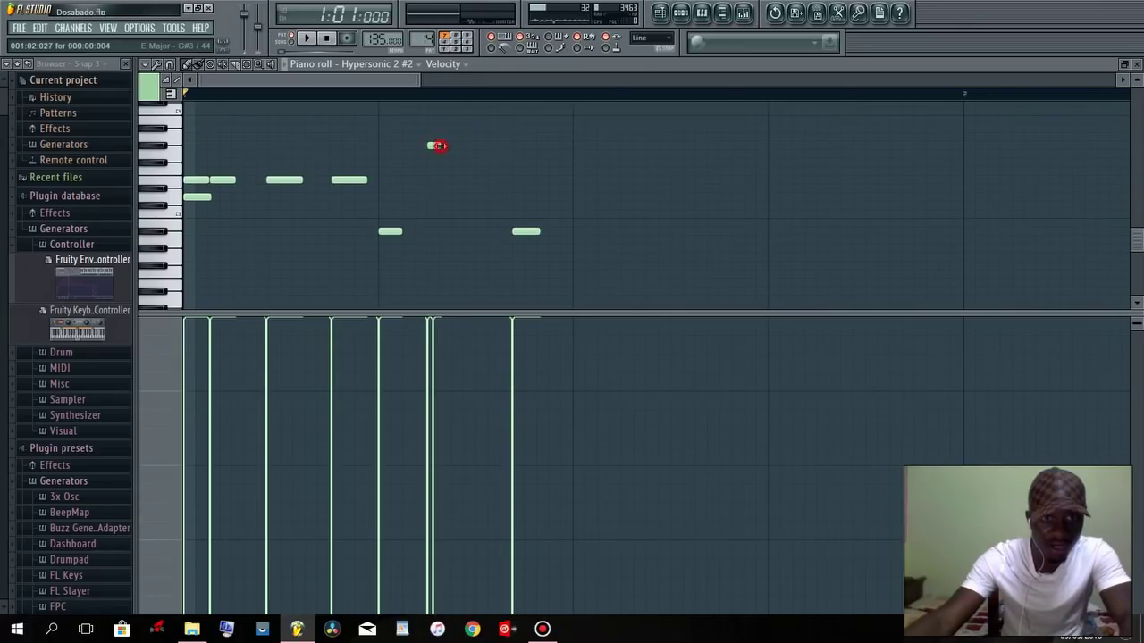
click(444, 146)
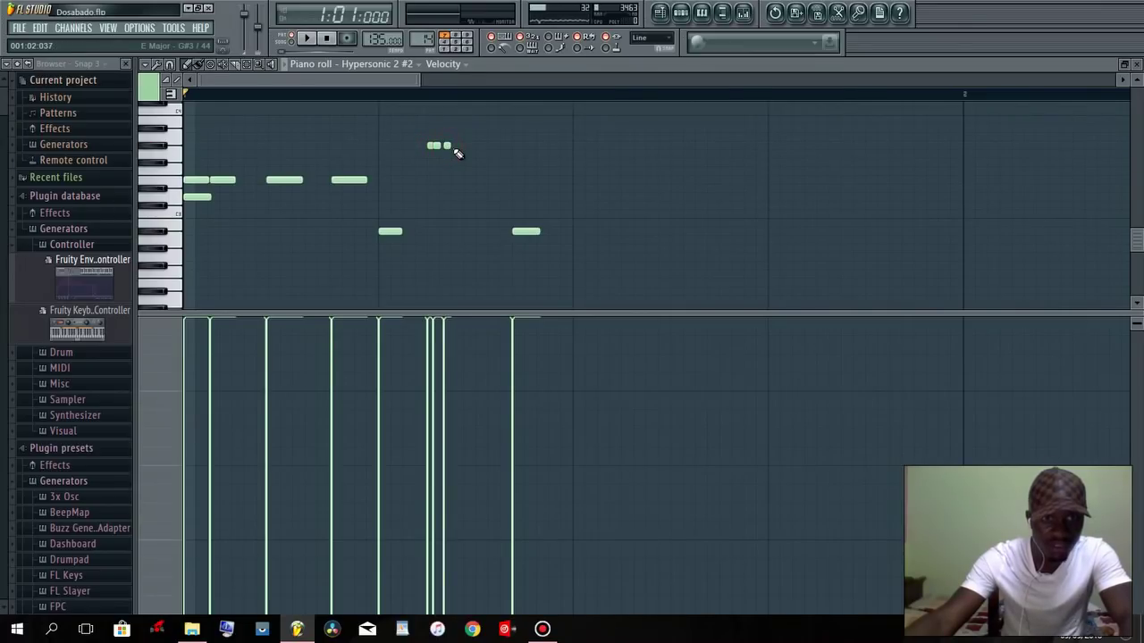
right_click(447, 145)
right_click(433, 145)
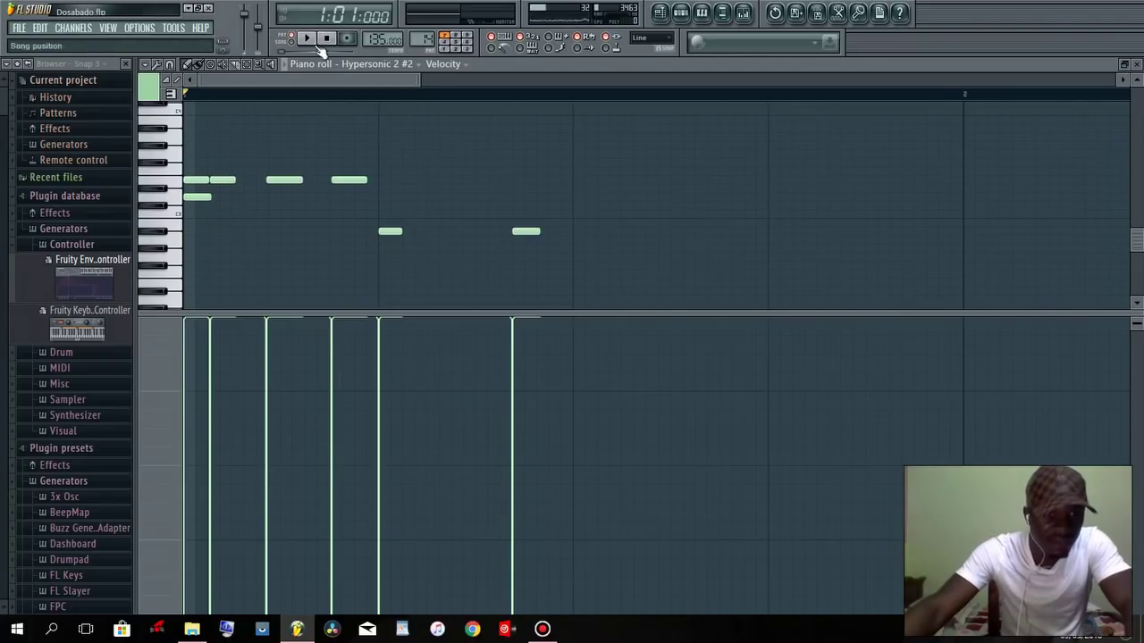
Audition the E3, D3 and A#2 sounds, and open the Hypersonic 2 #2 instrument with its Kicks + Snares Menu patch during playback.
click(185, 179)
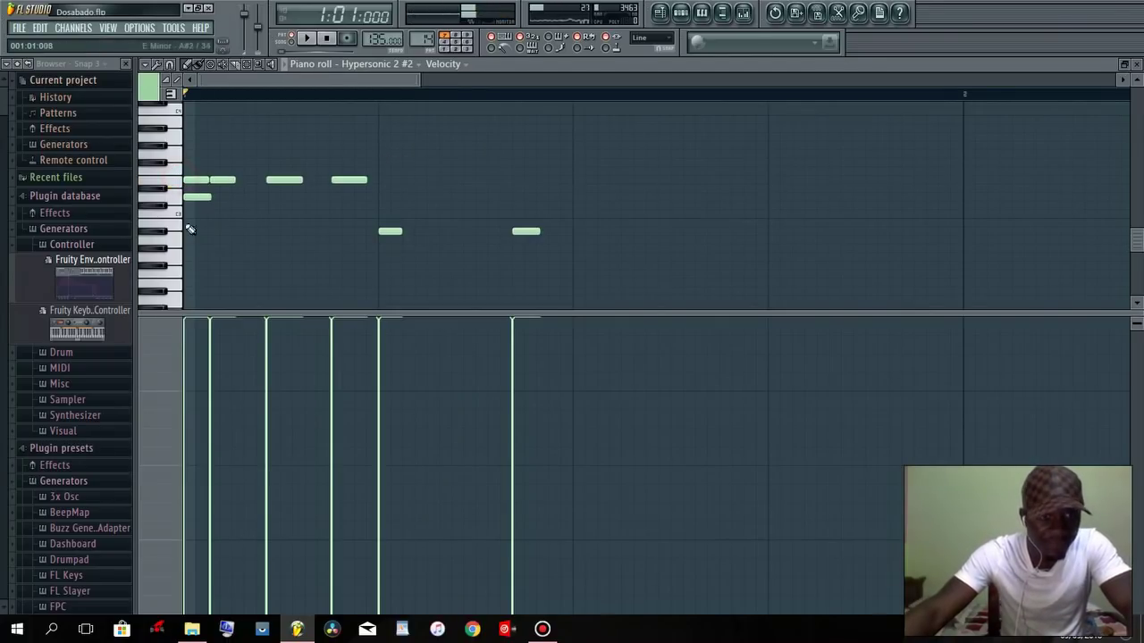
click(187, 195)
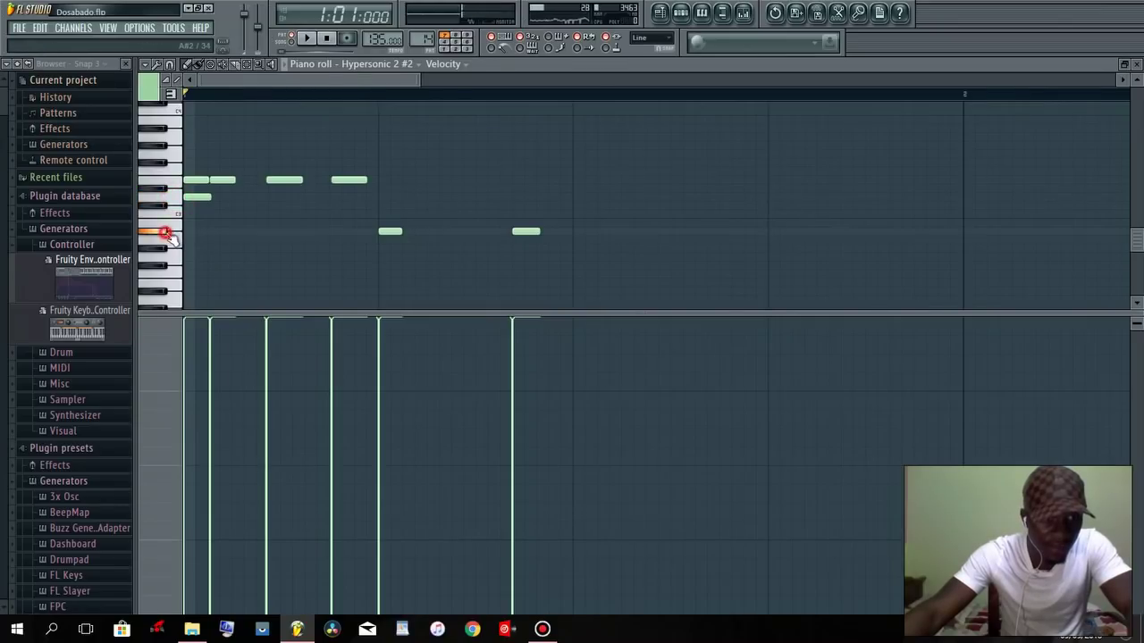
click(680, 12)
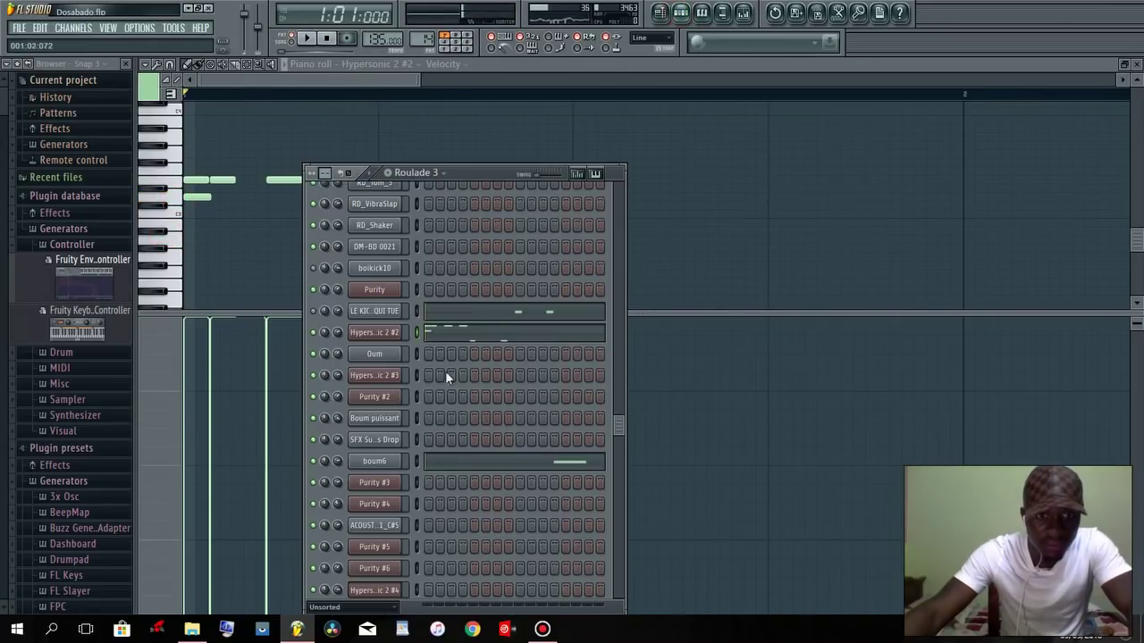
click(393, 333)
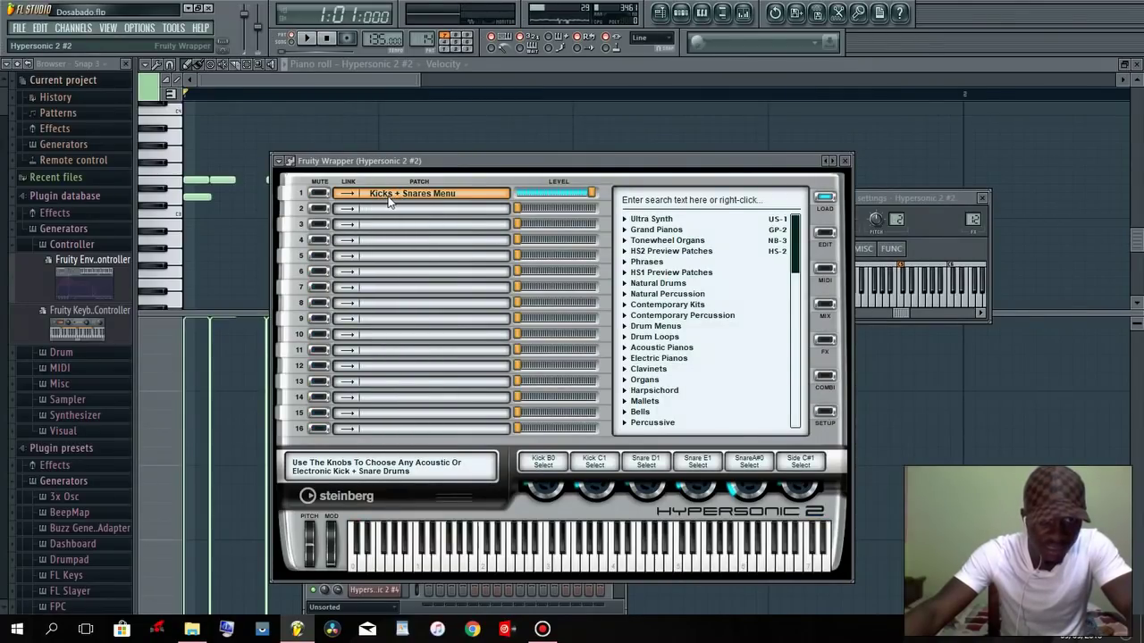
key(space)
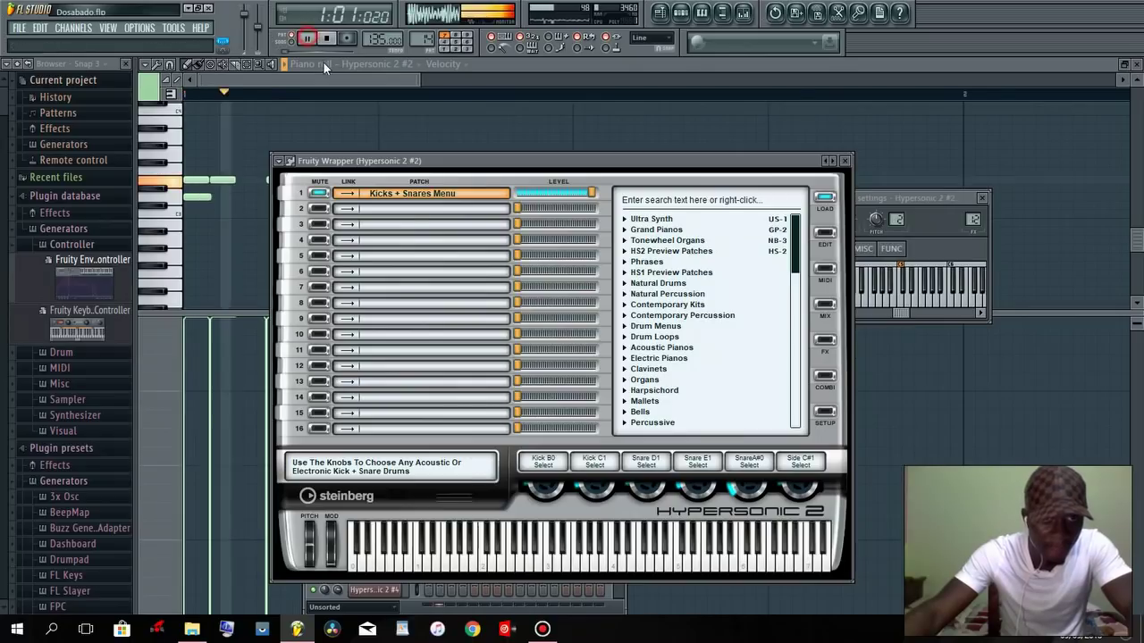
Close the Hypersonic 2 #2 instrument, stop playback, open the boum6 notes of Roulade 3 in the piano roll and audition the sound.
click(327, 80)
click(329, 78)
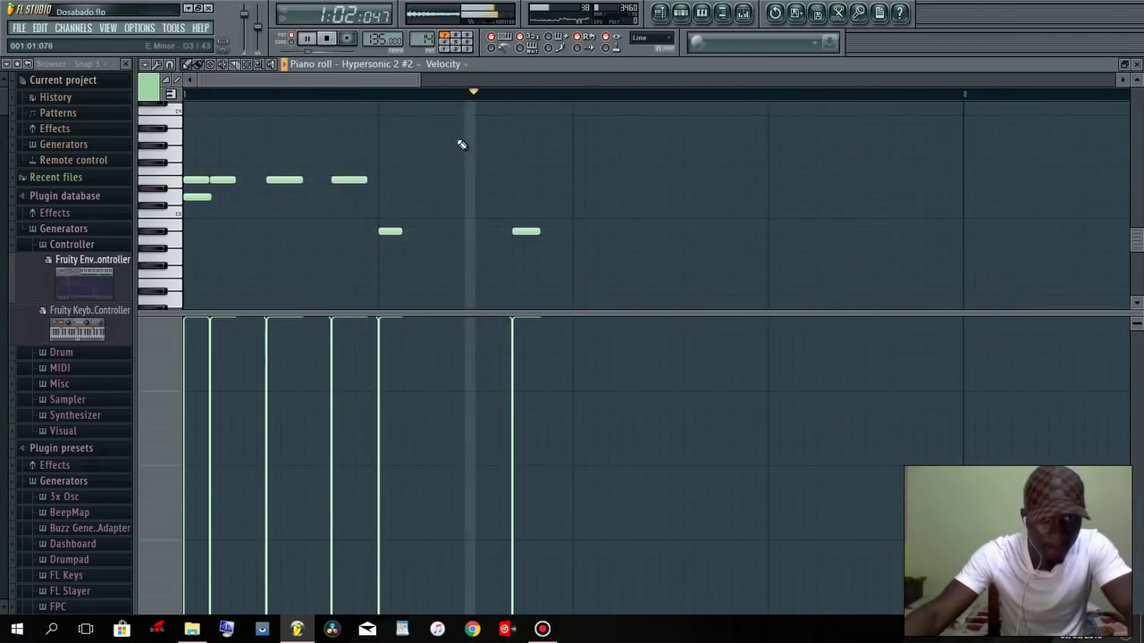
click(681, 13)
key(space)
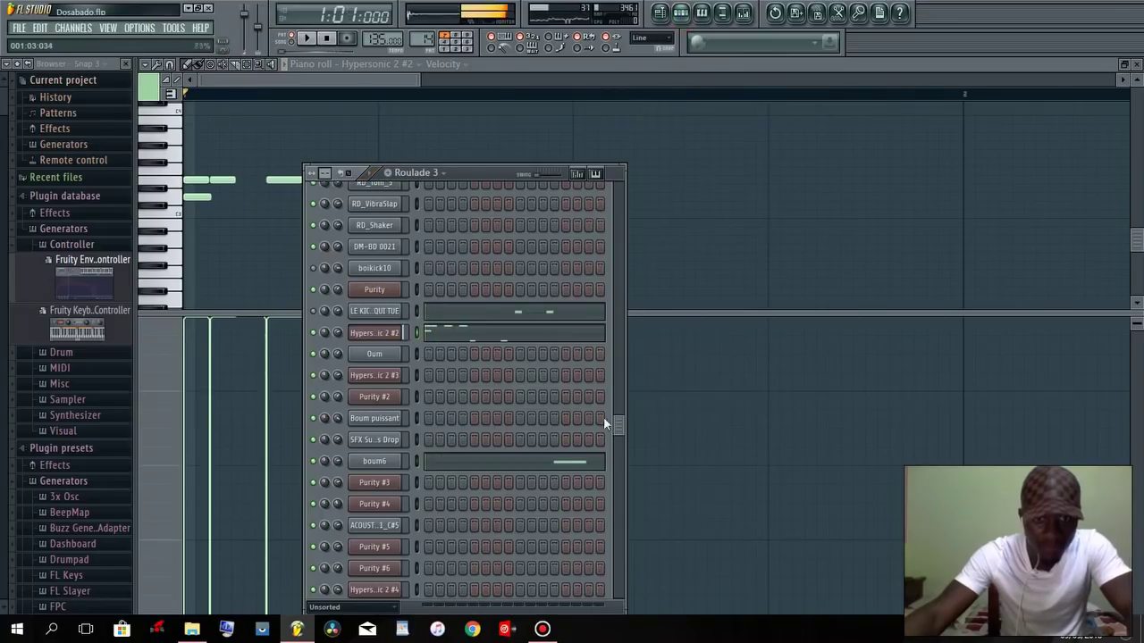
click(459, 463)
click(177, 214)
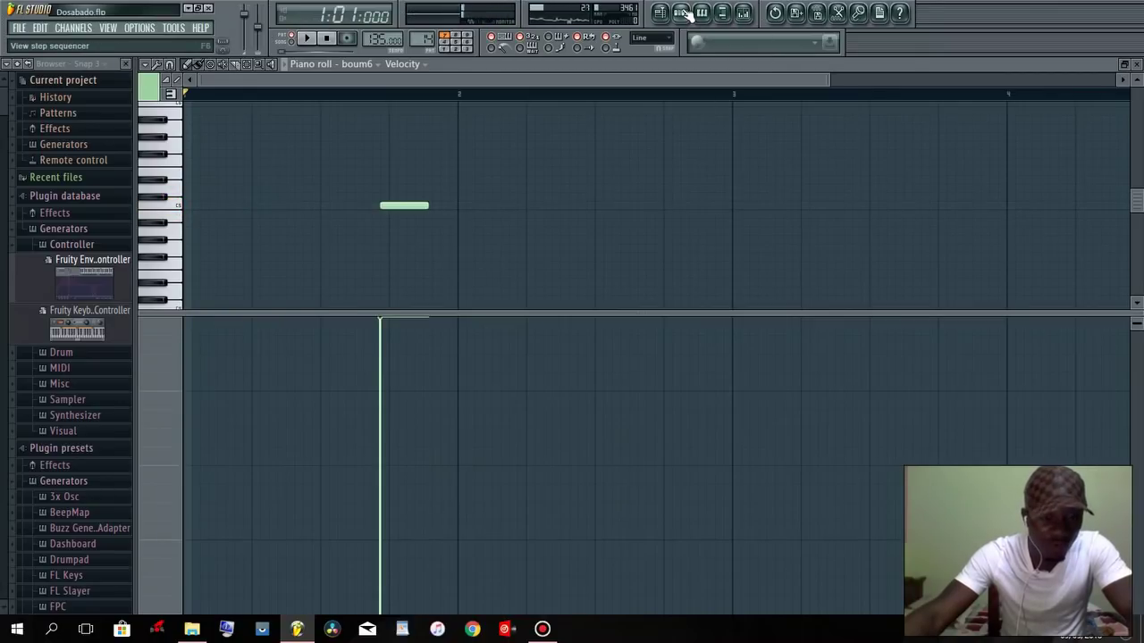
Reopen the Roulade 3 pattern from the playlist, open its RD_Snare_4 notes in the piano roll and audition the sound.
click(665, 15)
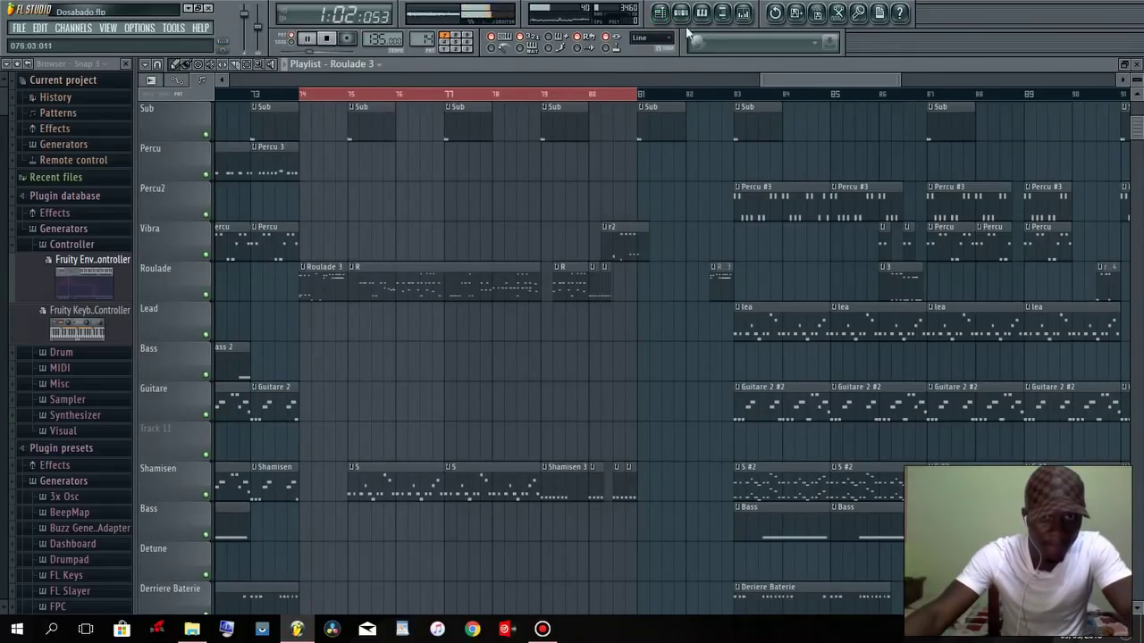
double_click(328, 278)
key(space)
scroll(448, 367, up, 5)
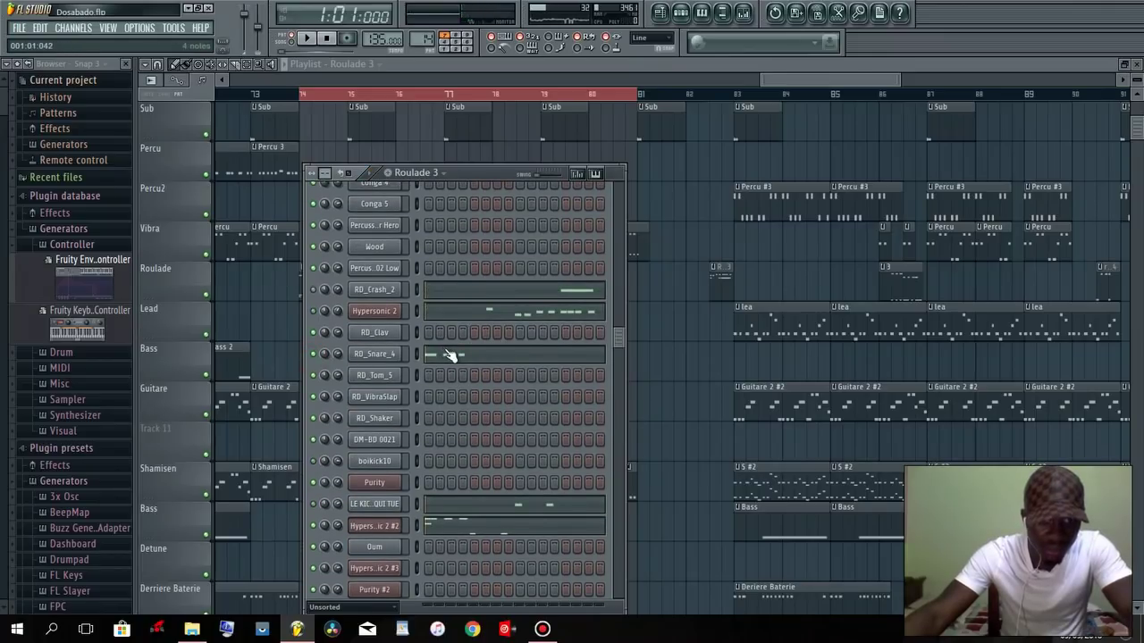
click(449, 355)
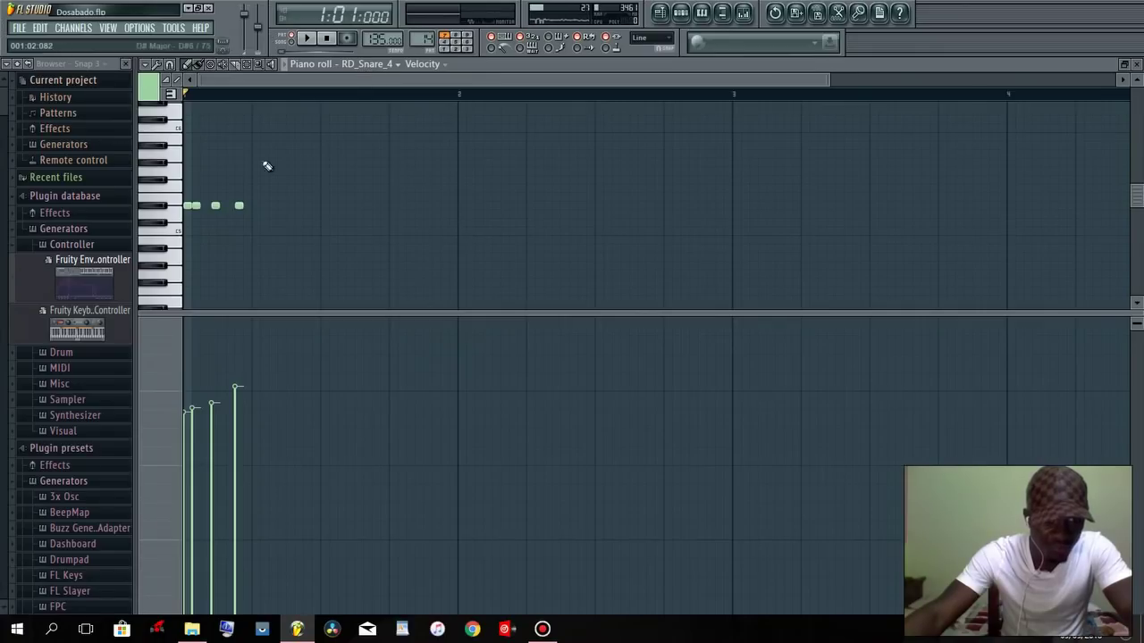
click(168, 208)
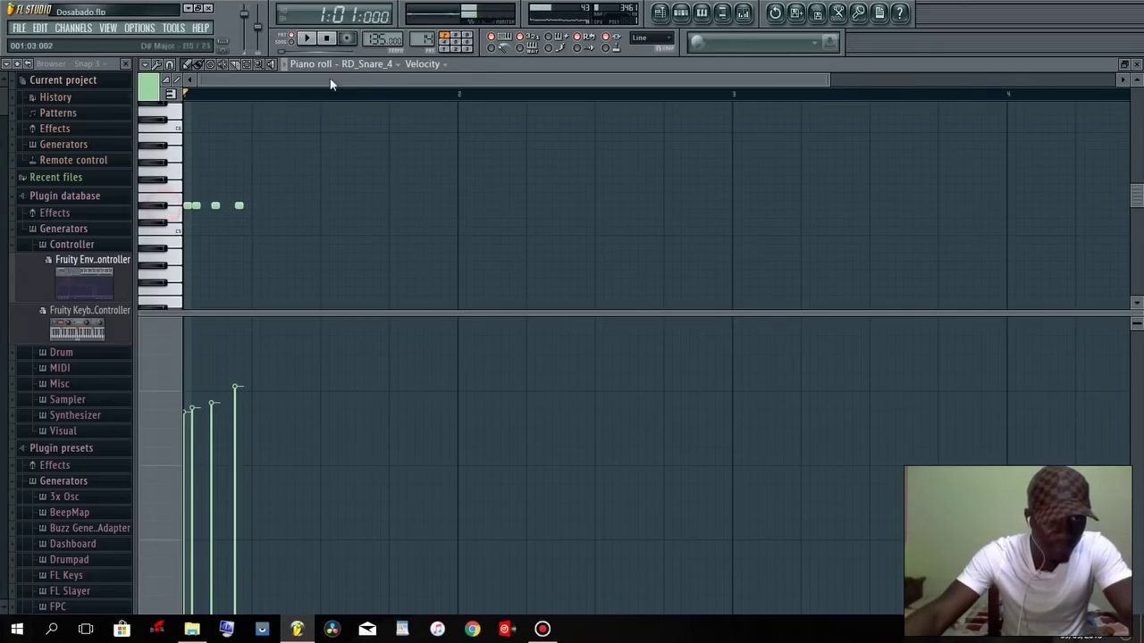
Play the Roulade 3 pattern briefly, then view the Hypersonic 2 instrument with its Bongos+Congas+Timbales 2 patch.
click(307, 39)
click(693, 17)
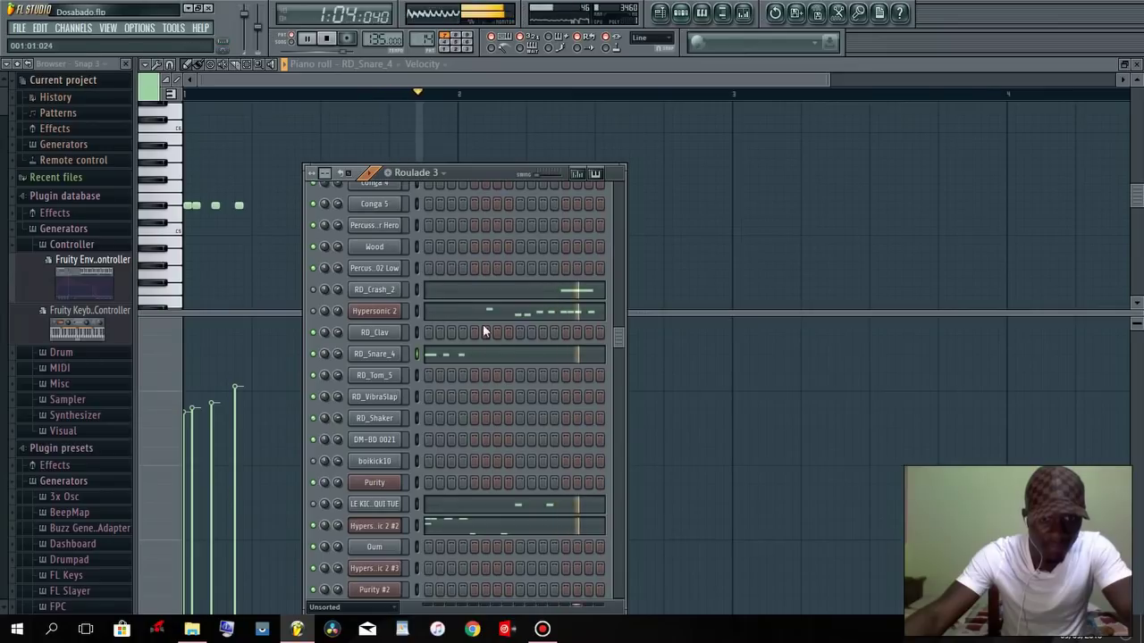
key(space)
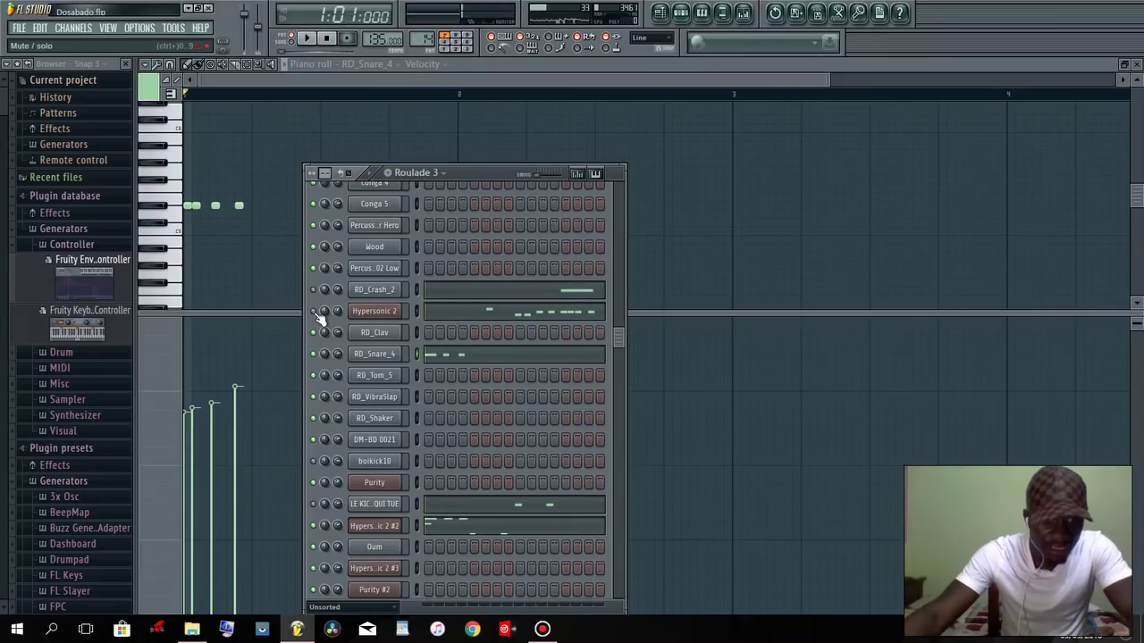
click(380, 313)
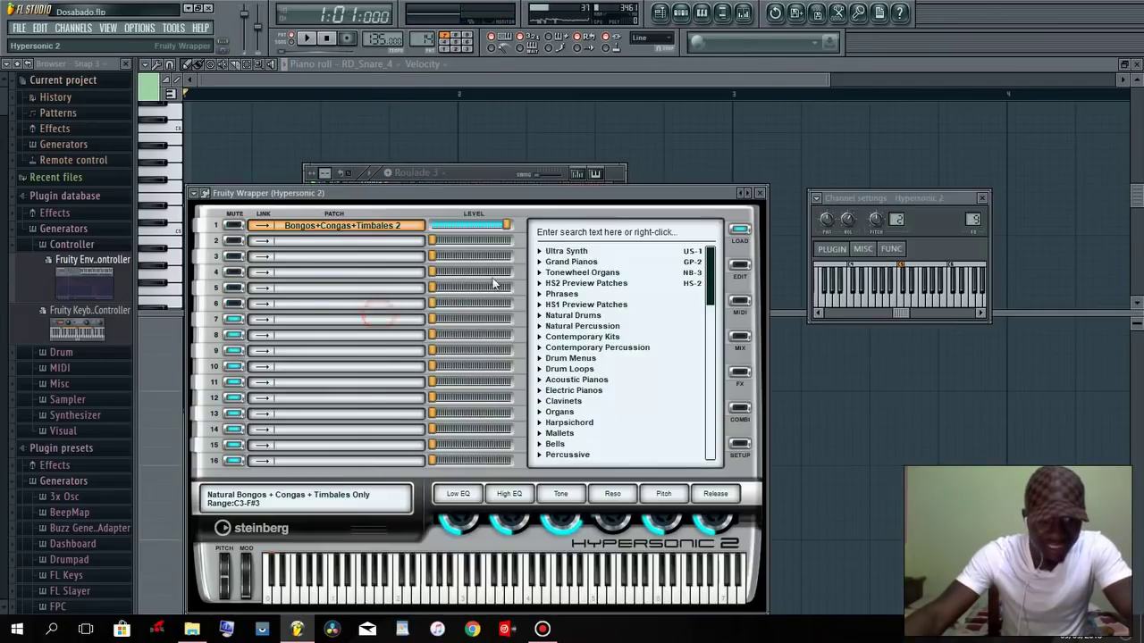
click(434, 80)
Open the Hypersonic 2 notes of Roulade 3 in the piano roll and audition the F5 and D#5 sounds.
click(681, 13)
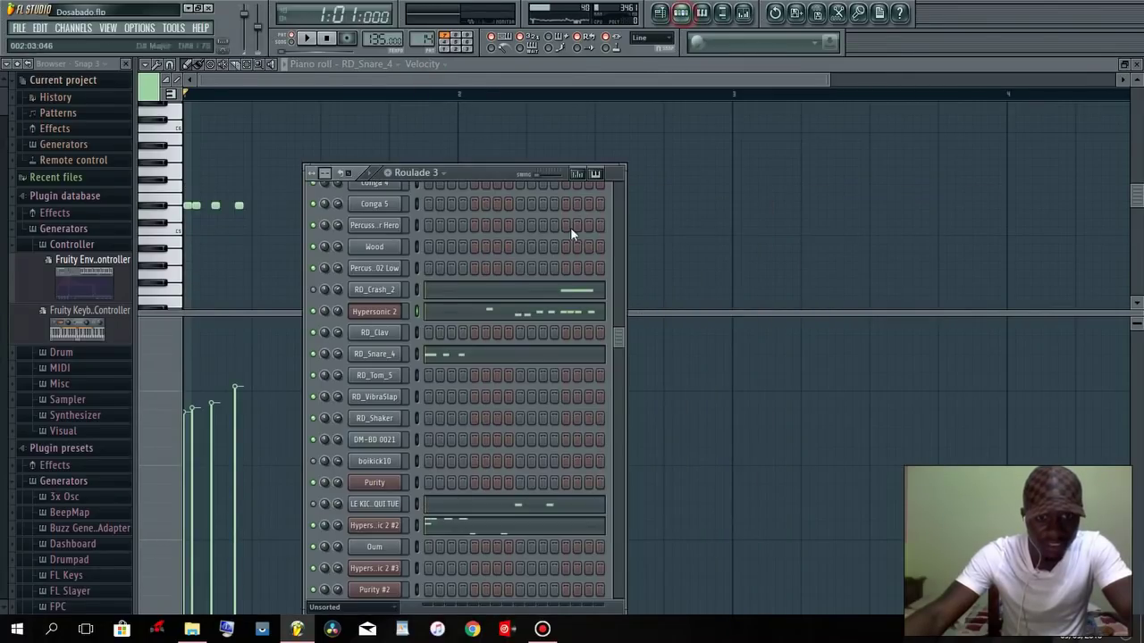
click(516, 308)
click(179, 197)
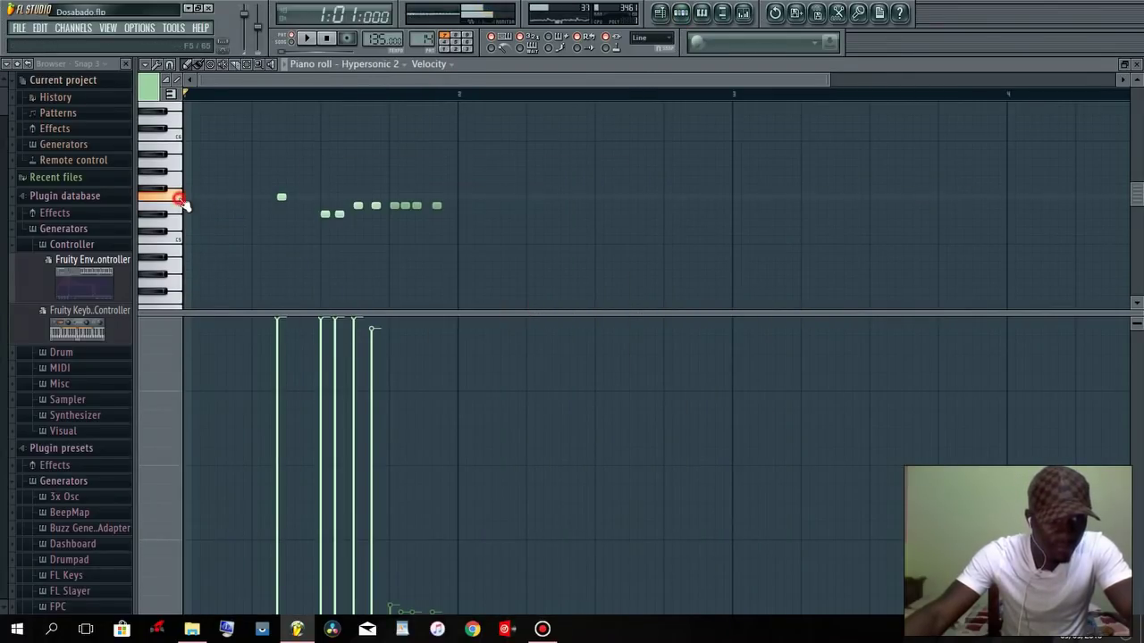
click(178, 218)
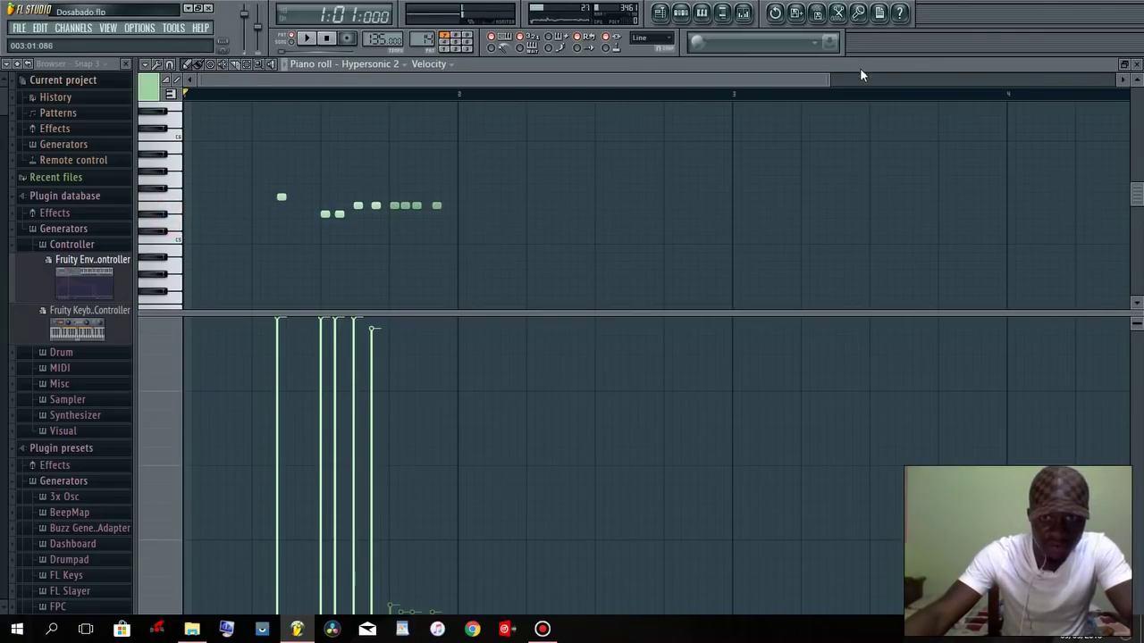
Play the Roulade 3 pattern twice to hear the Hypersonic 2 percussion notes in context.
click(829, 77)
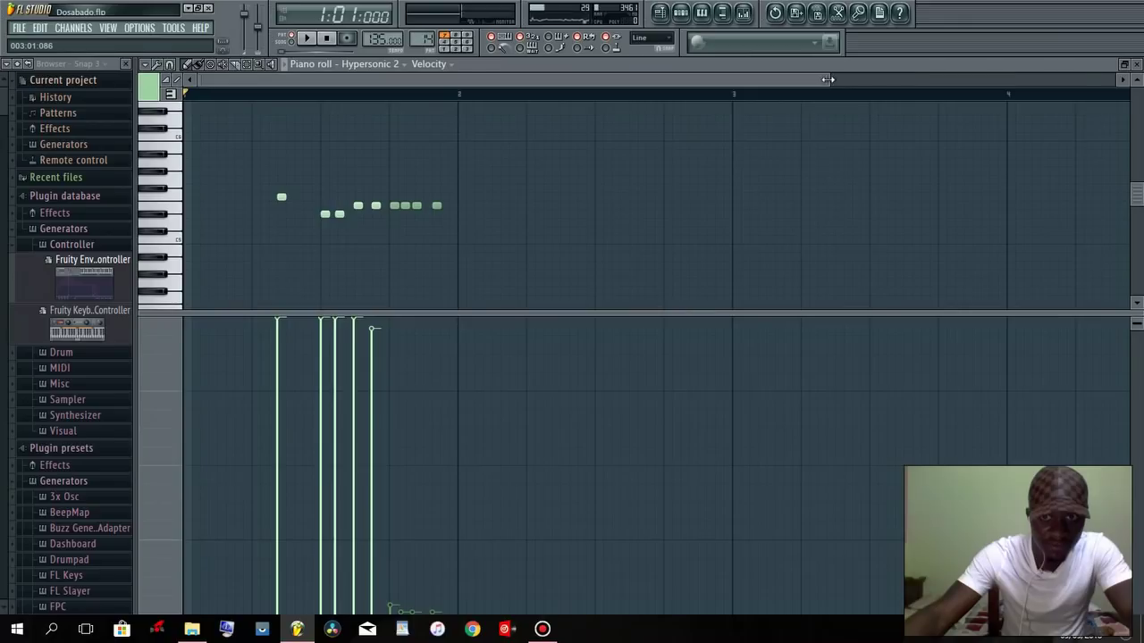
drag(828, 79, 490, 79)
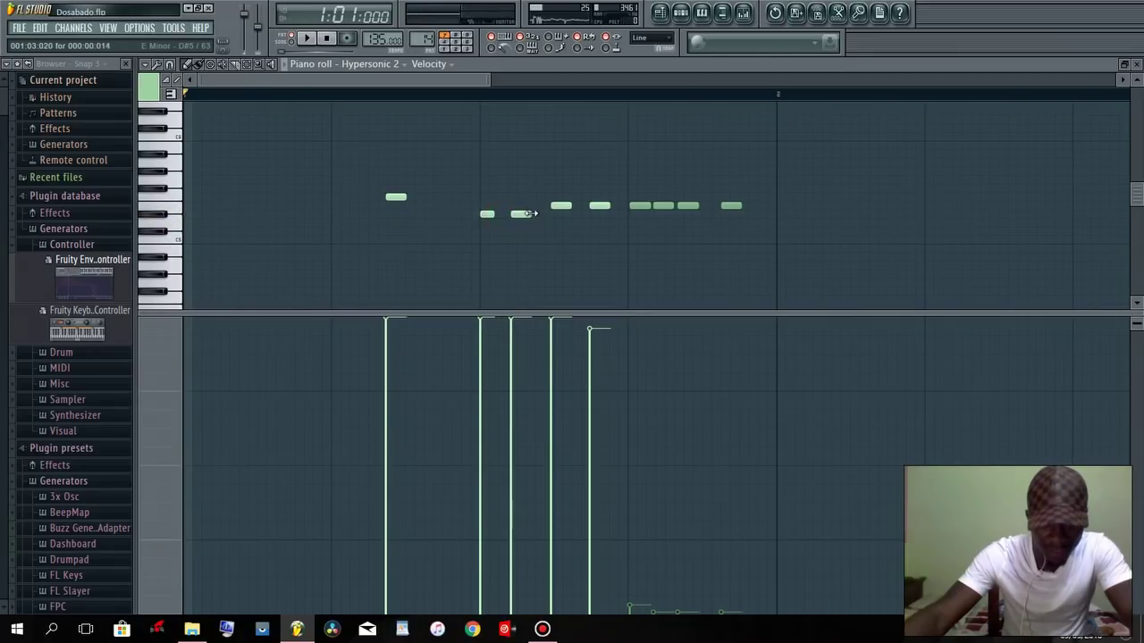
key(space)
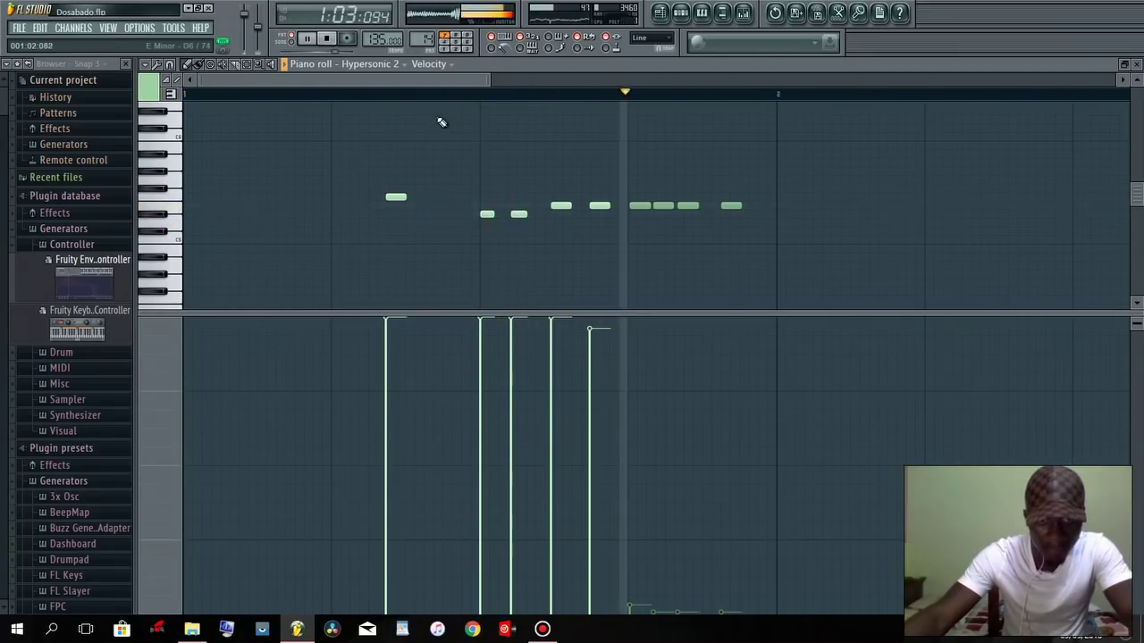
key(space)
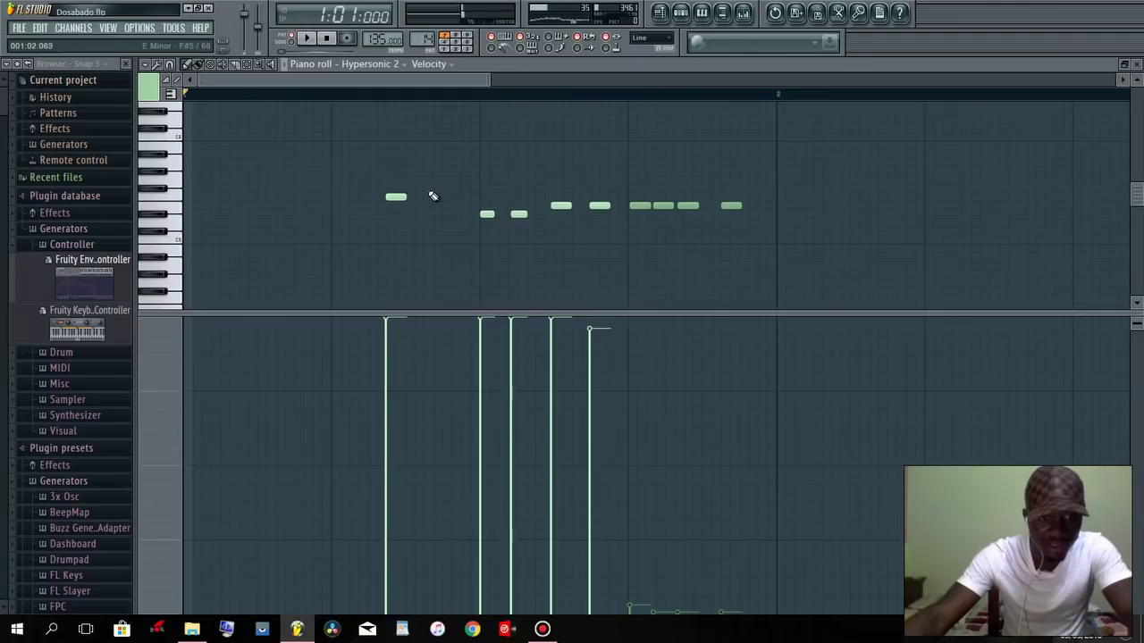
key(space)
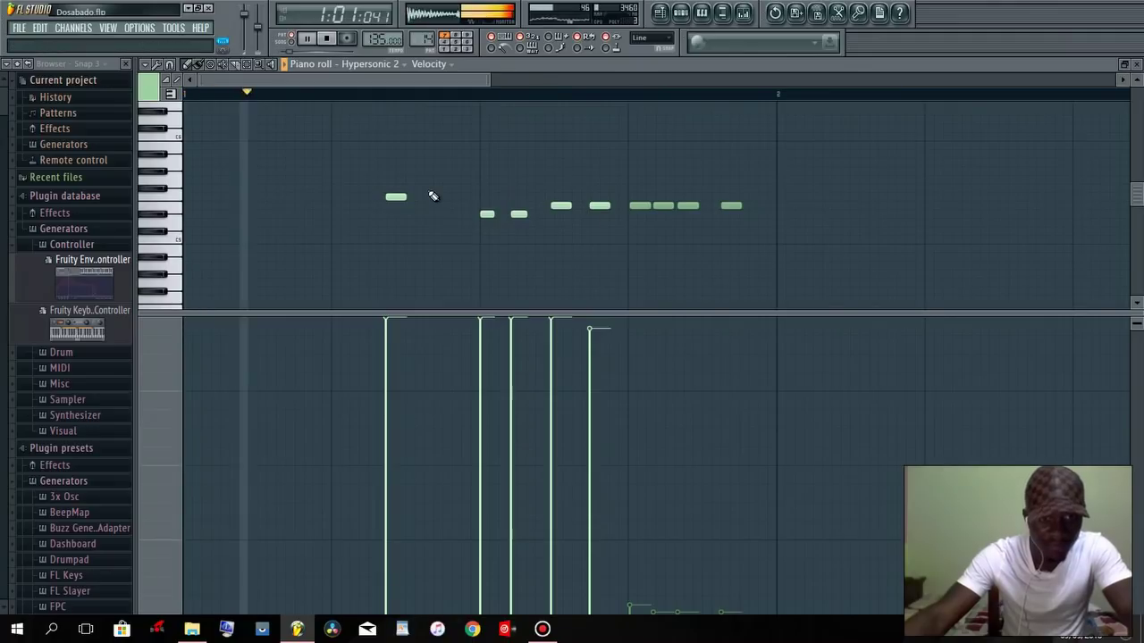
Play the song from bar 74 in the playlist and select the R pattern on the Roulade track.
click(660, 12)
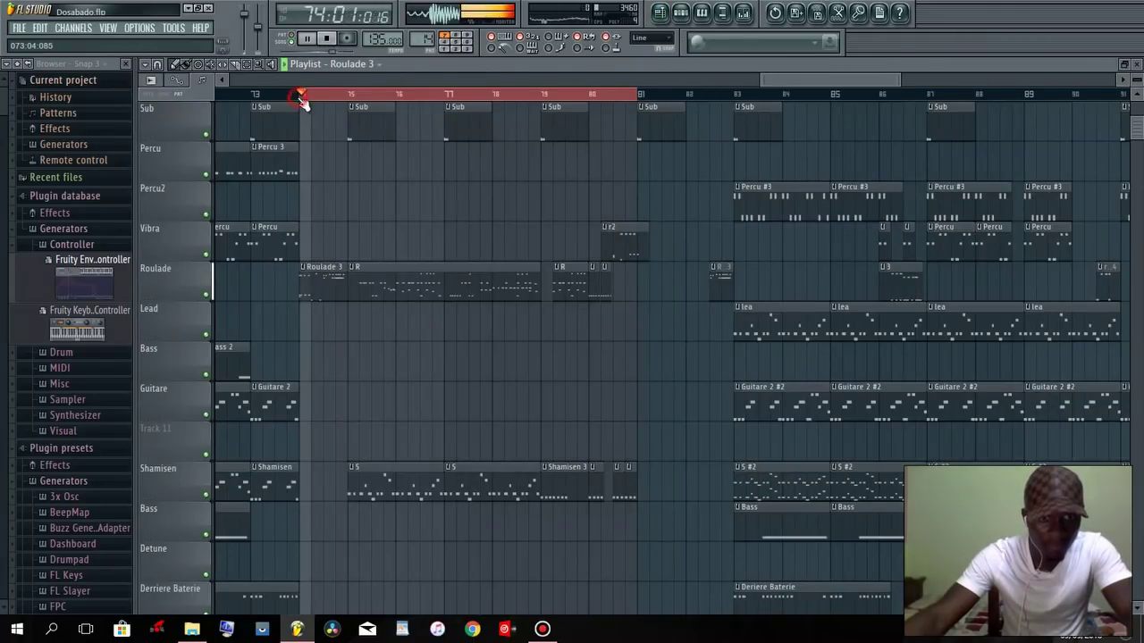
click(396, 273)
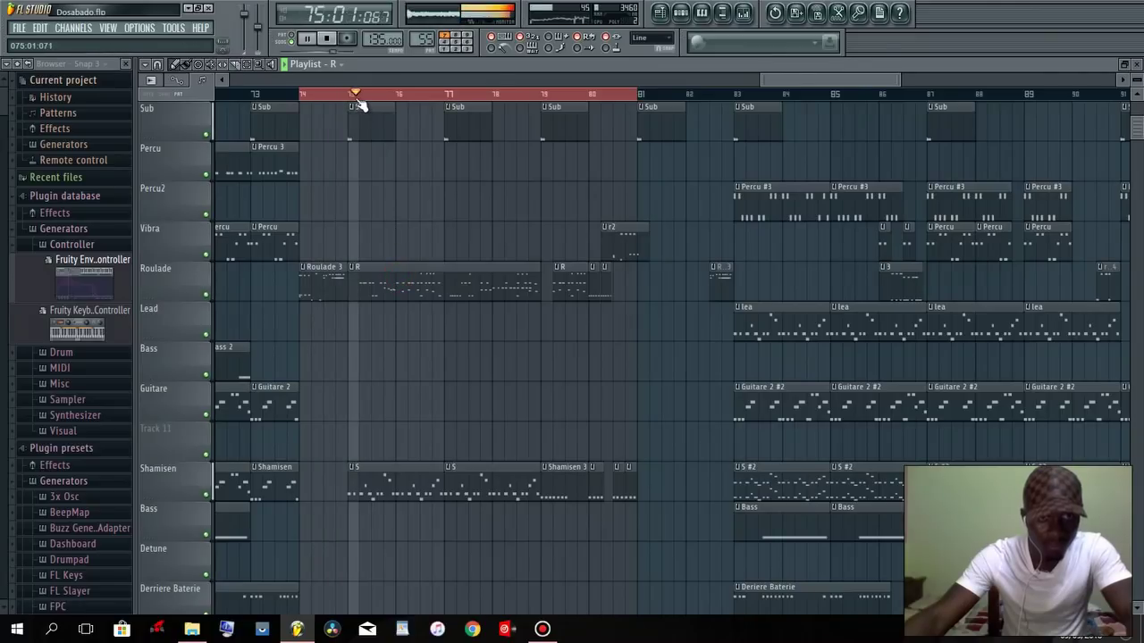
key(space)
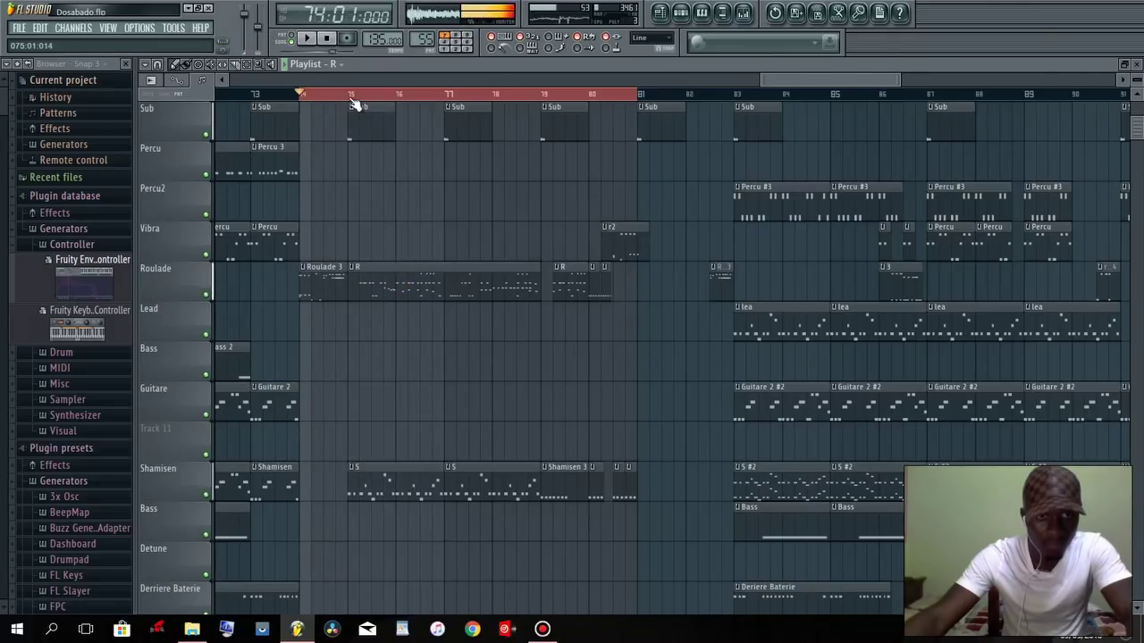
Open the LE KICK QUI TUE notes of the R pattern in the piano roll and follow them during song playback.
key(F6)
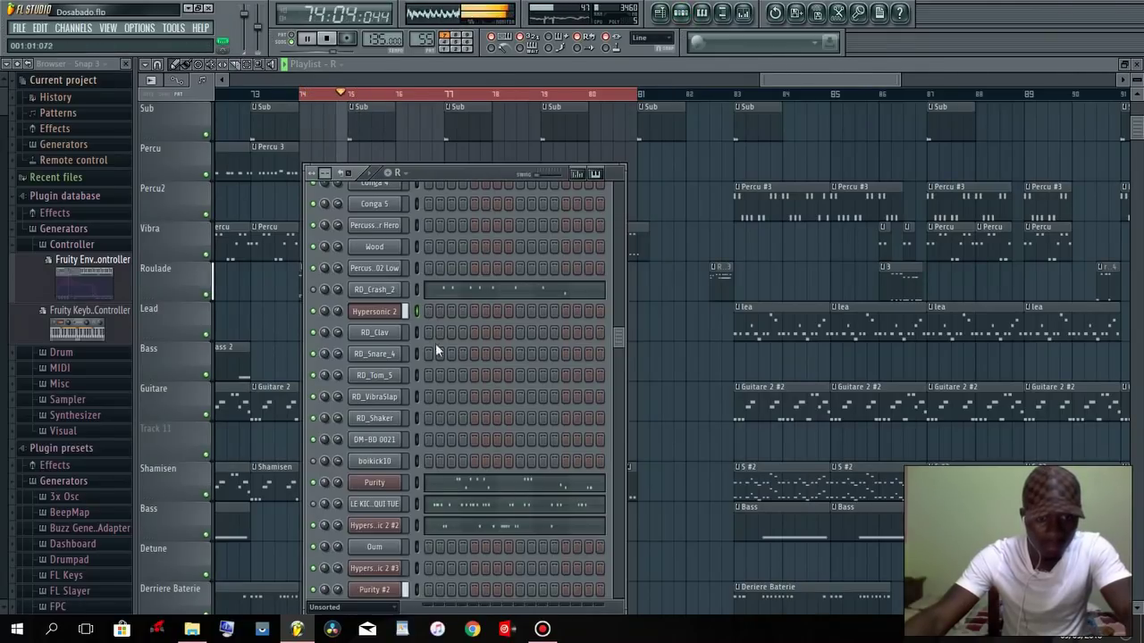
click(500, 504)
key(space)
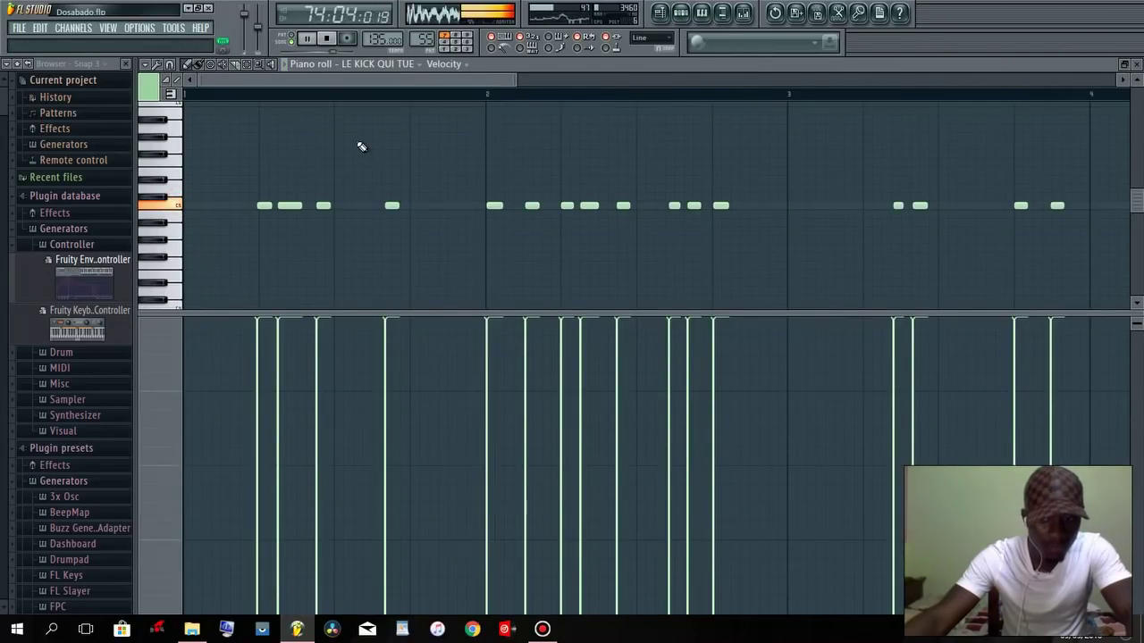
key(space)
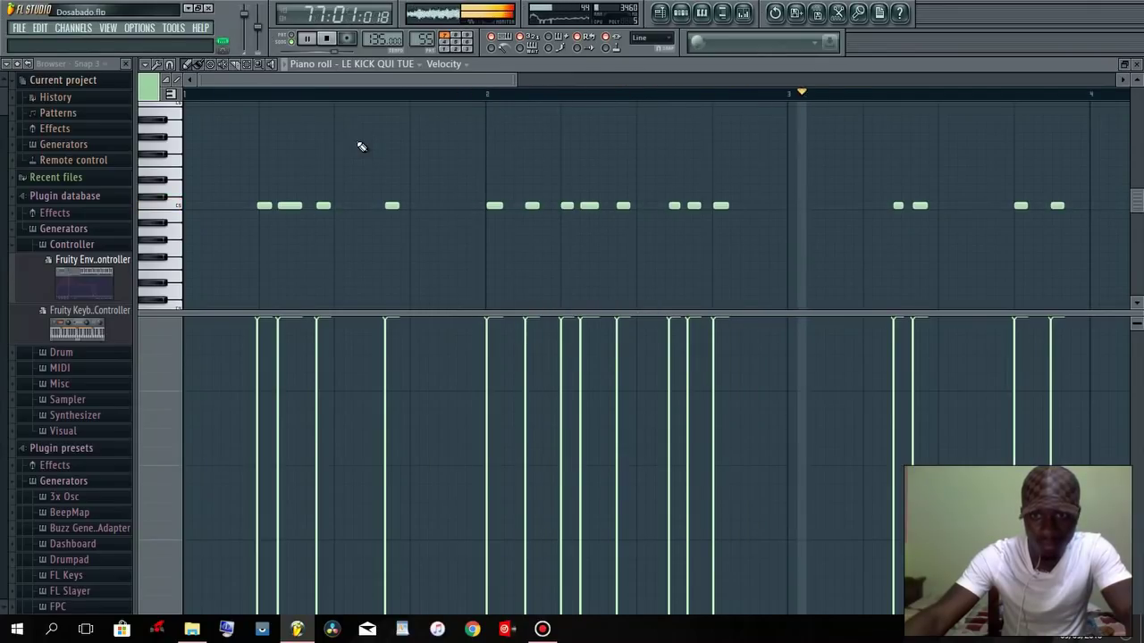
key(space)
drag(512, 83, 444, 80)
key(space)
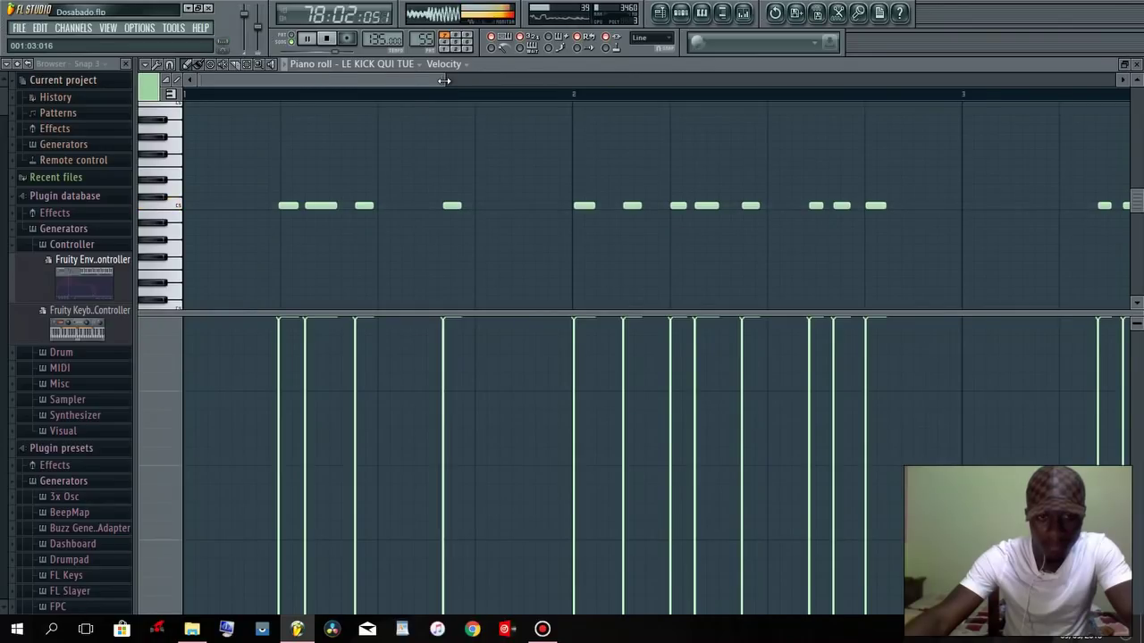
key(space)
Set the playlist's time selection to bar 75 only, deselect the clips and play the selection.
key(F6)
click(658, 12)
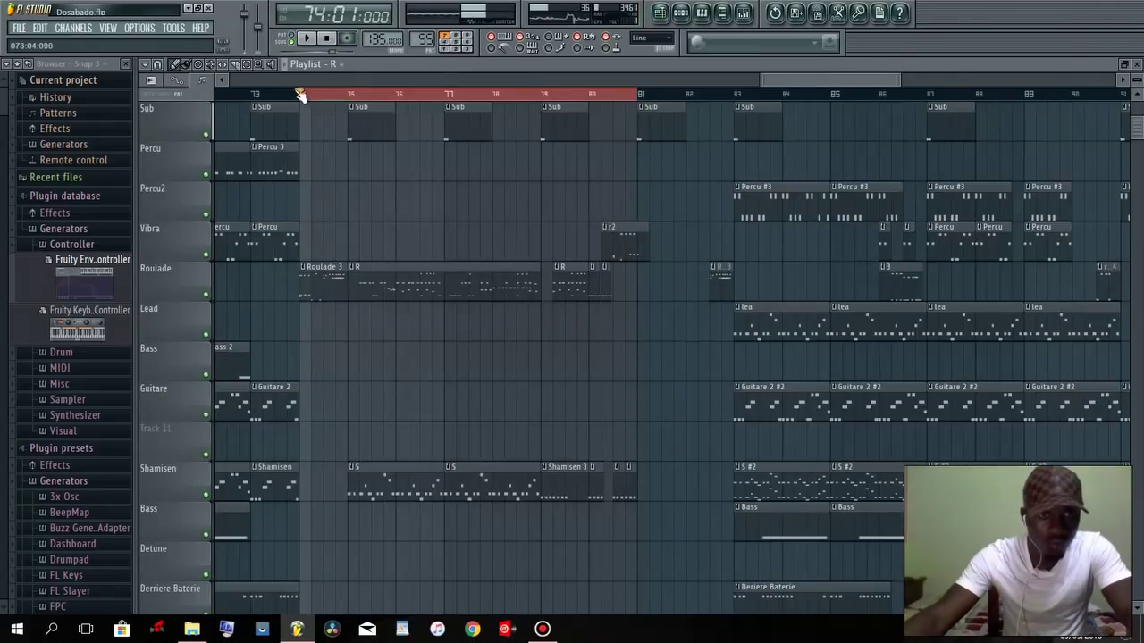
drag(346, 94, 397, 104)
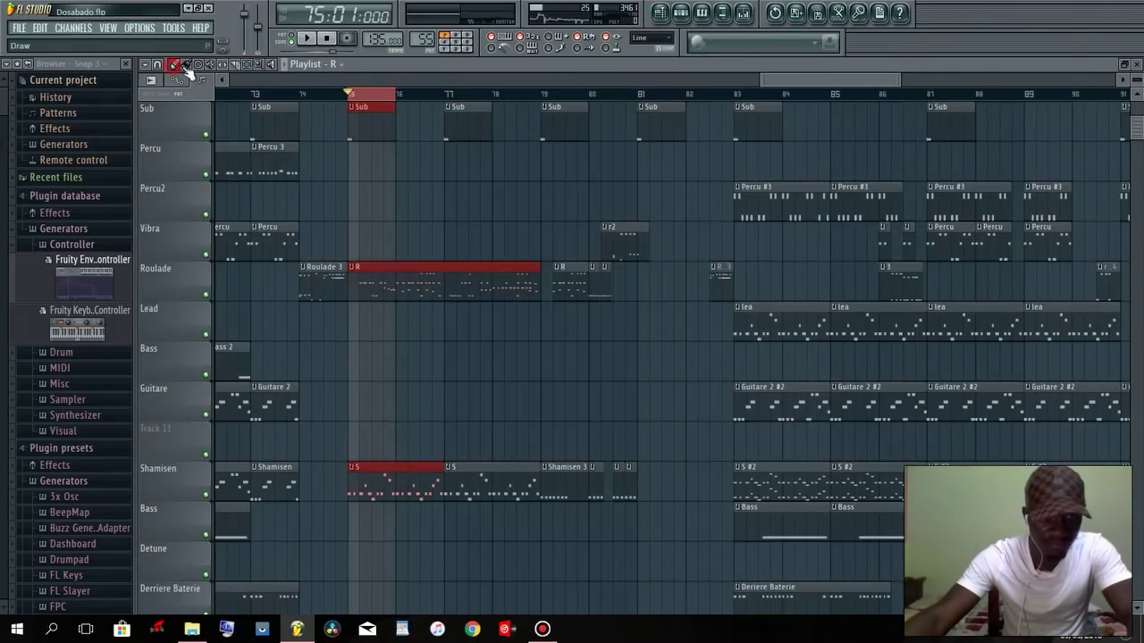
click(471, 198)
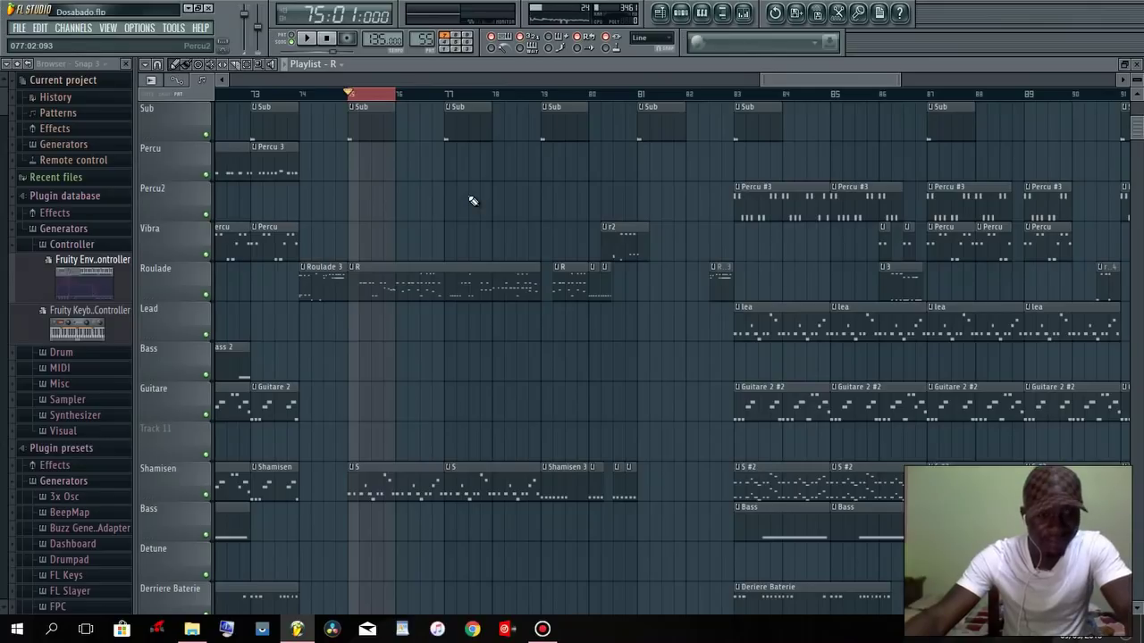
key(space)
Stop playback and look through the channels used by the R pattern in the step sequencer.
click(702, 13)
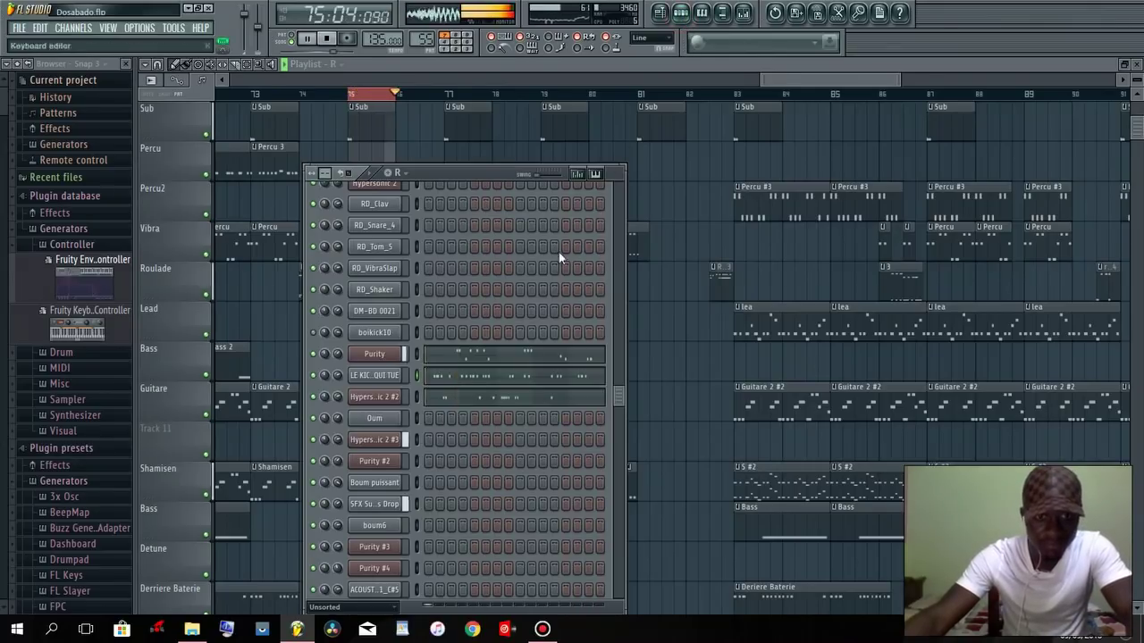
key(space)
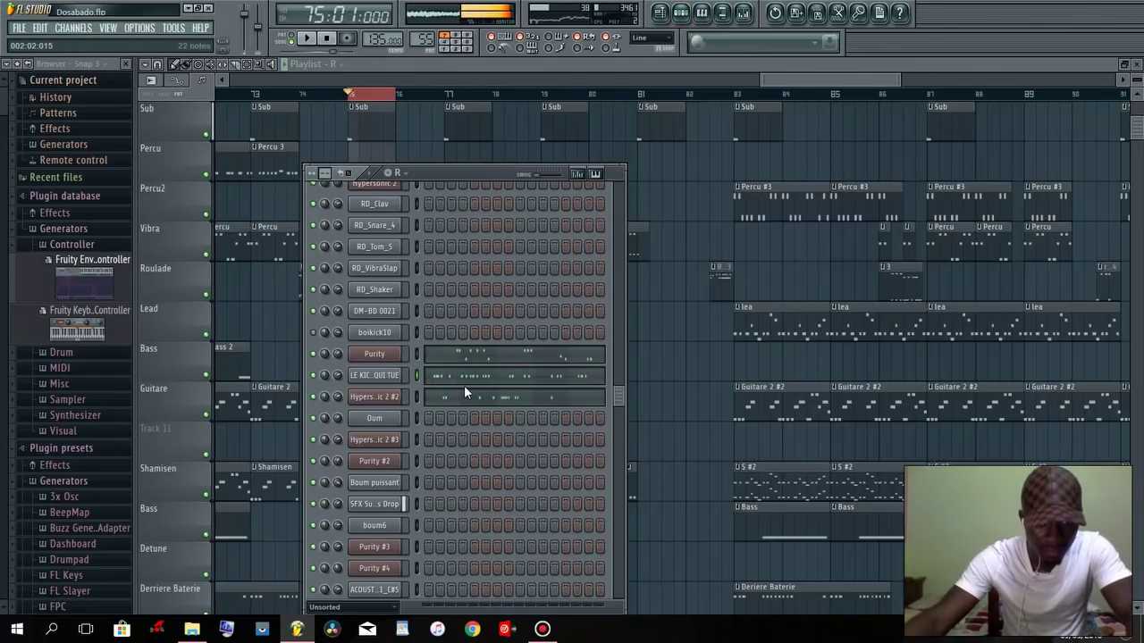
scroll(463, 385, down, 10)
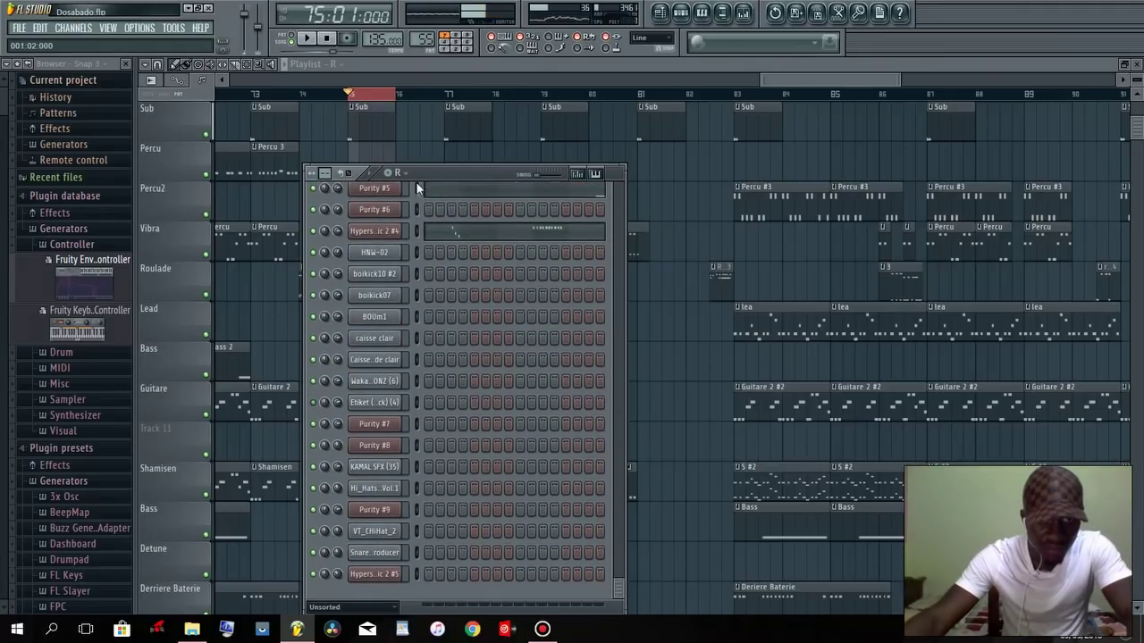
Return to the playlist, solo the Sub track to hear bar 75 alone, and unsolo it again.
click(388, 63)
scroll(373, 435, down, 3)
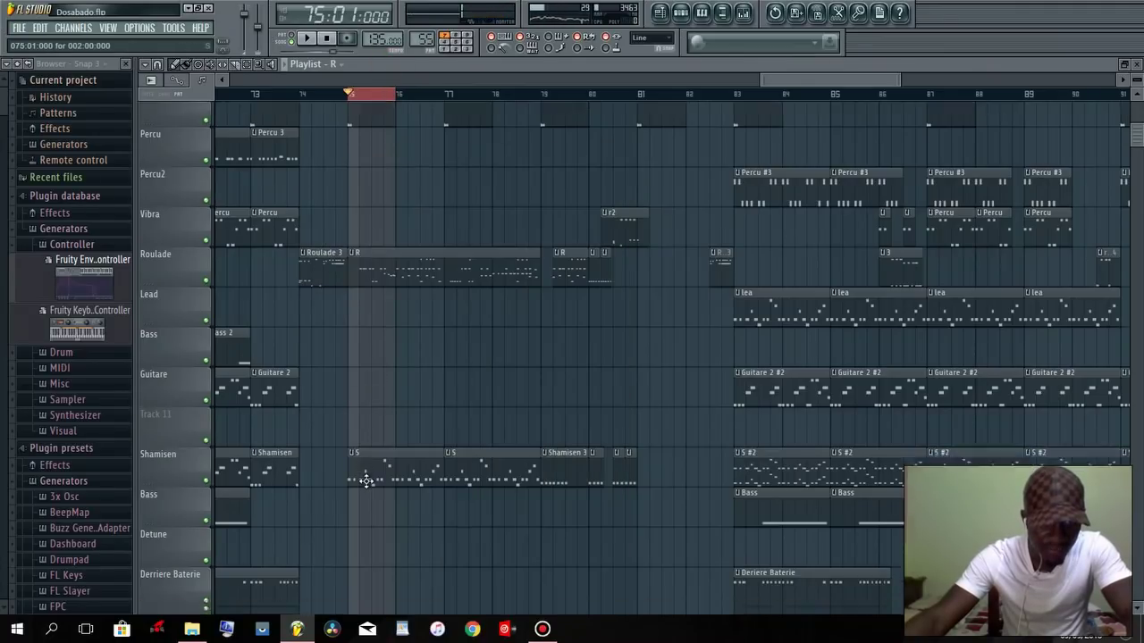
scroll(370, 459, up, 4)
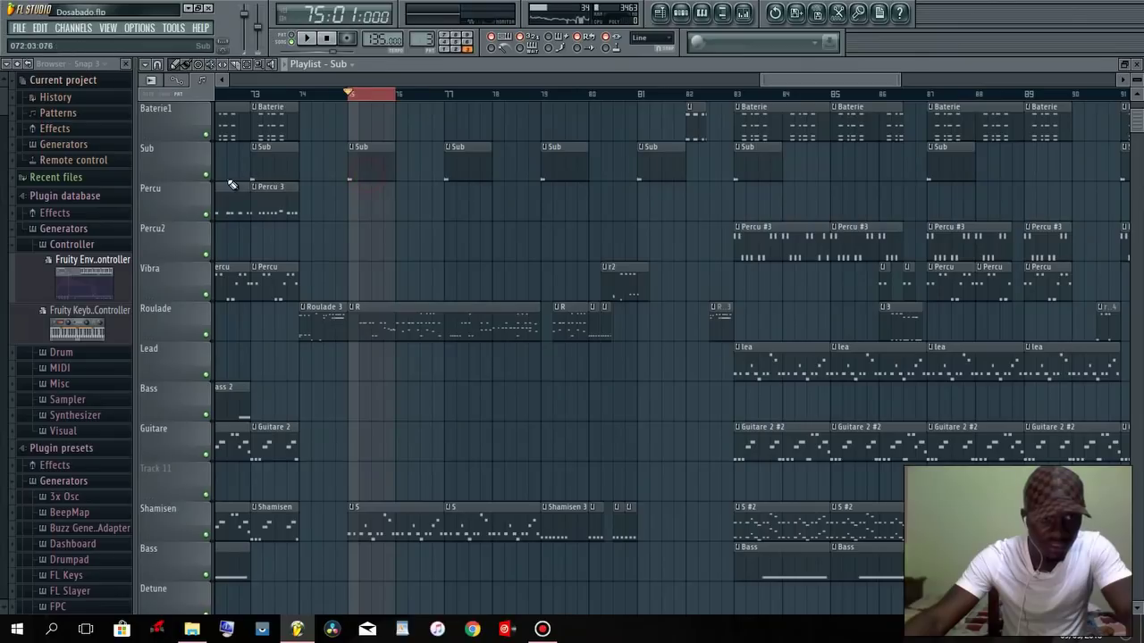
right_click(208, 178)
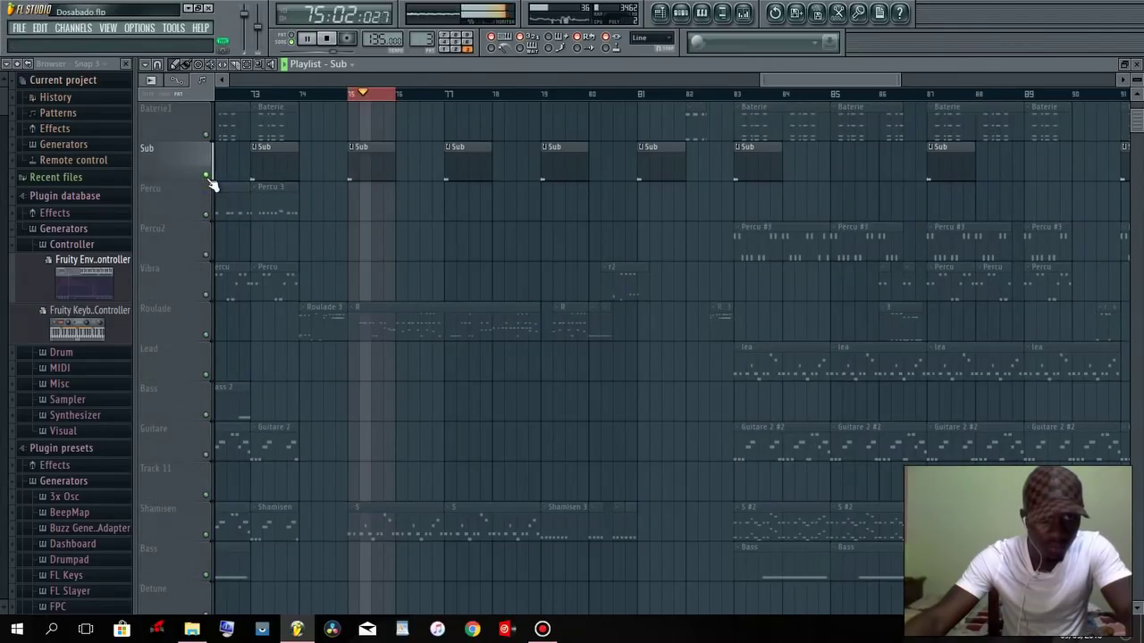
right_click(206, 177)
key(space)
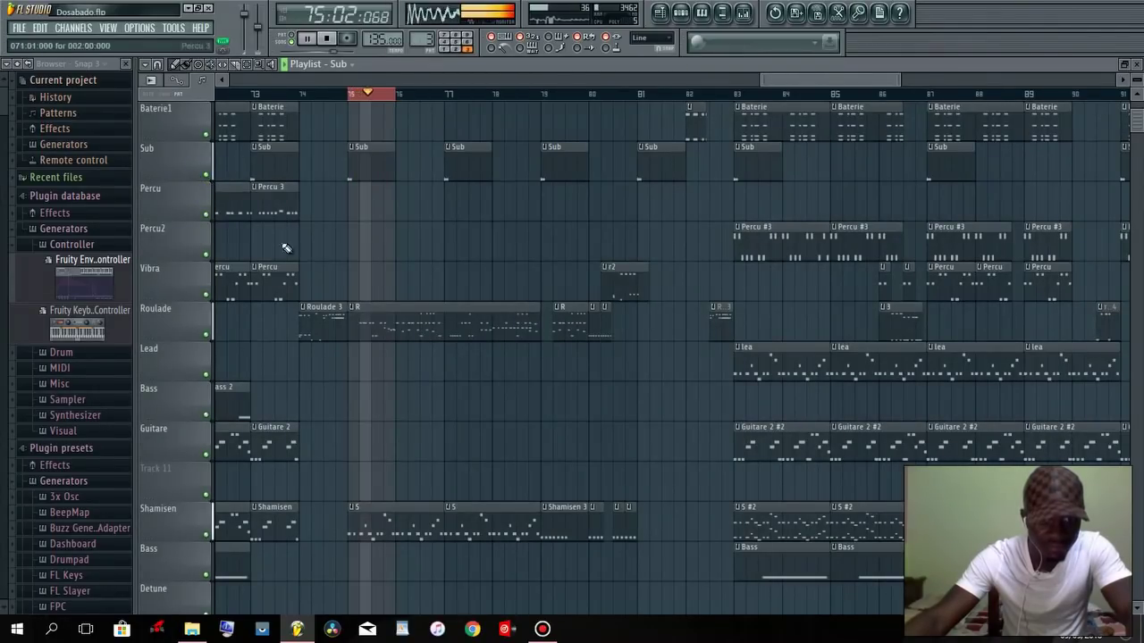
Solo the Shamisen track and open the S pattern's Hypersonic 2 #3 notes in the piano roll.
key(space)
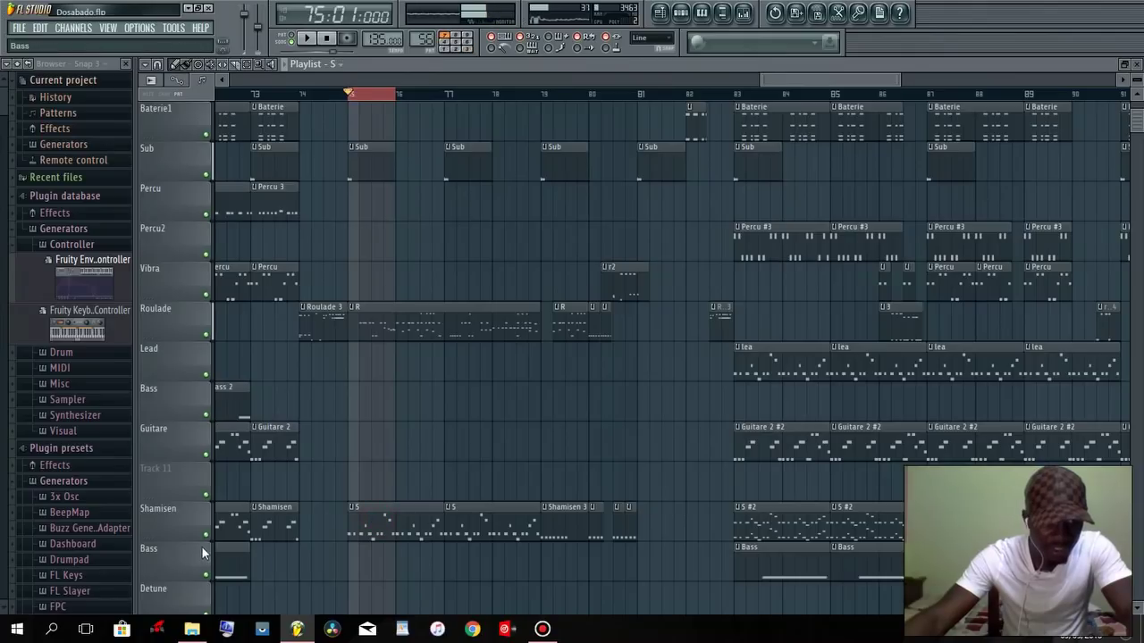
right_click(206, 535)
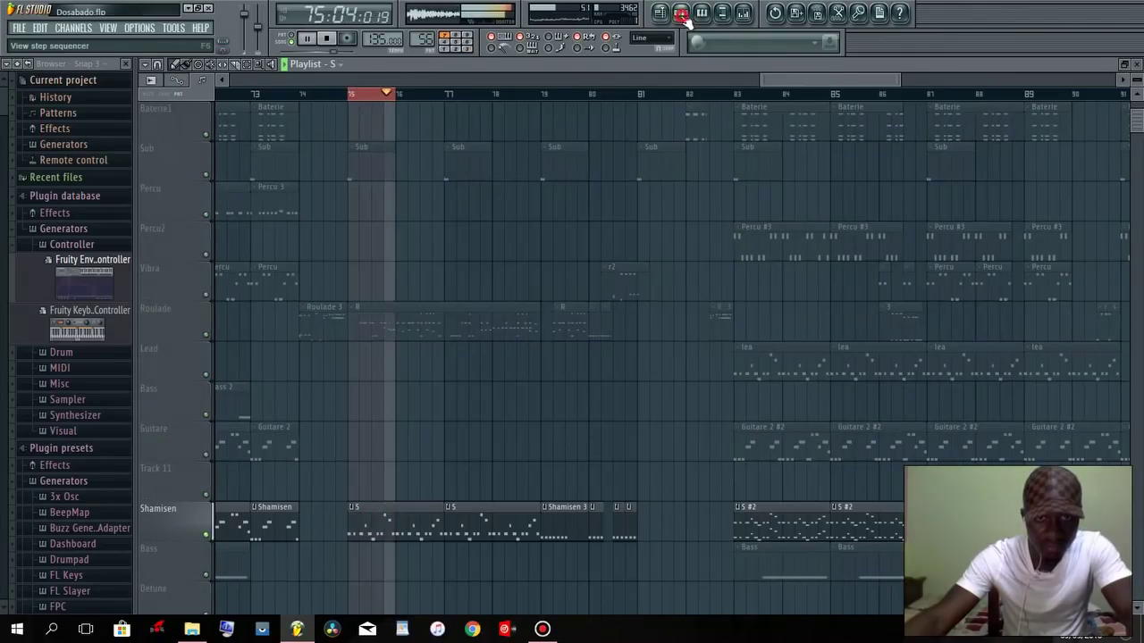
key(F6)
scroll(571, 401, down, 5)
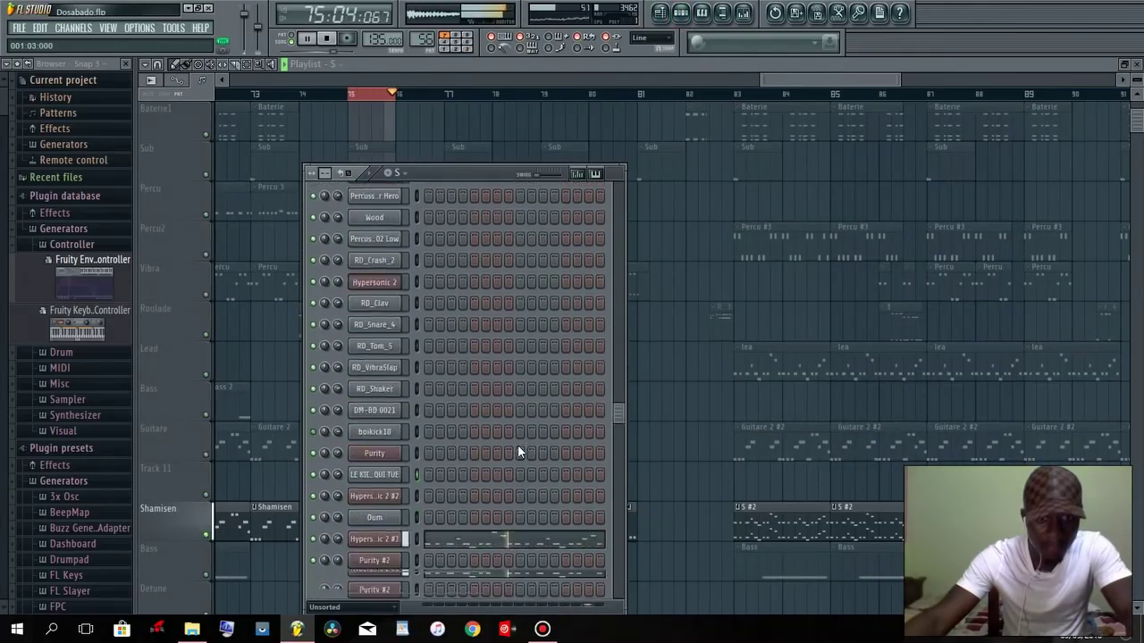
click(480, 334)
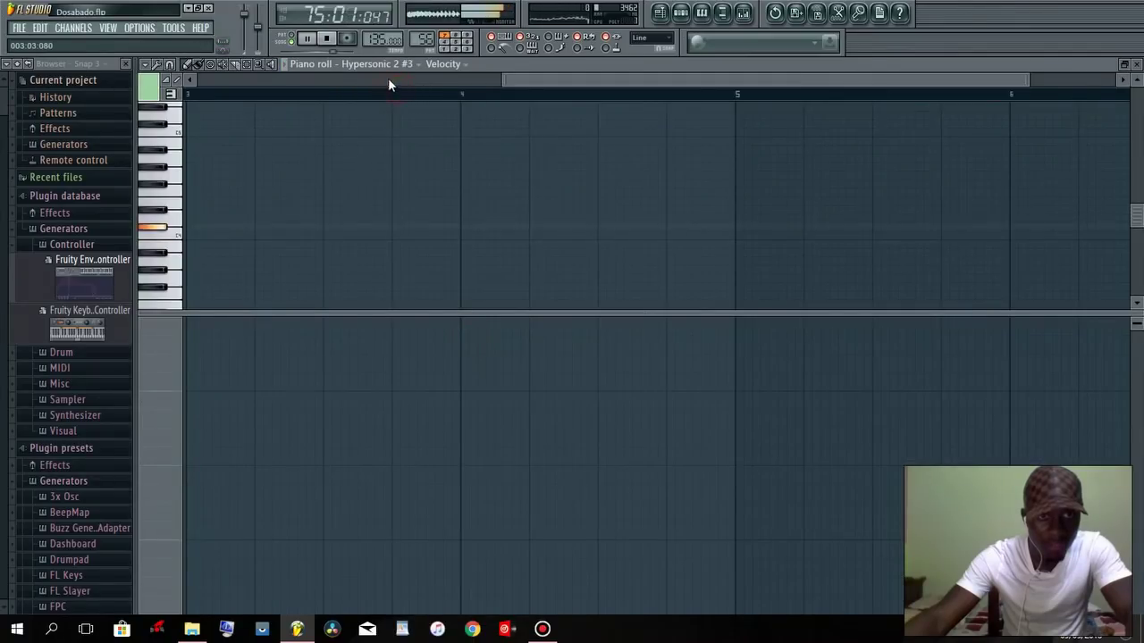
Return to the playlist and unmute Track 19 alongside the soloed Shamisen track.
click(659, 12)
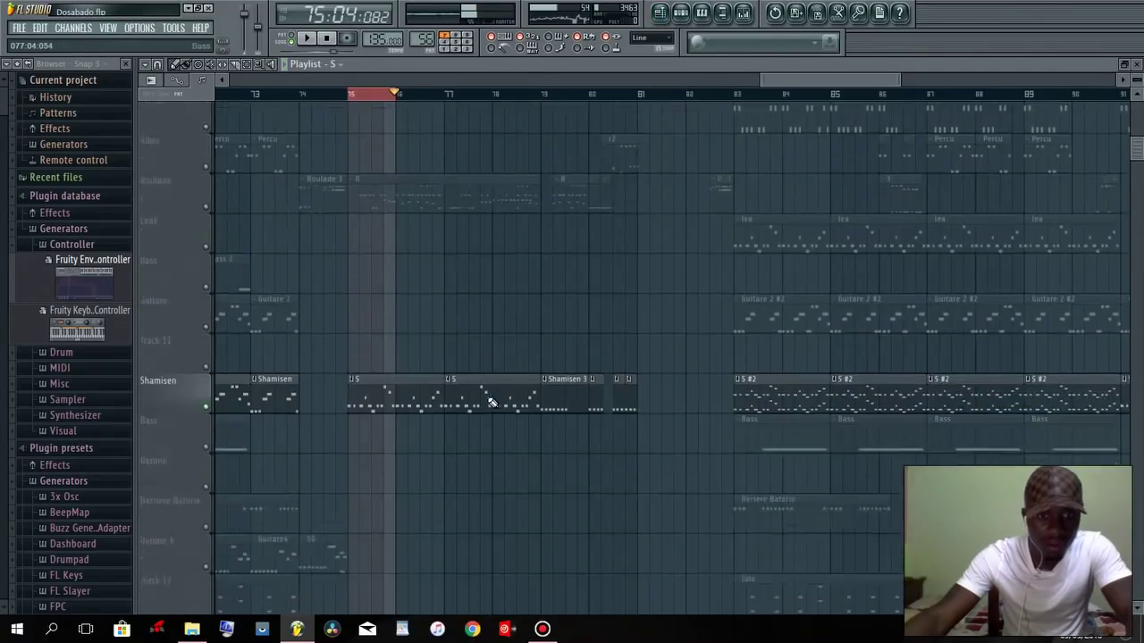
scroll(492, 402, down, 7)
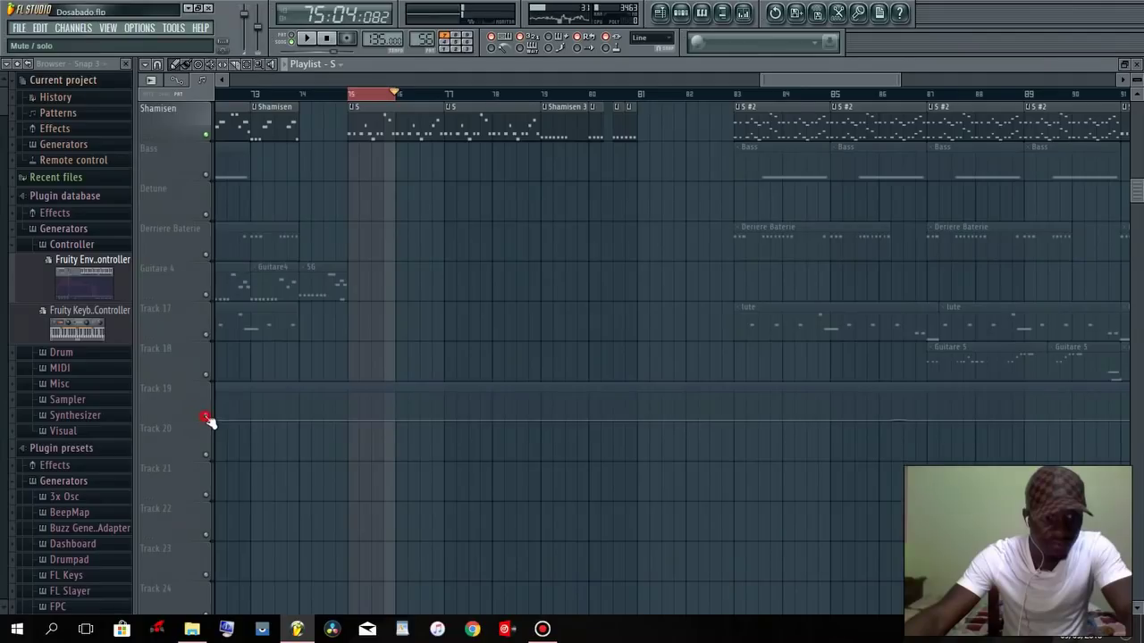
click(205, 417)
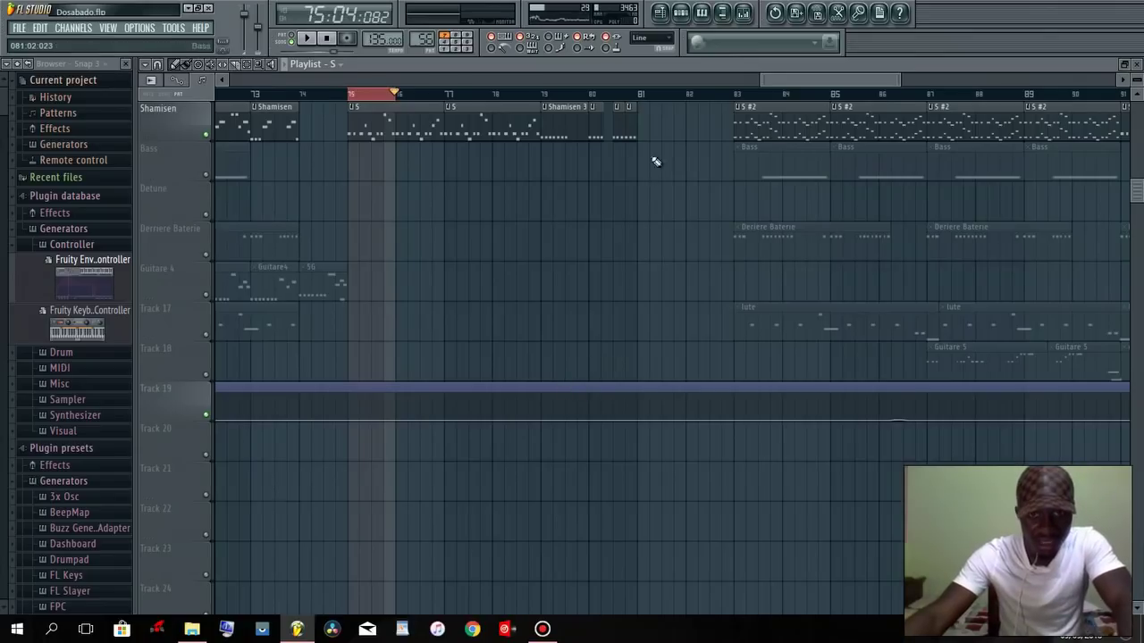
Play bar 75 while following the S pattern's Hypersonic 2 #3 notes in the piano roll, and stop playback.
click(702, 14)
key(space)
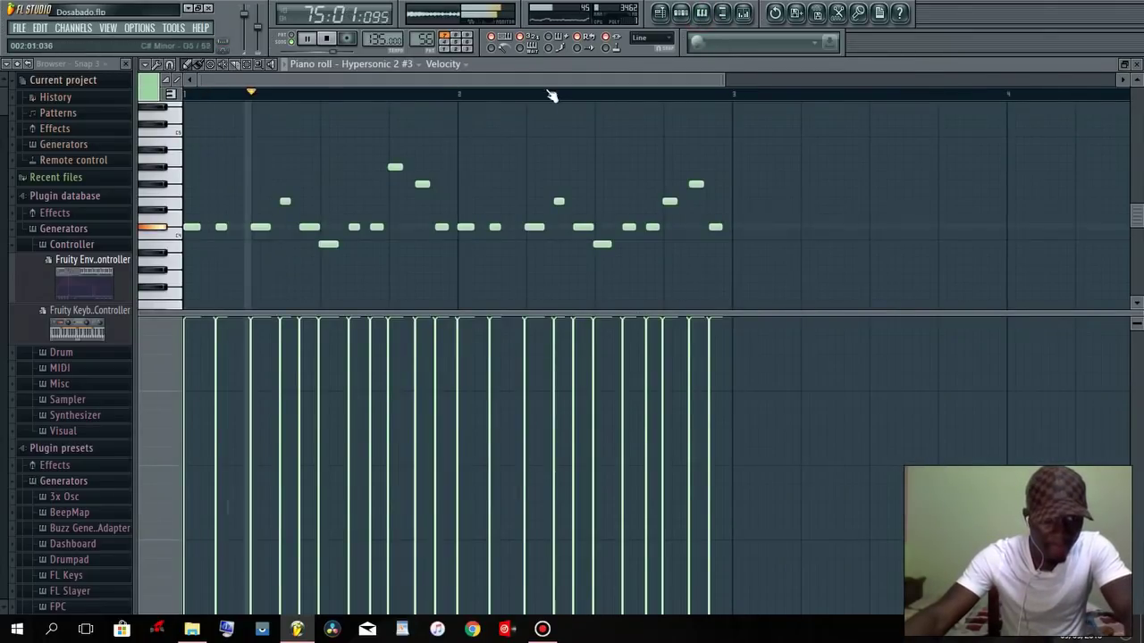
scroll(764, 96, up, 4)
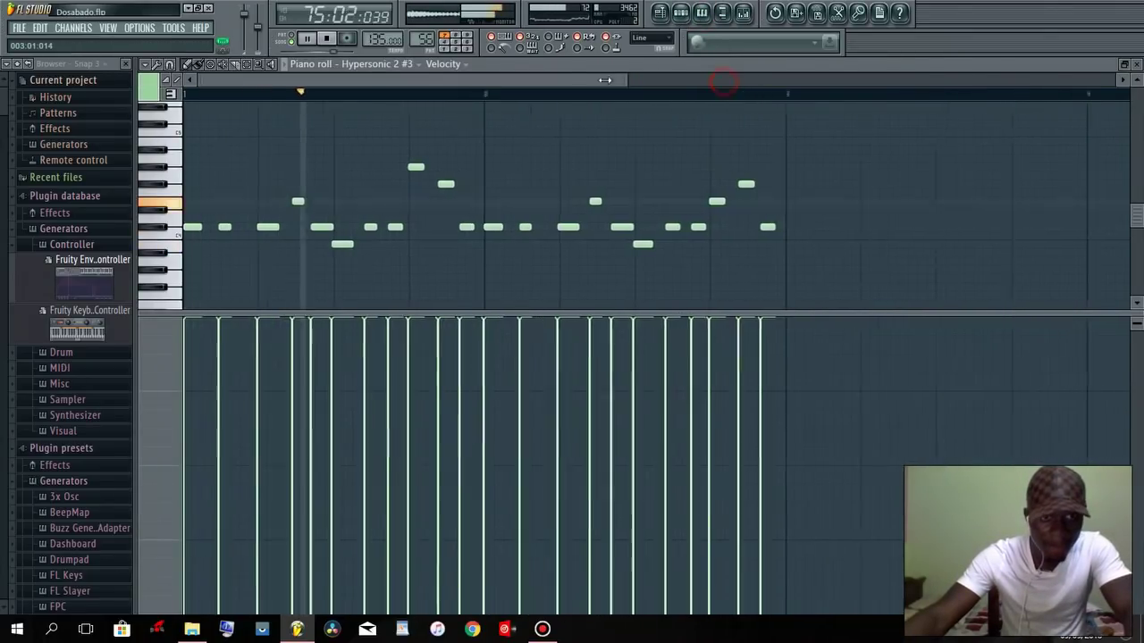
key(space)
Open the Hypersonic 2 #3 instrument to show its Shamisen patch, and close it again.
key(F6)
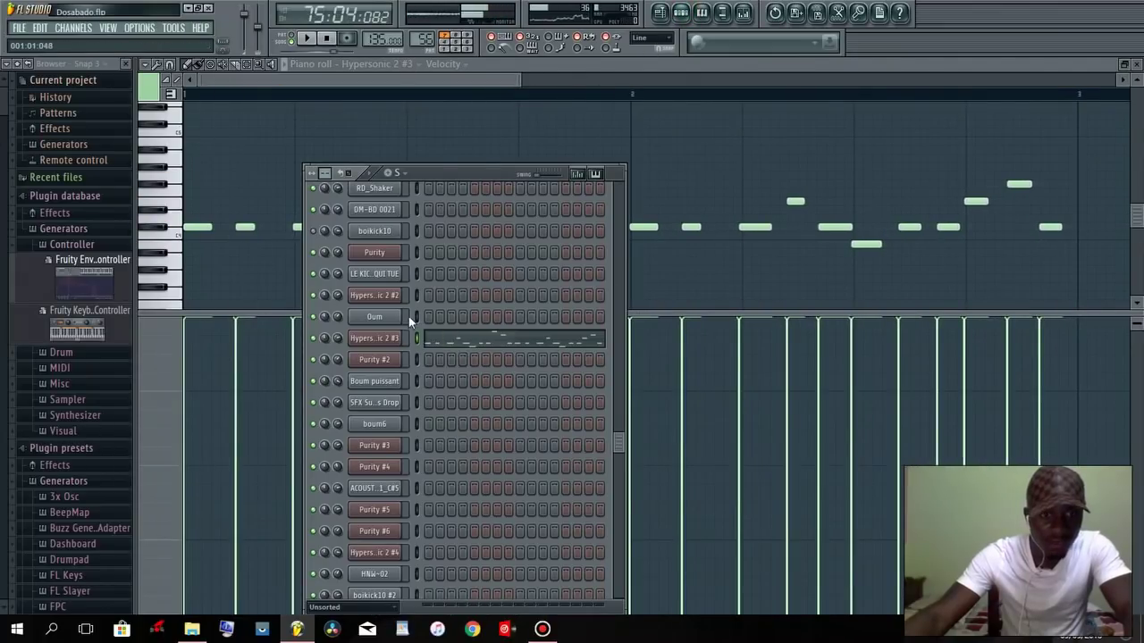
click(371, 339)
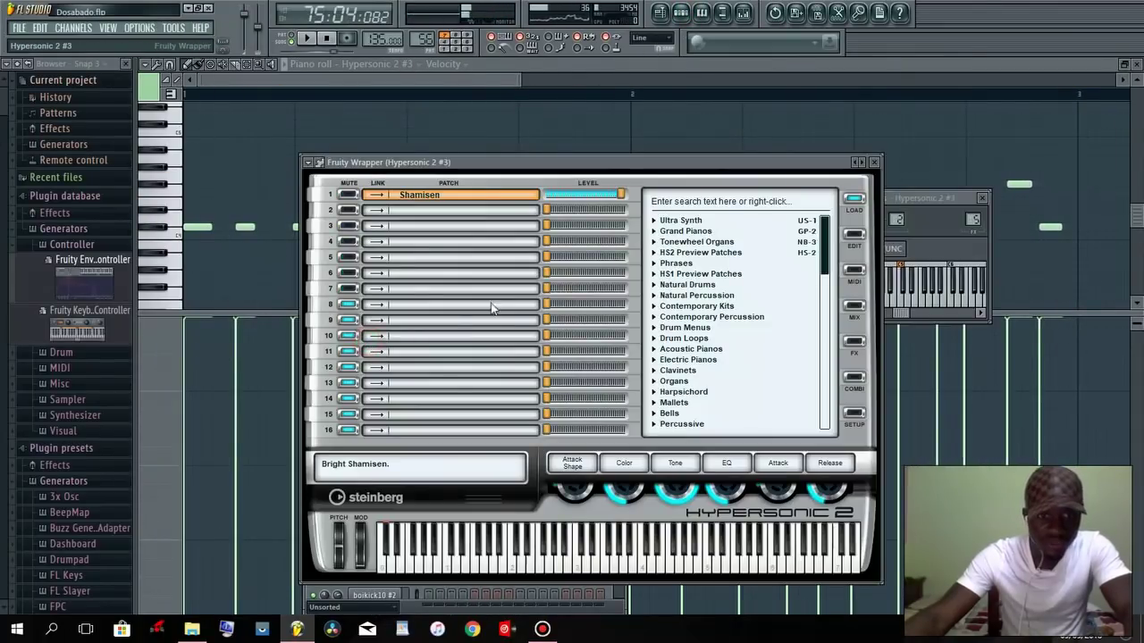
click(304, 40)
click(340, 77)
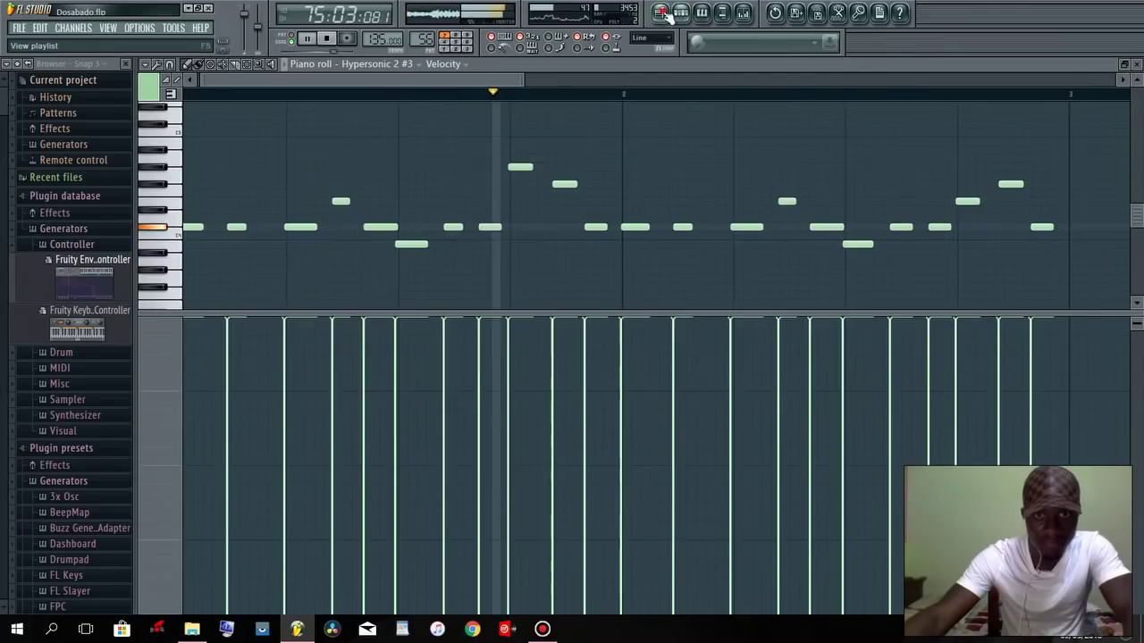
Return to the playlist, let the Shamisen part play, and set the time selection from bar 75 up to bar 81.
key(F5)
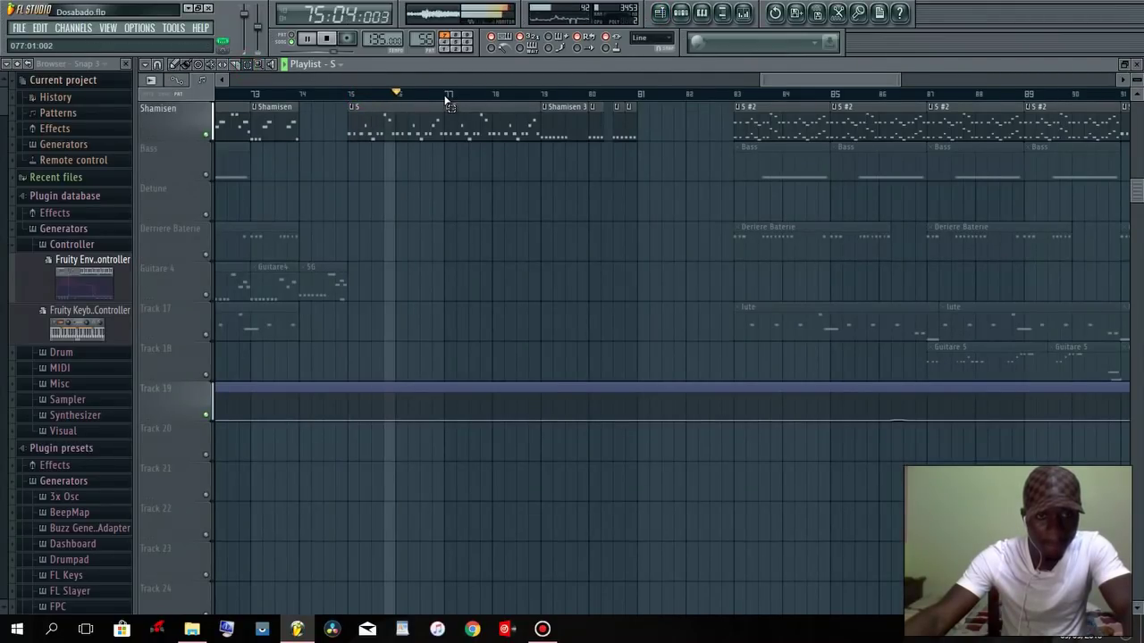
scroll(469, 139, up, 5)
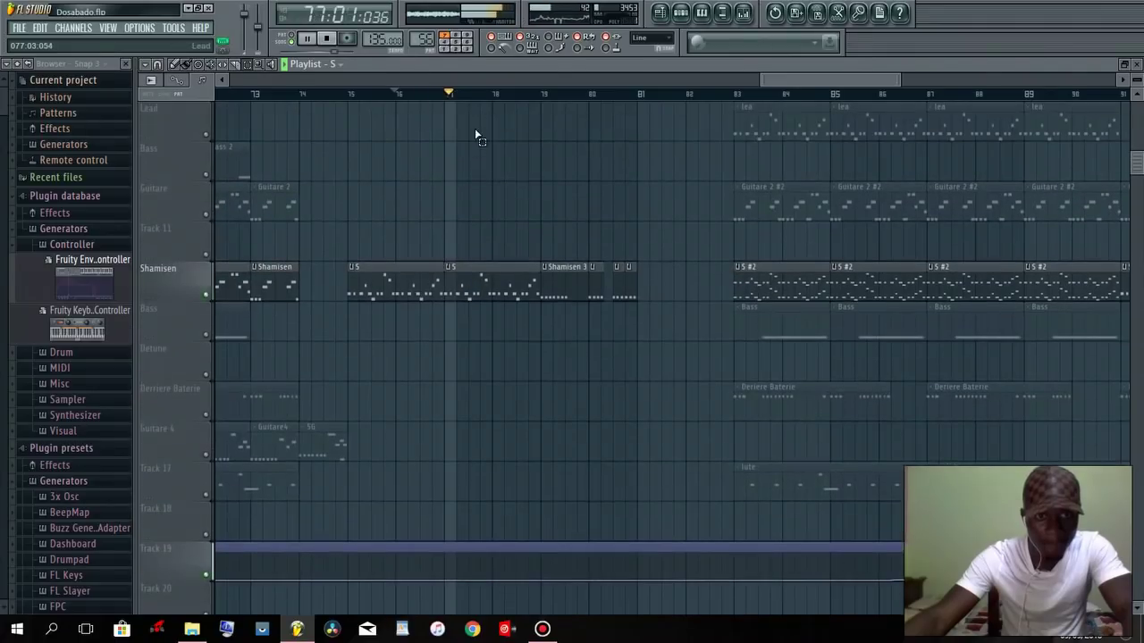
scroll(518, 277, up, 4)
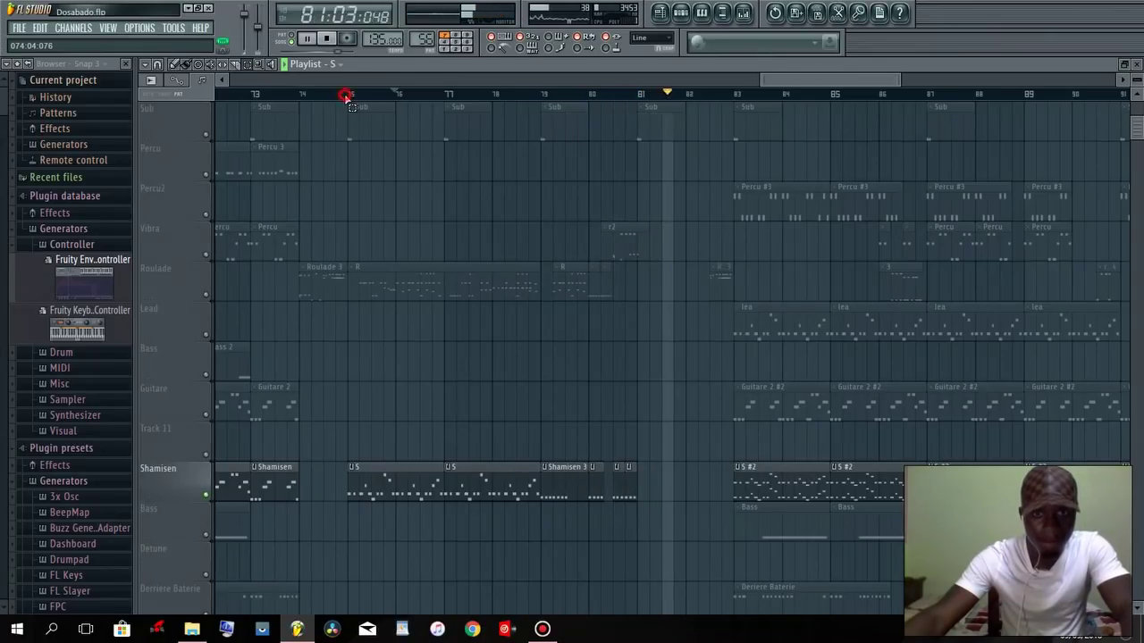
drag(346, 95, 639, 97)
scroll(559, 438, down, 5)
scroll(551, 440, up, 5)
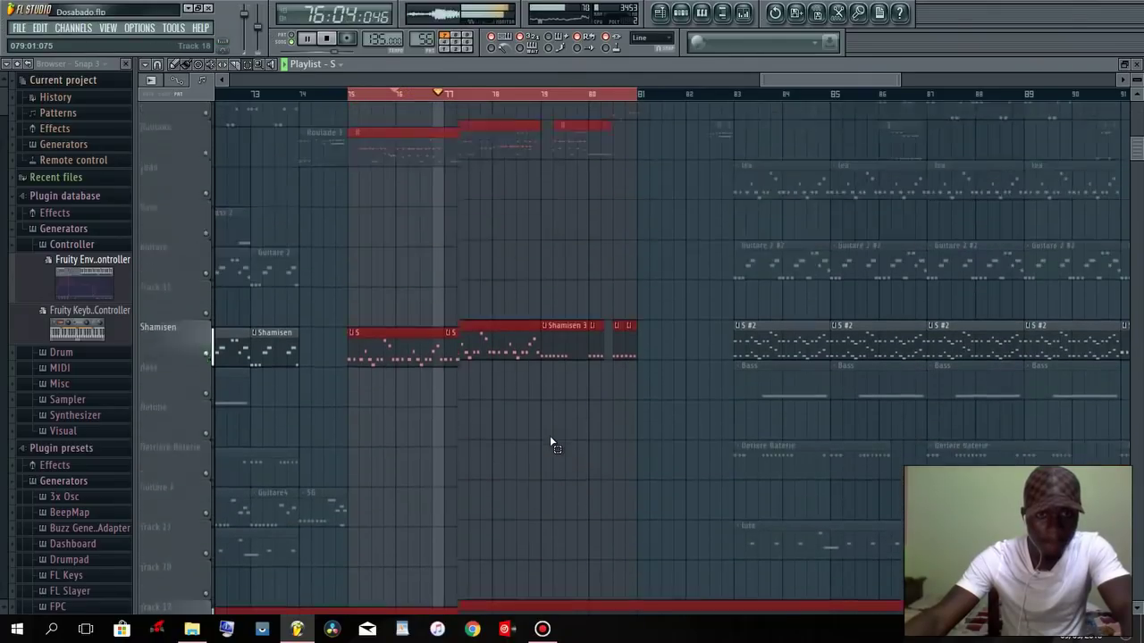
scroll(550, 444, up, 2)
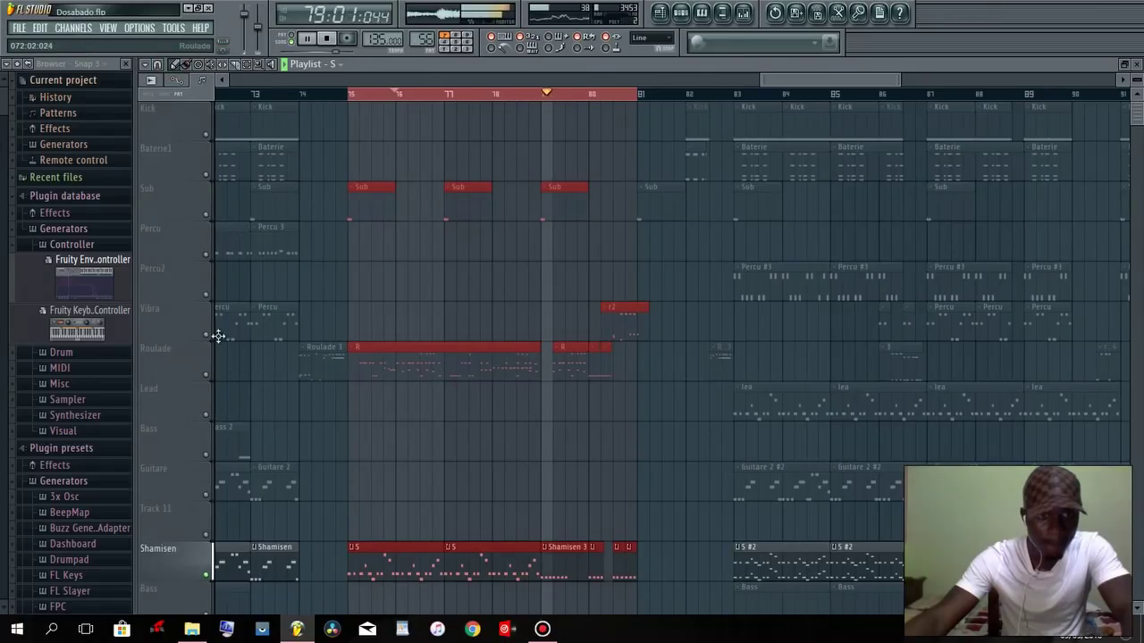
Unmute the Sub track, deselect the clips and play the selected bars from bar 75.
click(207, 216)
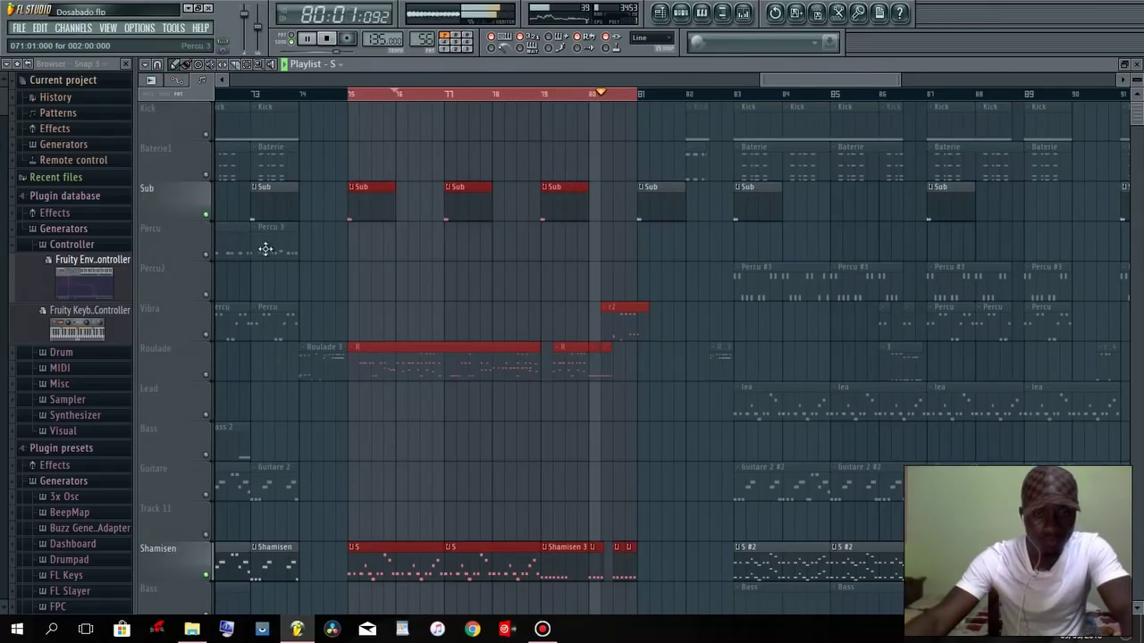
click(491, 280)
key(space)
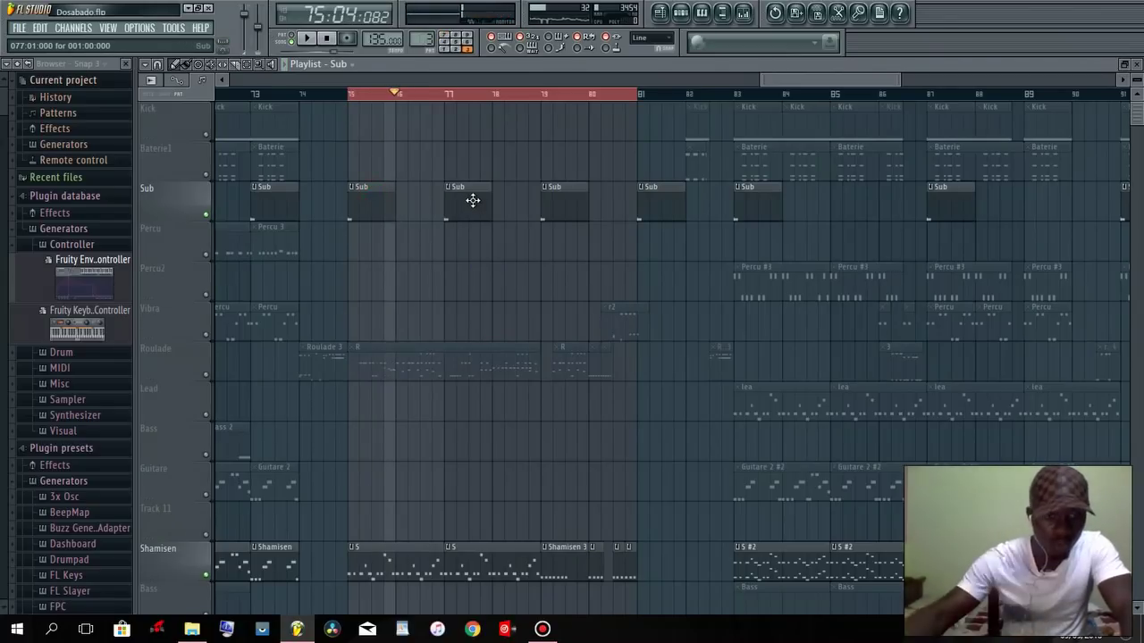
key(space)
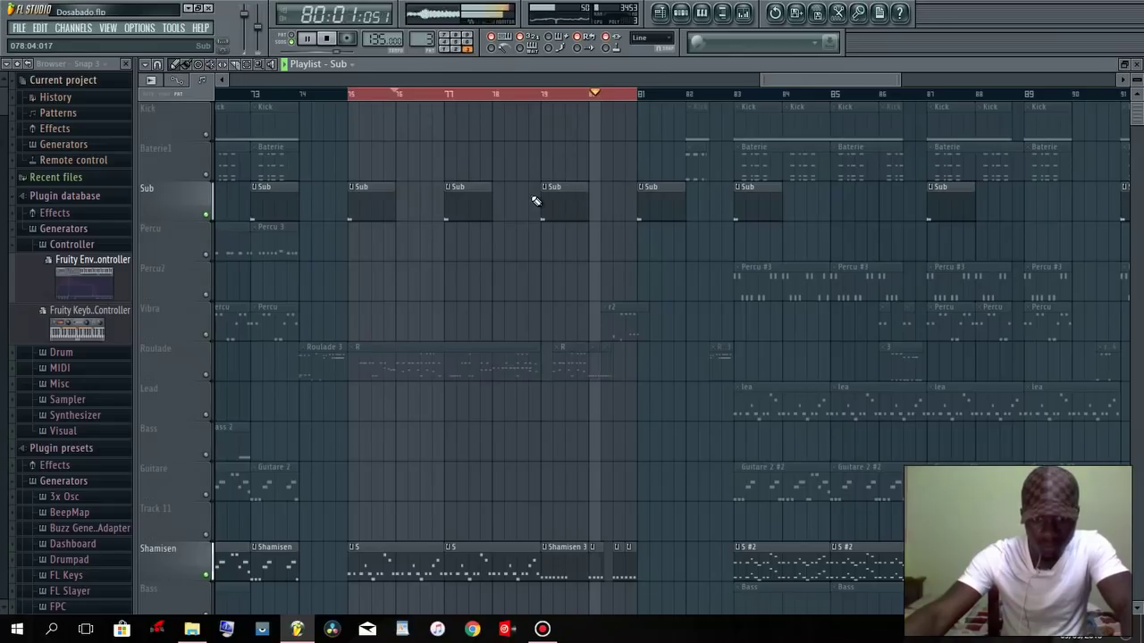
Unmute the Vibra track and play the r2 clip from 80:02.
click(206, 335)
click(600, 95)
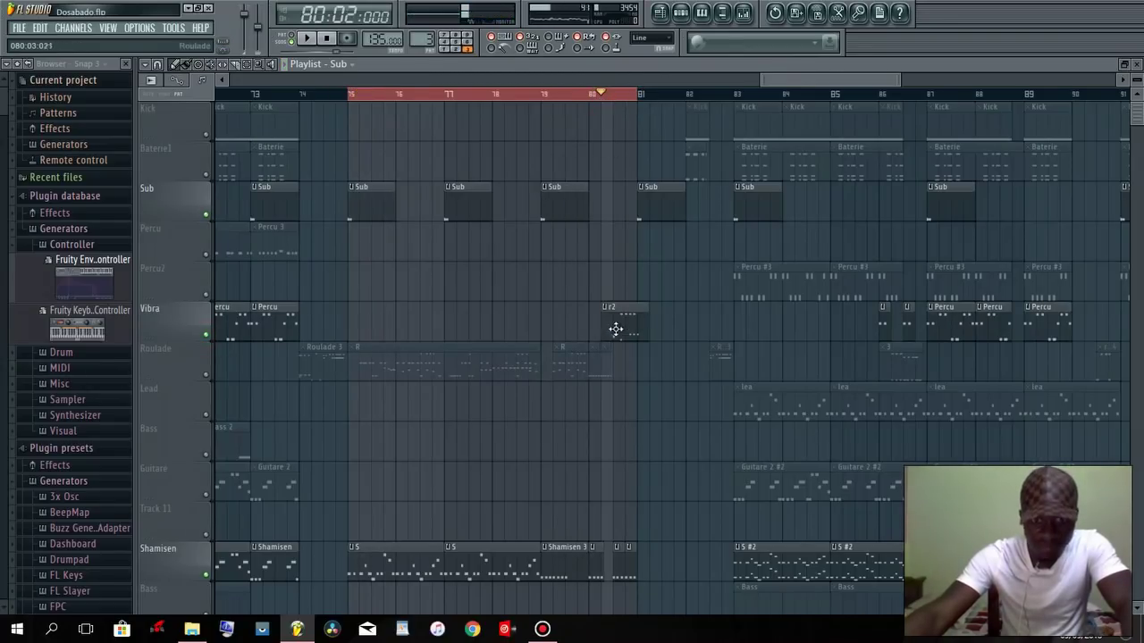
key(space)
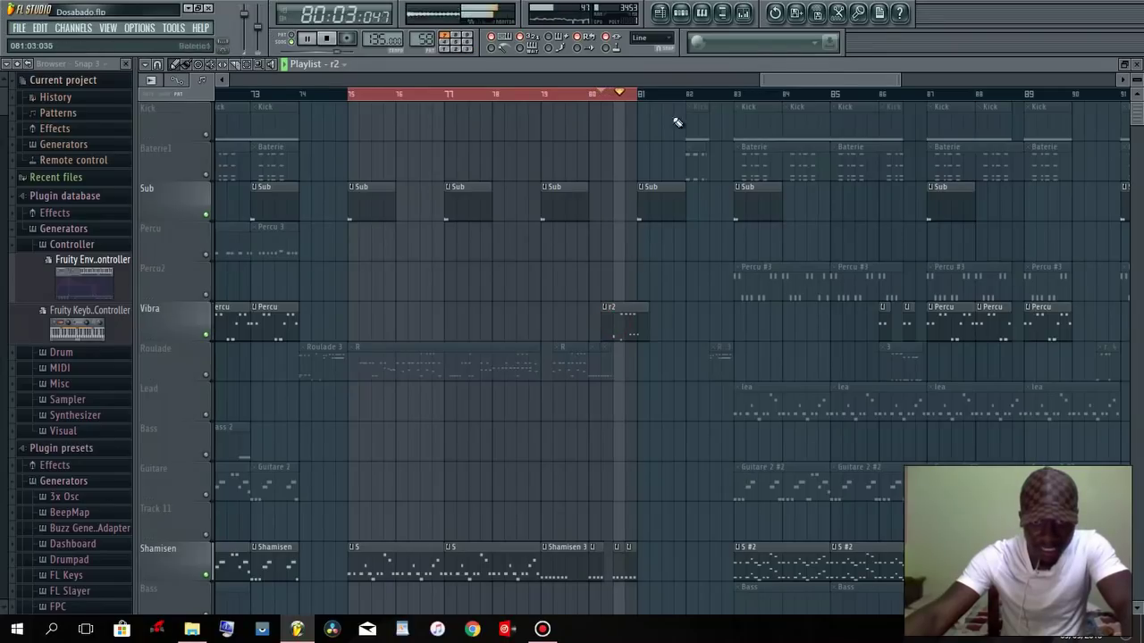
Open the r2 pattern's Purity notes in the piano roll and display note names on the piano keys.
click(681, 13)
scroll(509, 334, up, 3)
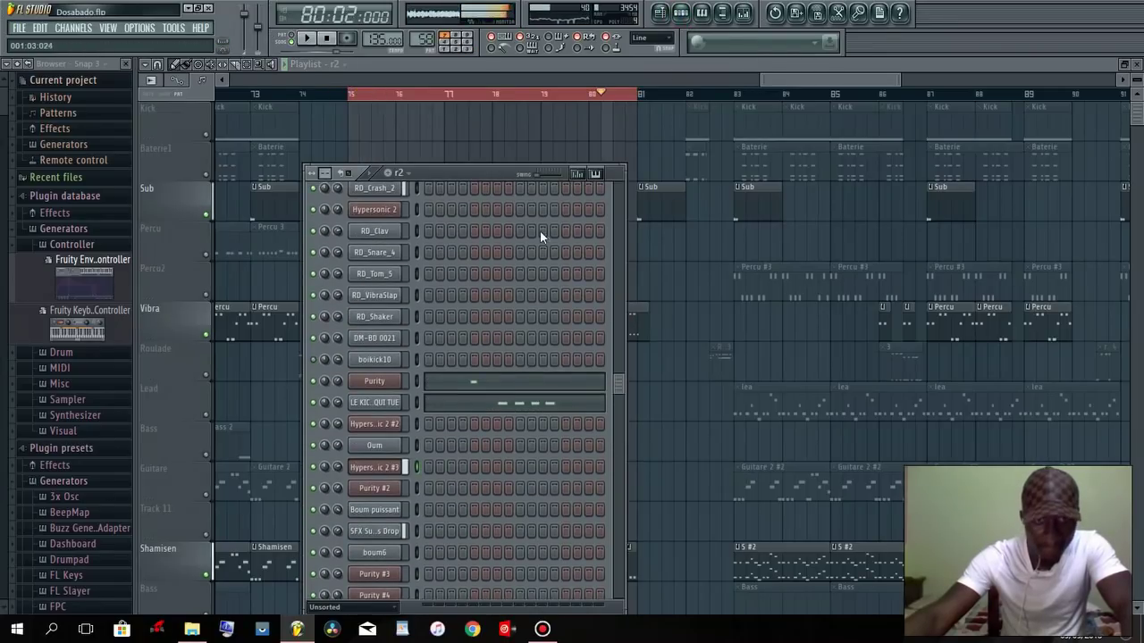
key(space)
click(474, 382)
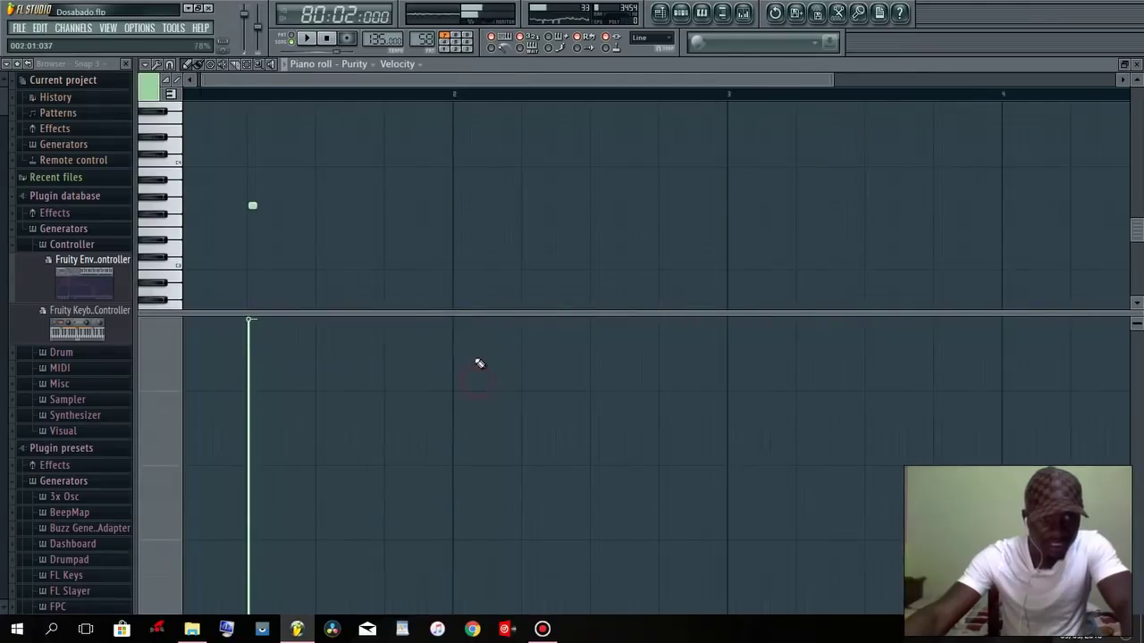
click(177, 204)
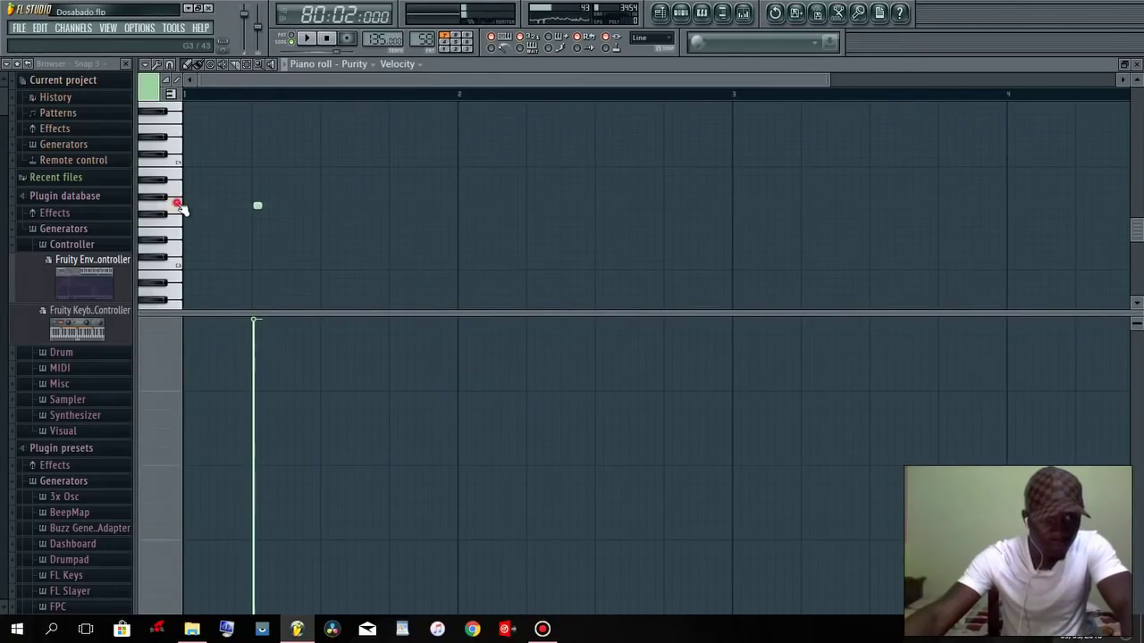
click(182, 104)
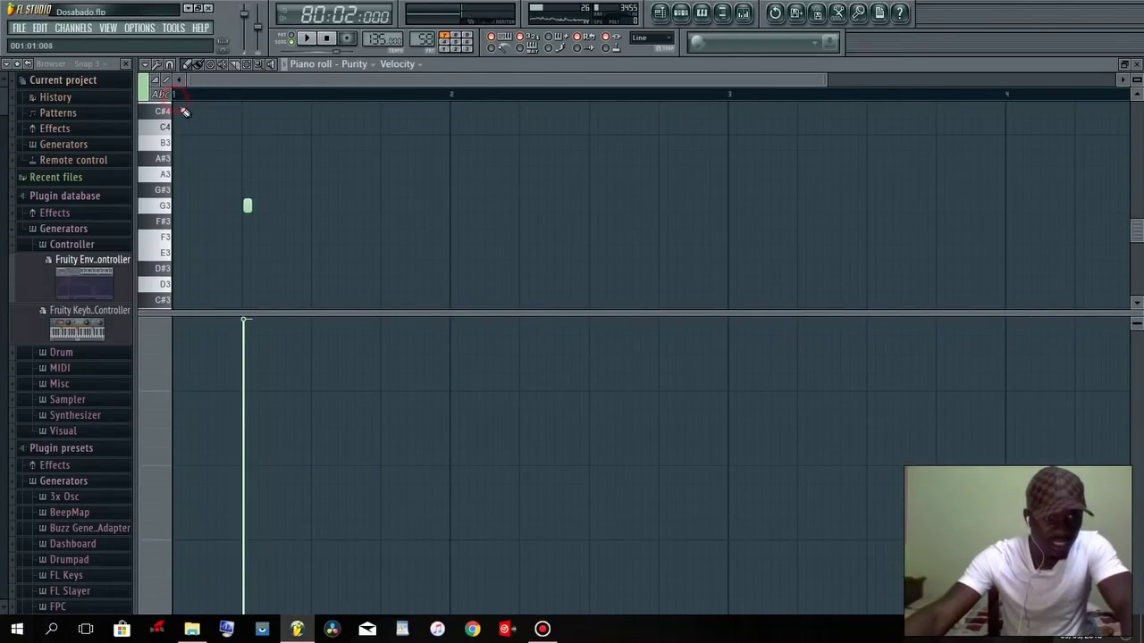
Briefly play the song from 80:02 and audition the Purity channel's G3 key.
key(space)
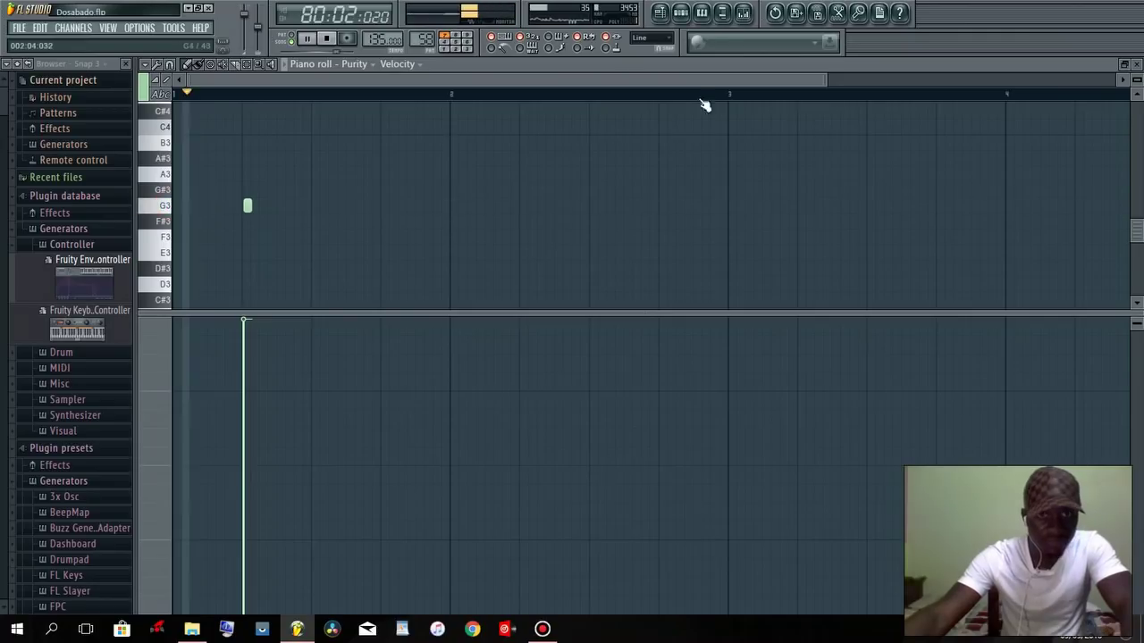
key(F6)
key(space)
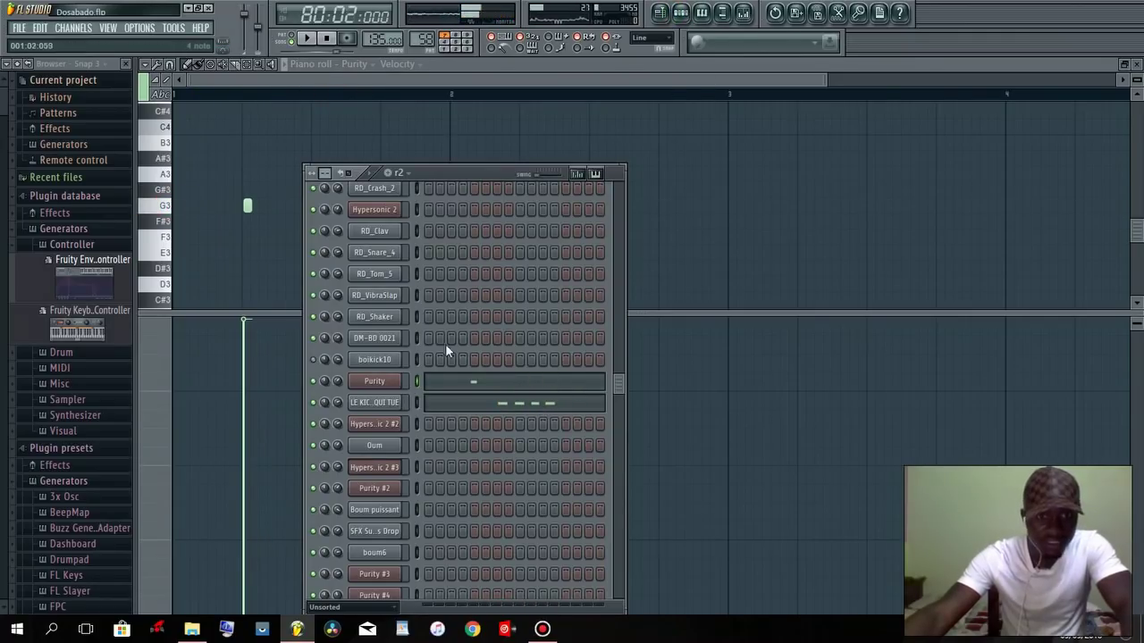
click(161, 207)
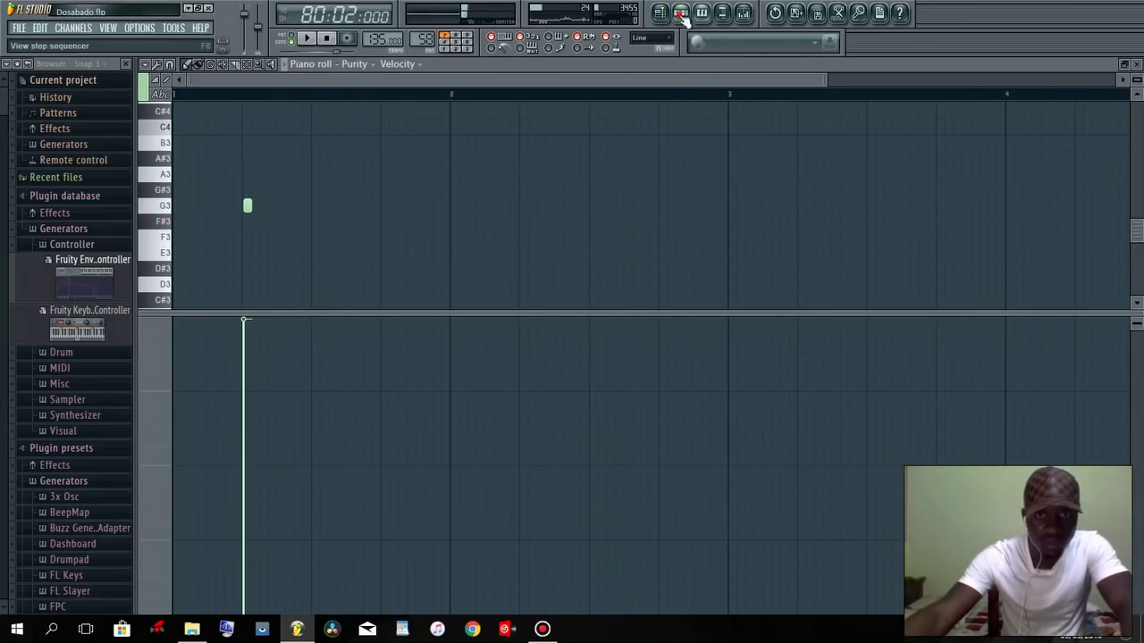
Open the r2 pattern's LE KICK QUI TUE notes, audition the C5 key and start song playback.
click(681, 14)
click(528, 400)
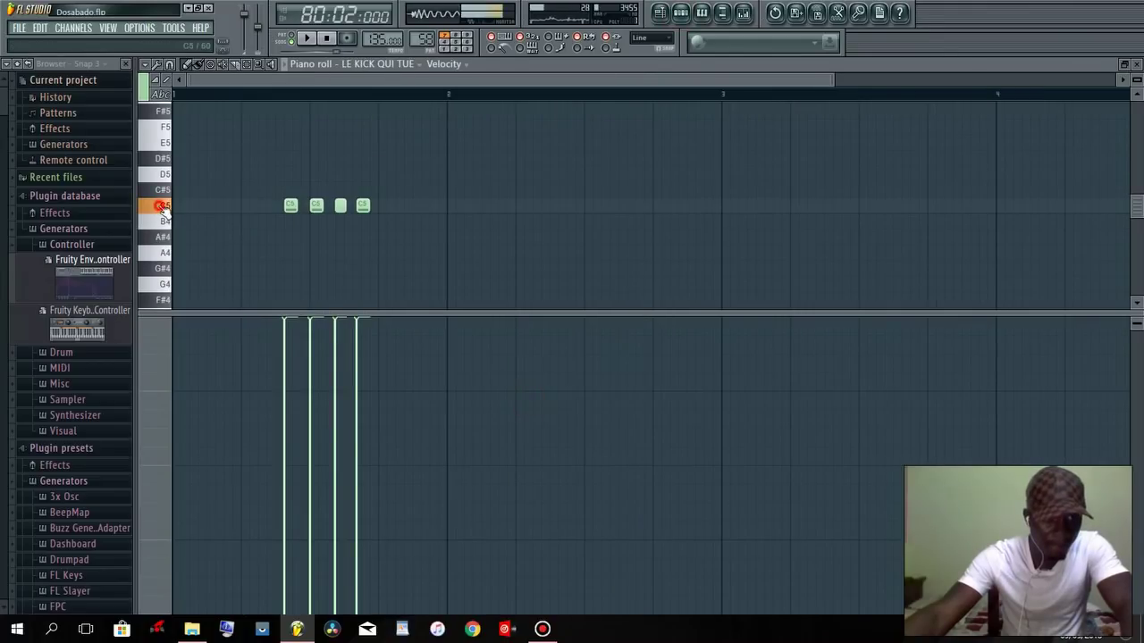
key(space)
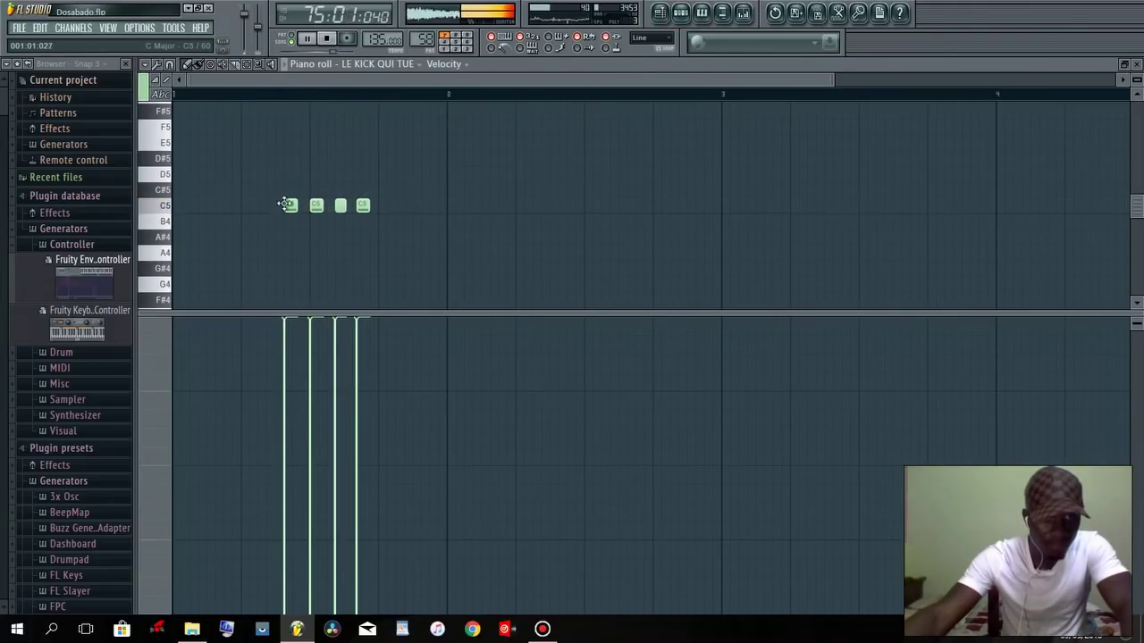
Open the r2 pattern's Purity #5 notes, raise the velocity of the three A3 notes, and return to the playlist during playback.
click(681, 15)
key(space)
scroll(545, 400, down, 5)
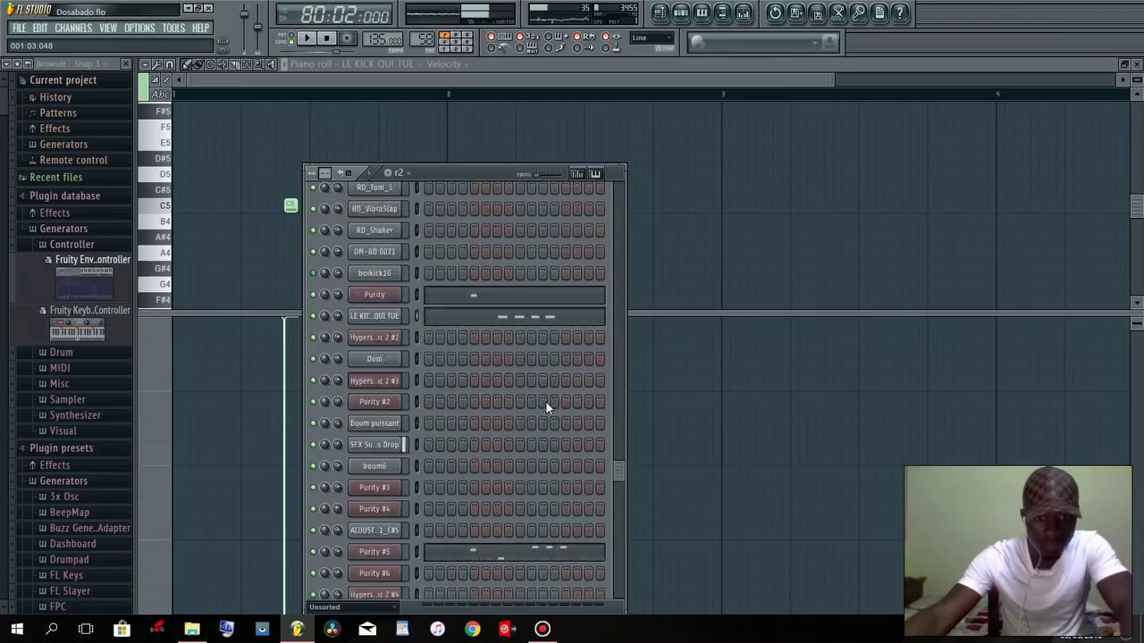
click(503, 385)
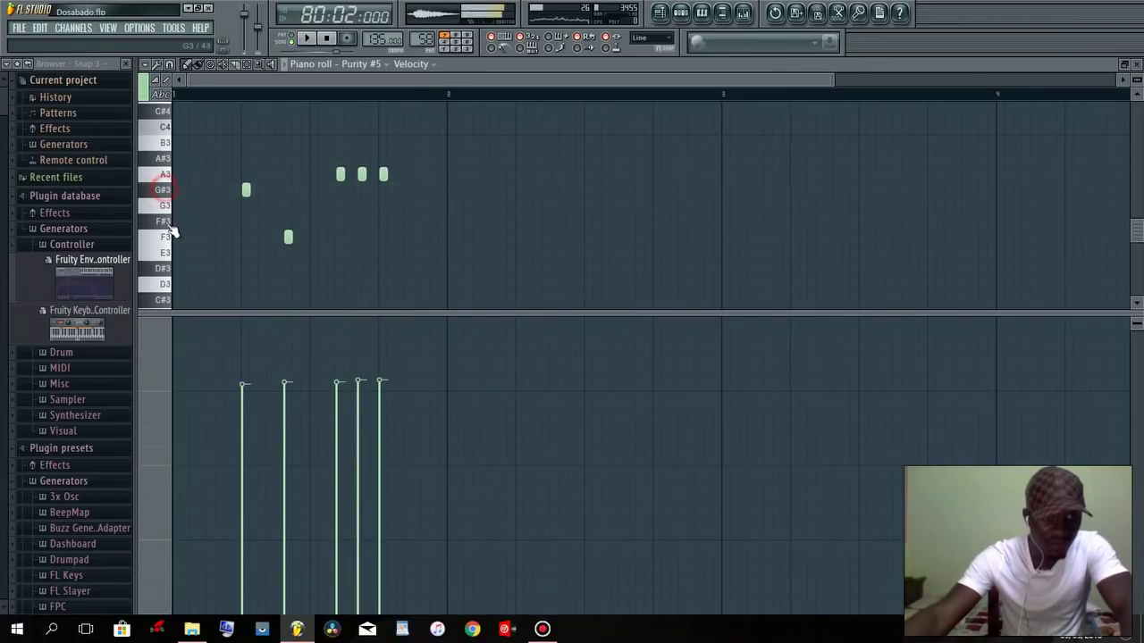
key(space)
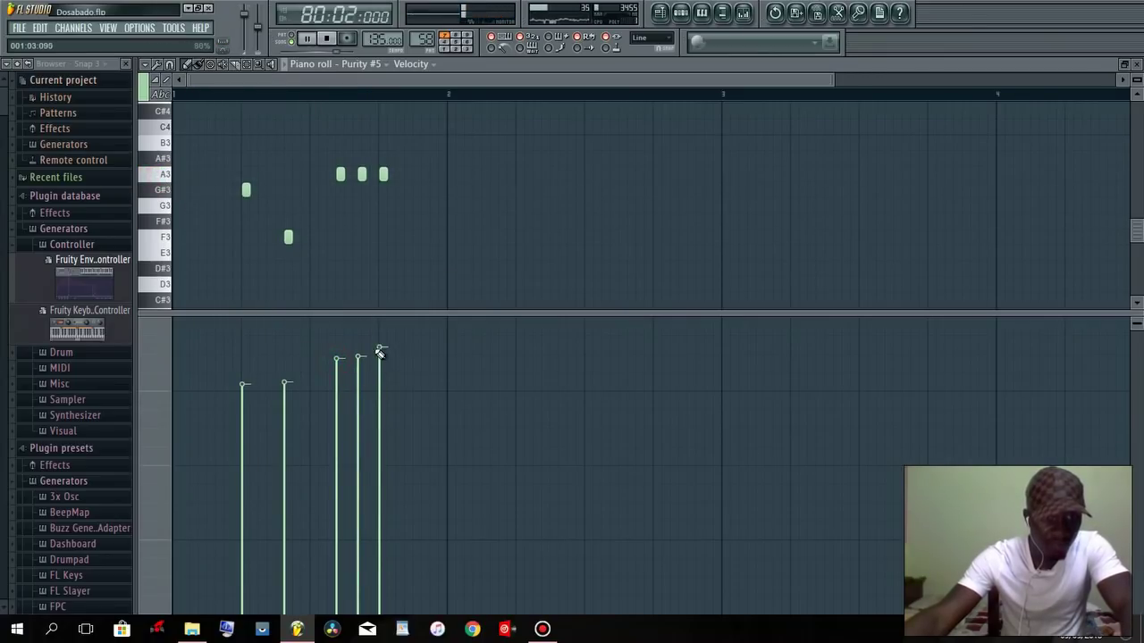
click(657, 12)
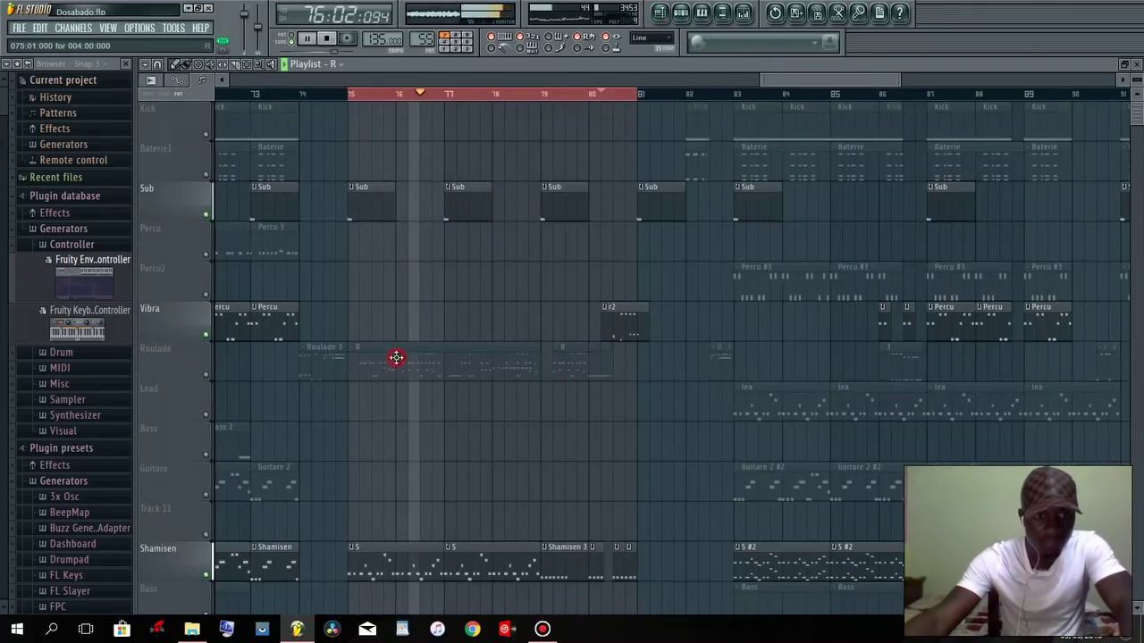
Unmute the Roulade track and loop song playback from bar 75 to bar 77.
click(206, 376)
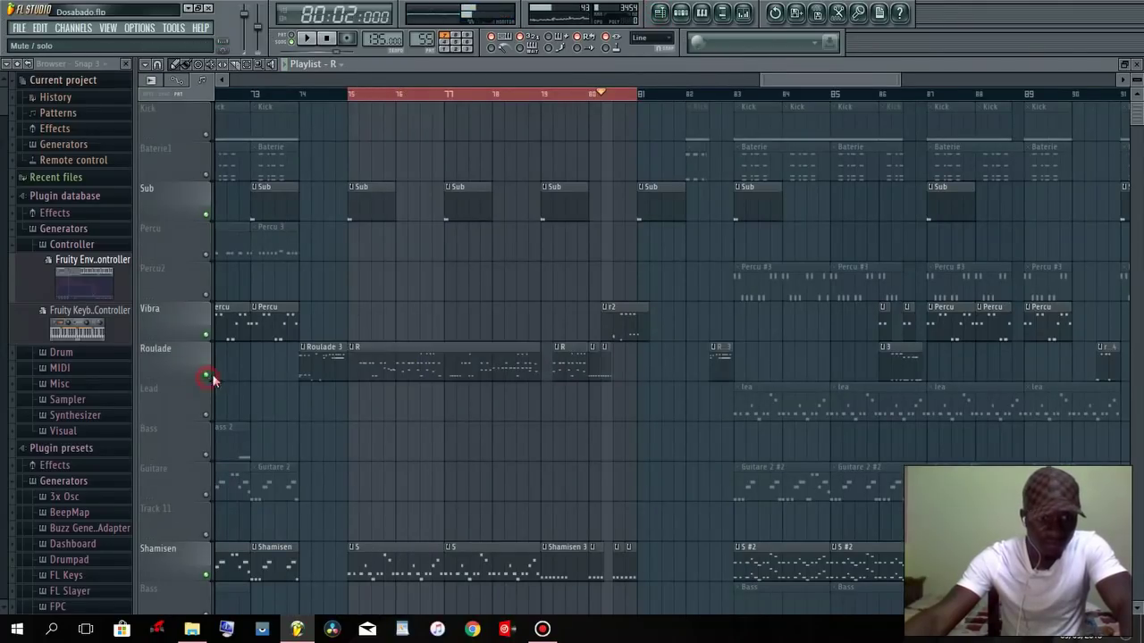
click(355, 101)
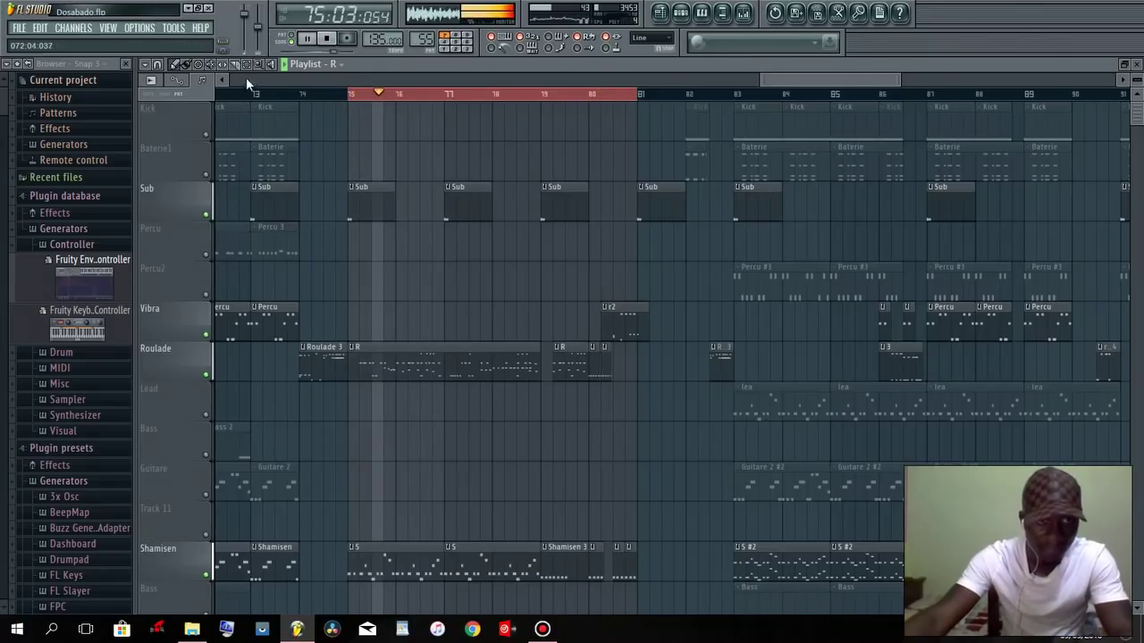
drag(439, 97, 349, 100)
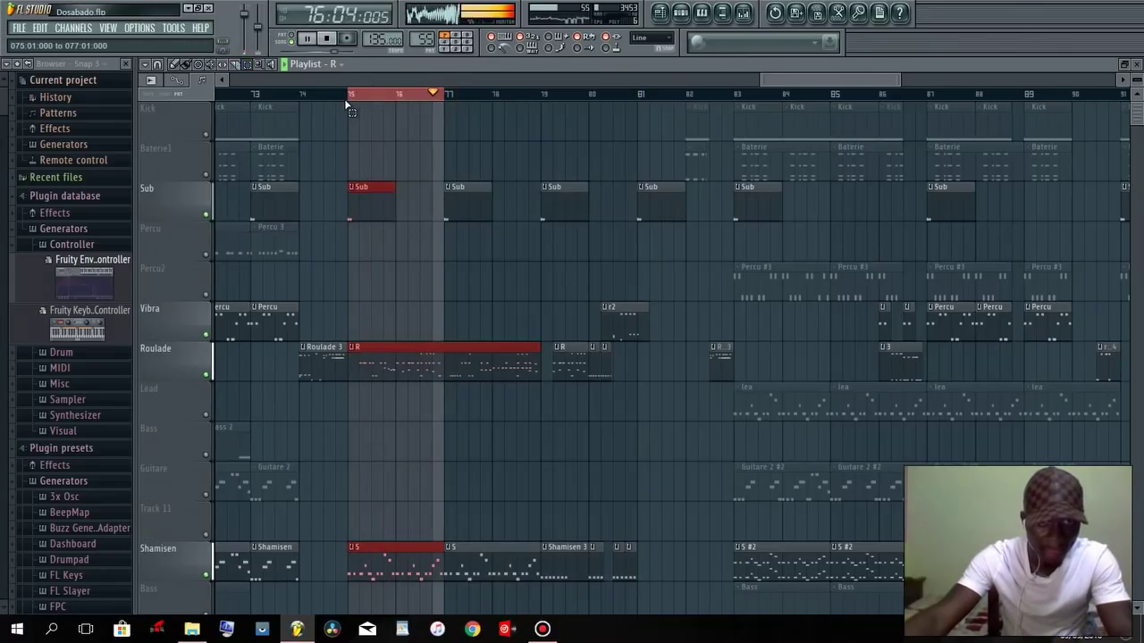
click(396, 373)
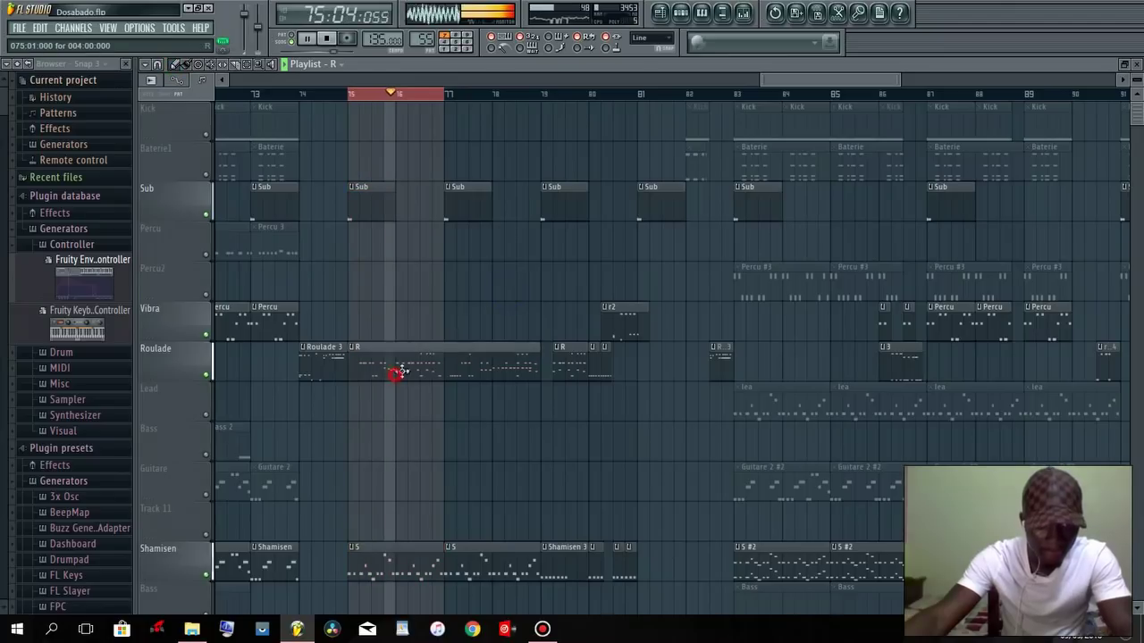
Look through the R pattern's channels in the step sequencer while the loop plays to identify which ones contain notes.
click(681, 11)
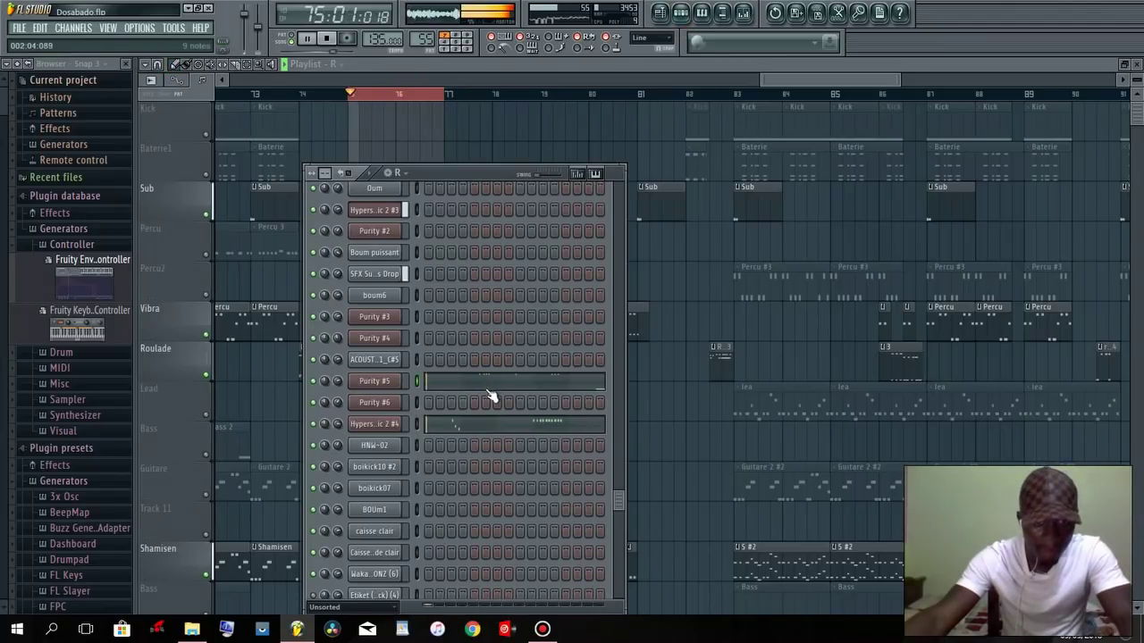
scroll(469, 411, up, 7)
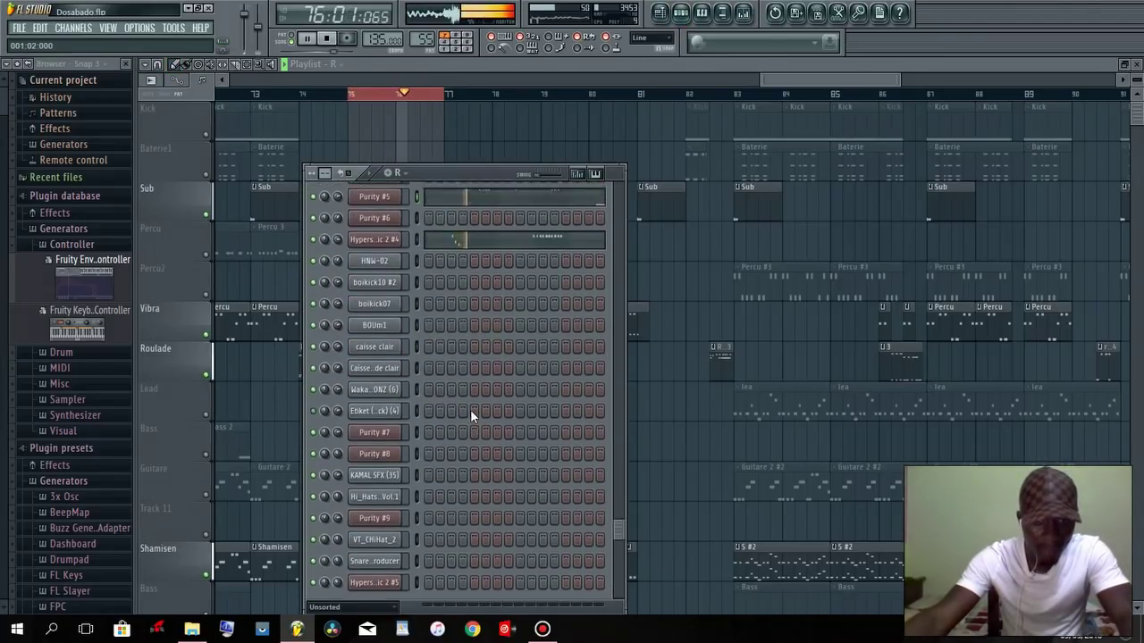
scroll(470, 409, up, 5)
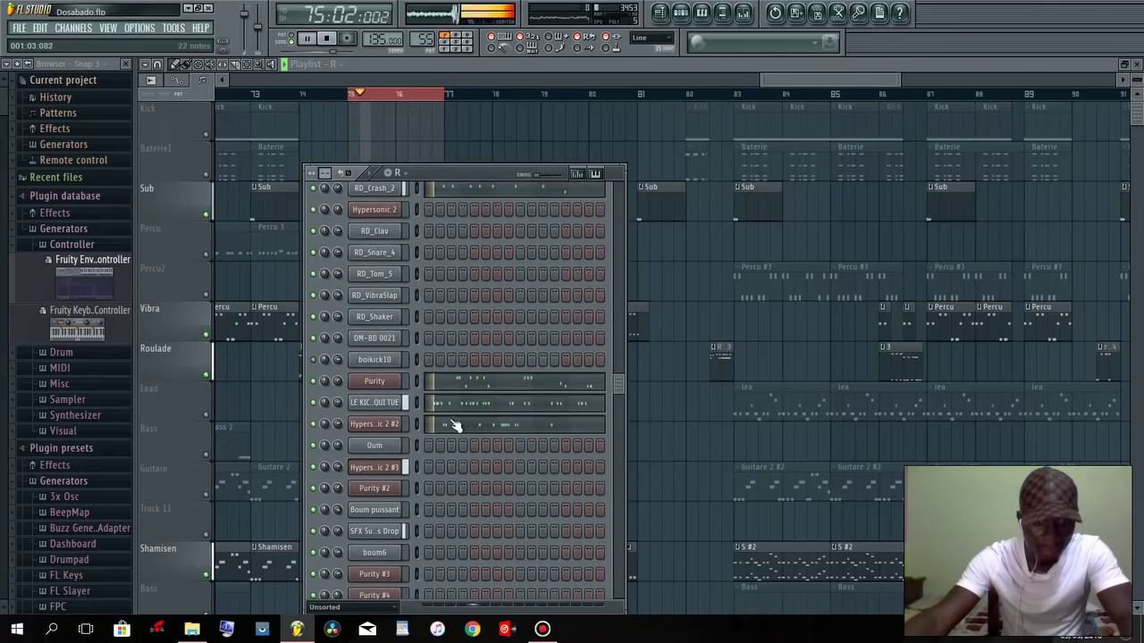
key(space)
key(space)
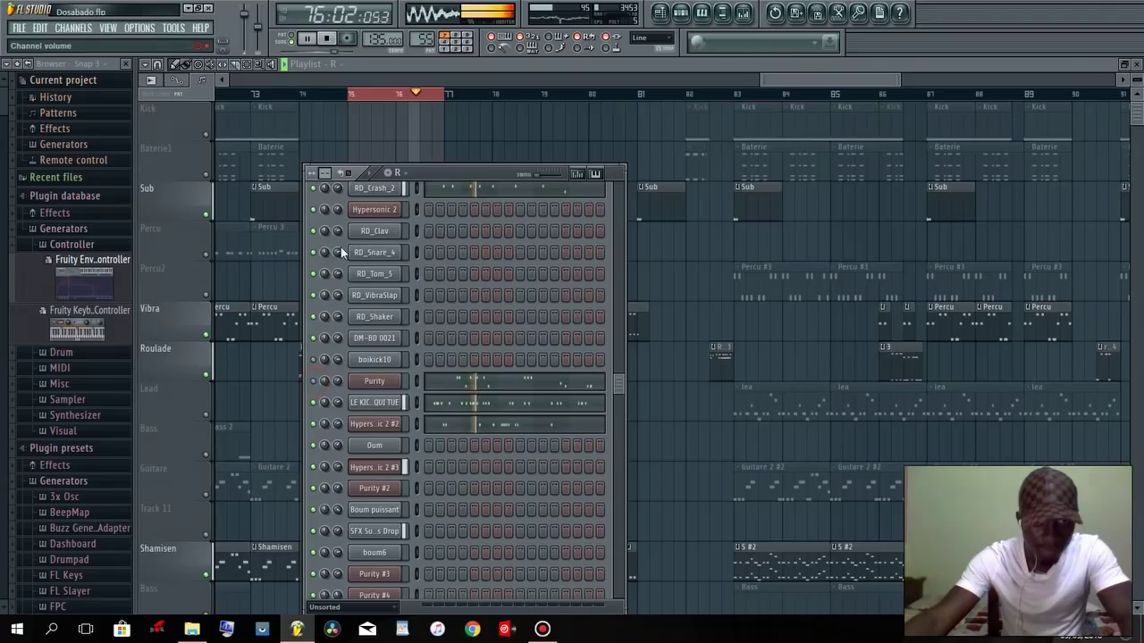
scroll(327, 420, down, 9)
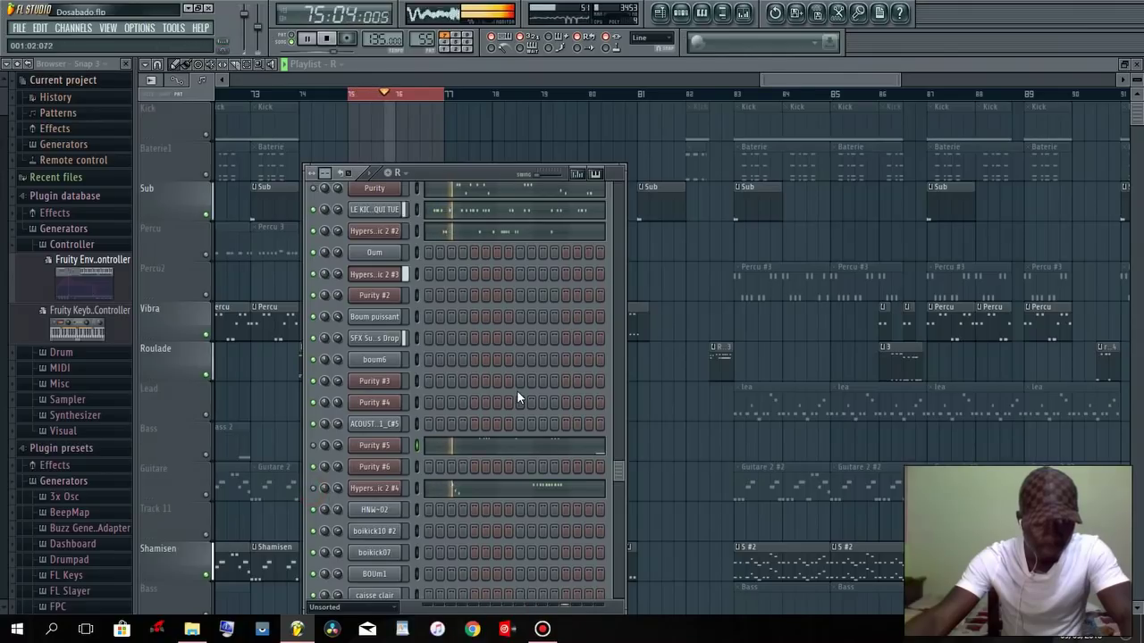
Open the R pattern's Hypersonic 2 #2 notes in the piano roll, examine them during playback, and return to the playlist.
click(482, 232)
key(space)
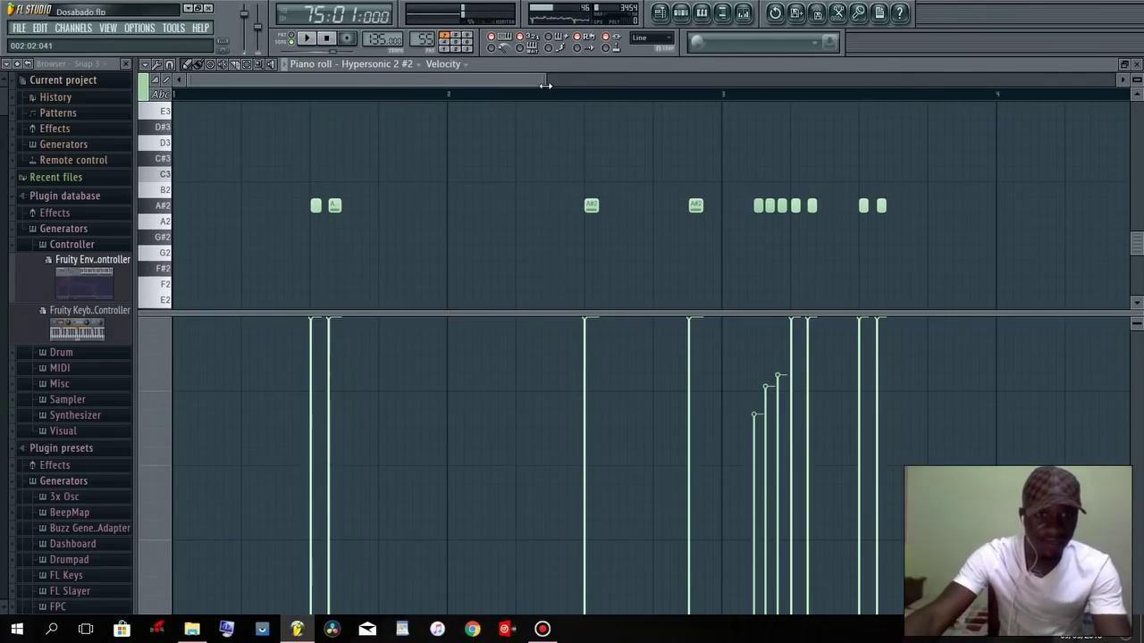
key(space)
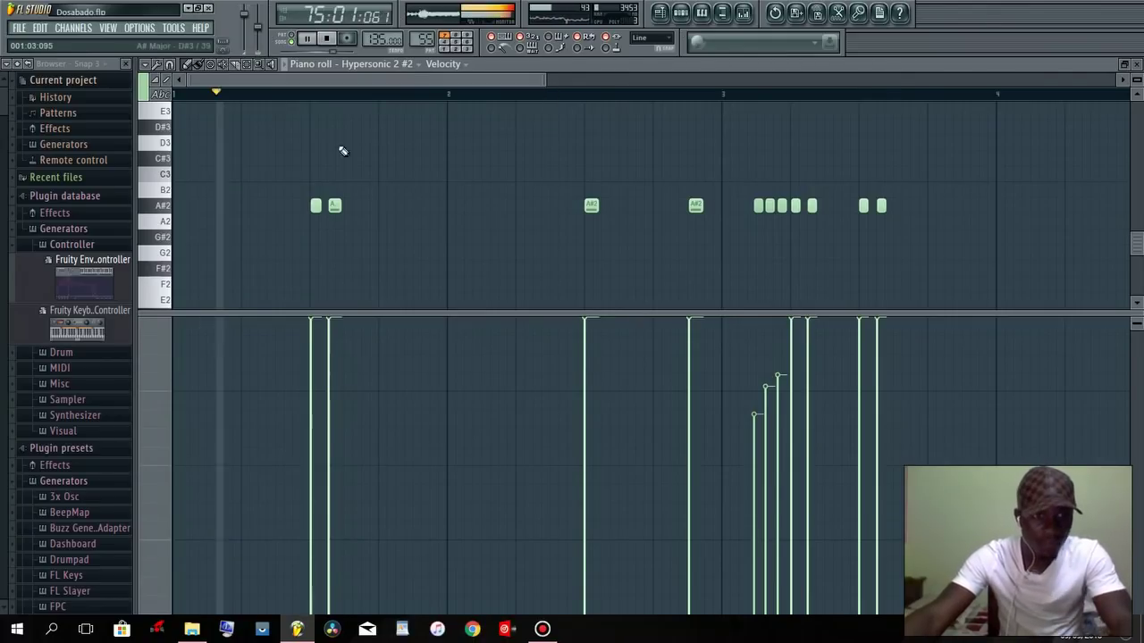
click(528, 83)
drag(532, 85, 594, 82)
click(662, 14)
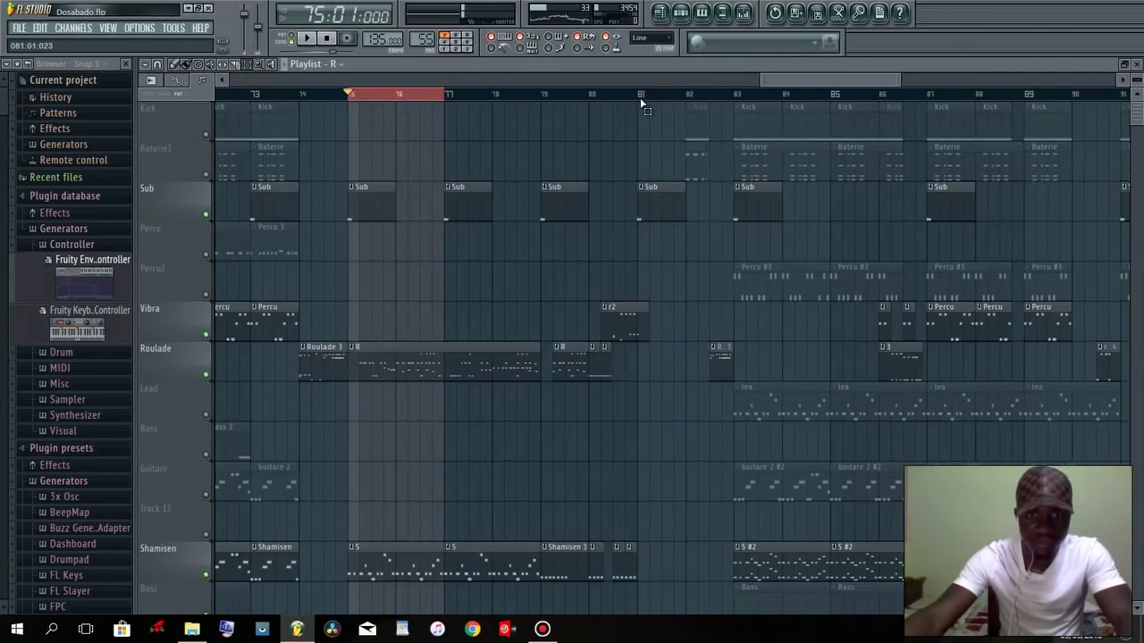
Loop the song from bar 75 to bar 81 and play it while viewing the Hypersonic 2 #2 notes.
drag(640, 97, 347, 150)
key(space)
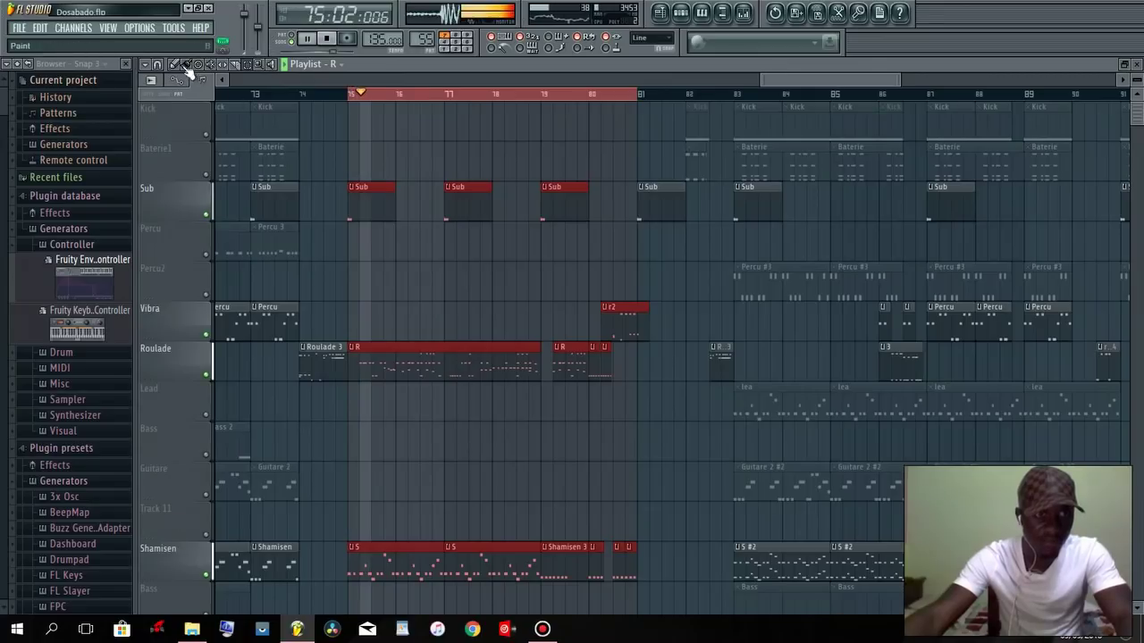
key(F7)
click(501, 78)
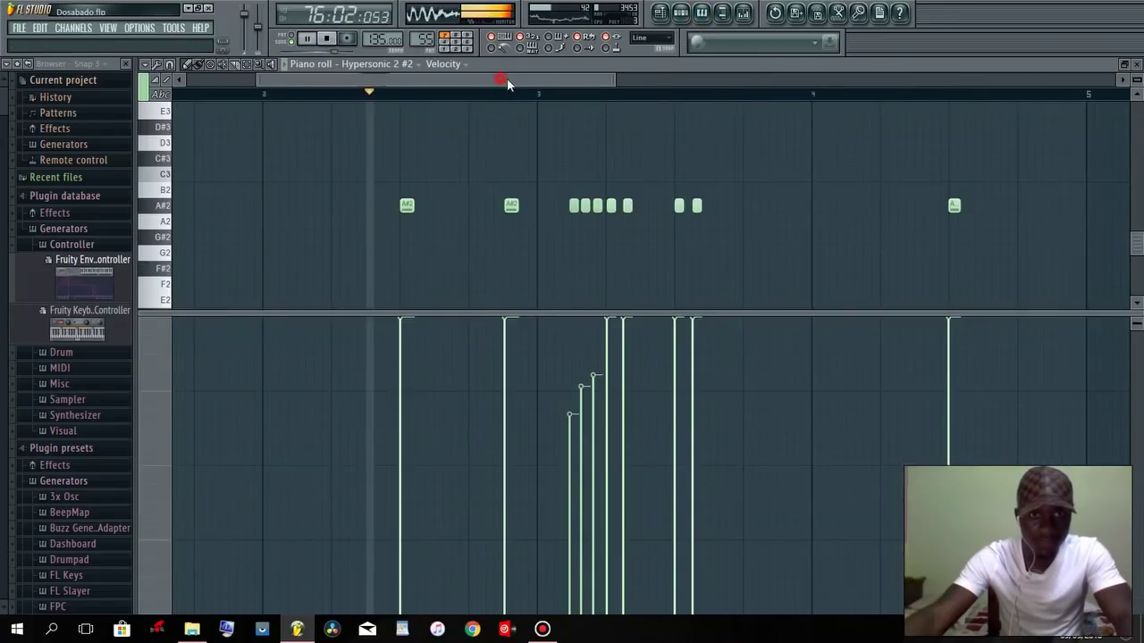
mouse_move(507, 78)
mouse_down()
mouse_move(547, 89)
mouse_move(587, 82)
mouse_move(436, 90)
mouse_move(503, 94)
mouse_up()
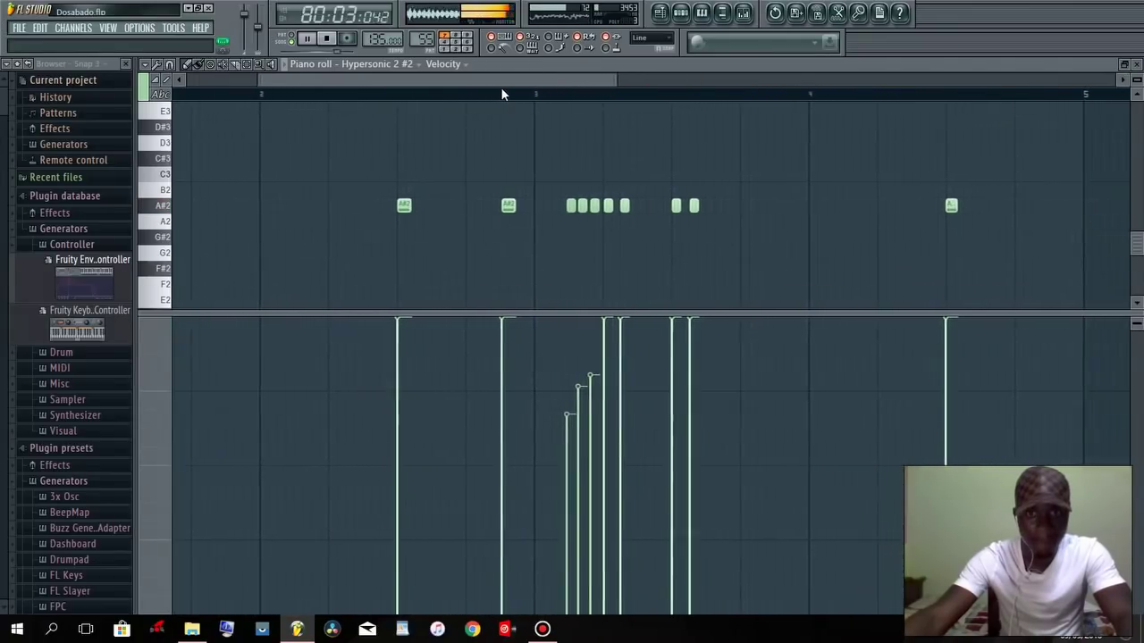
click(681, 12)
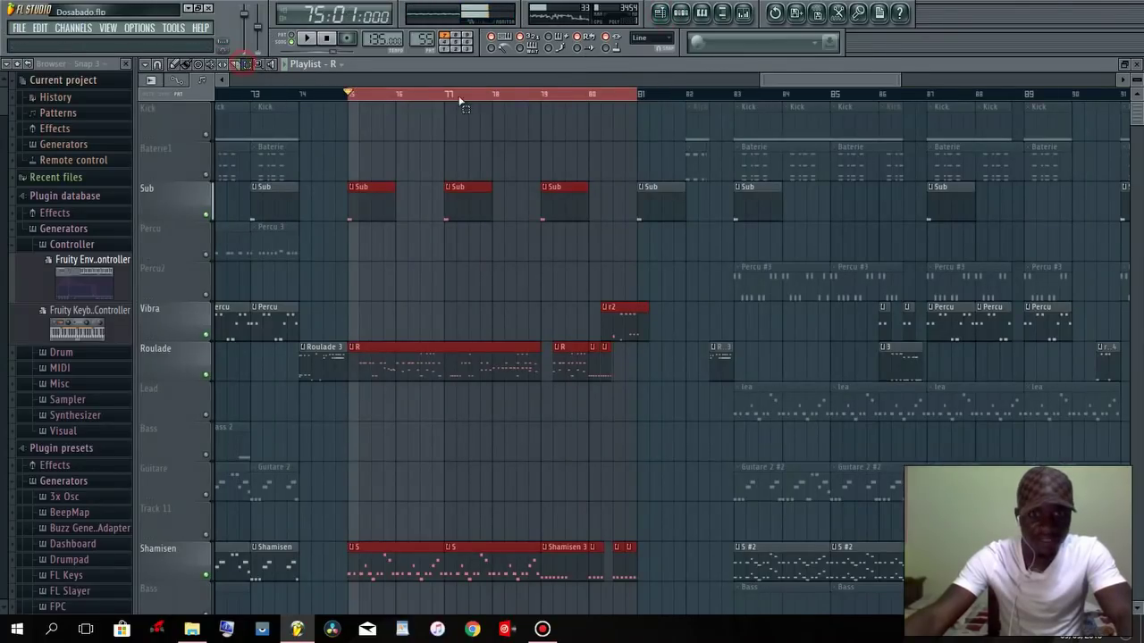
Restrict the playlist loop to bar 79 through bar 81, unmute the Lead track and play the section.
drag(544, 94, 620, 112)
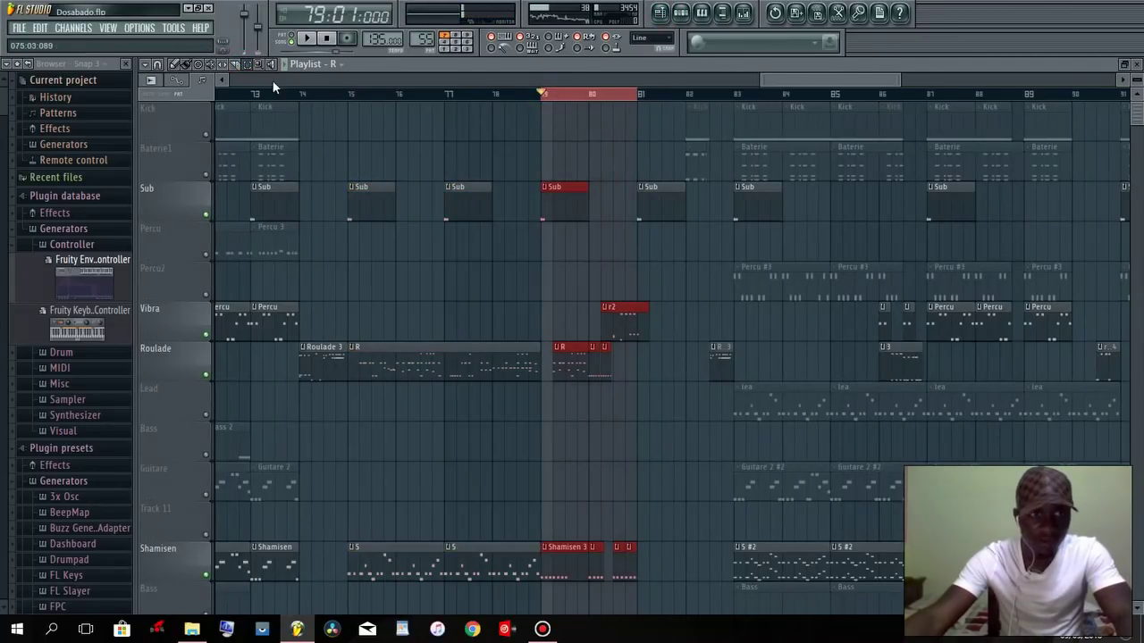
scroll(897, 92, up, 4)
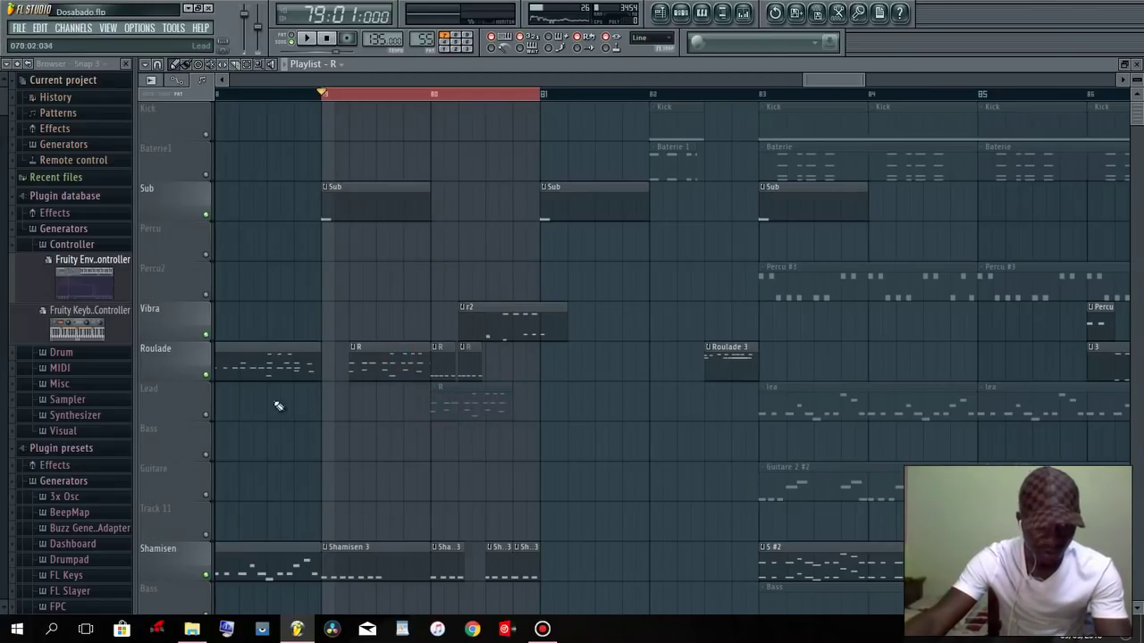
click(206, 417)
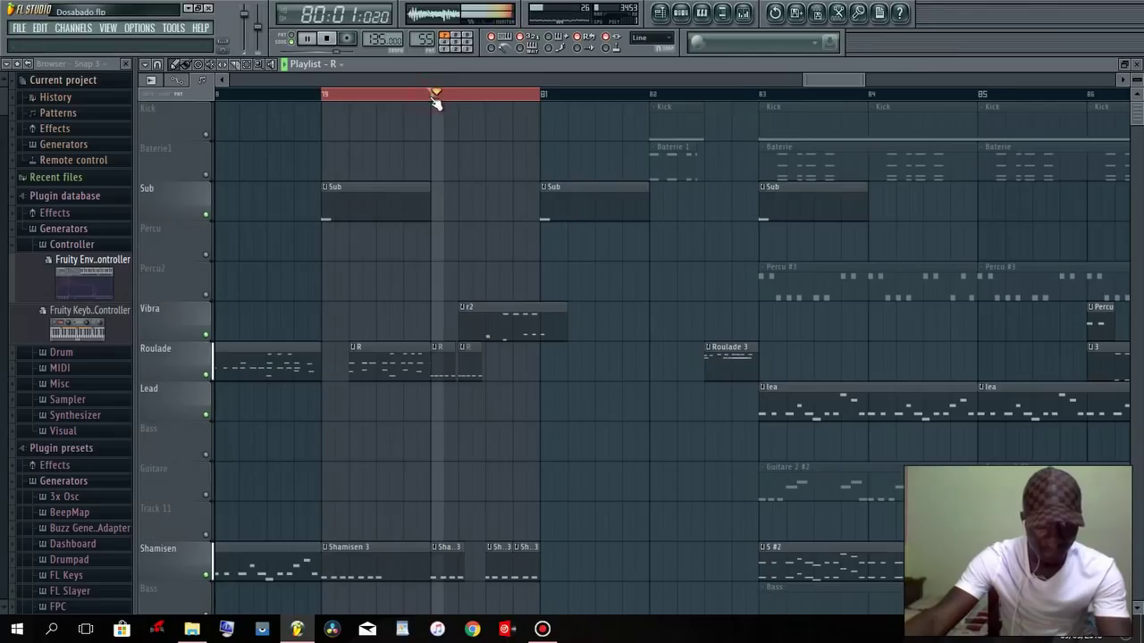
key(space)
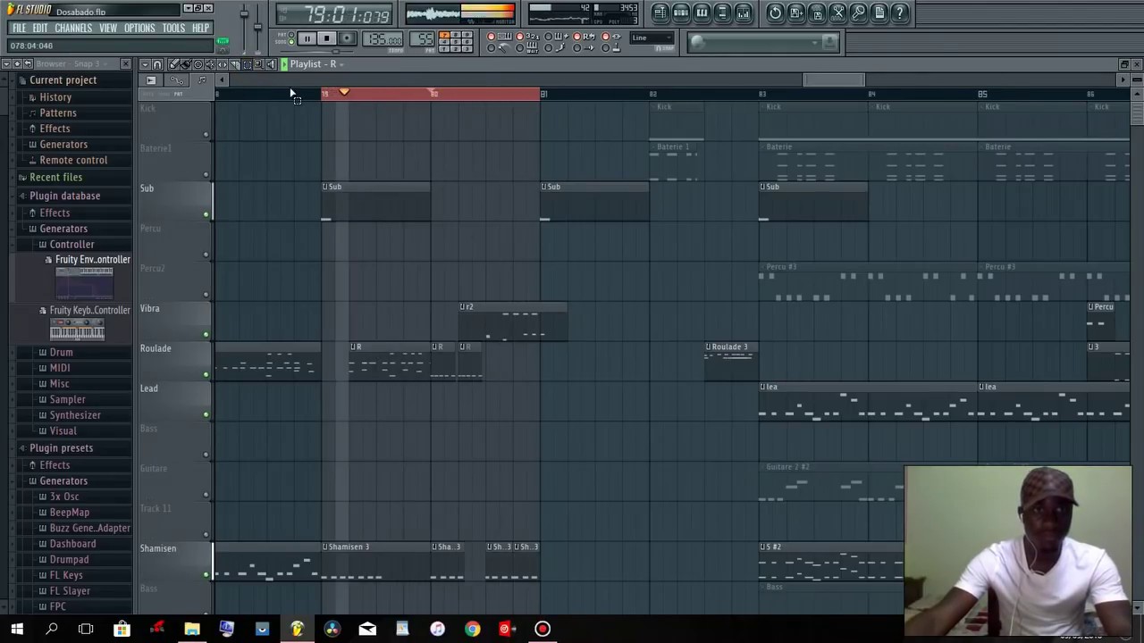
Extend the playlist loop back to cover bar 75 to bar 81, clear the clip selection and listen to the section.
scroll(295, 93, down, 3)
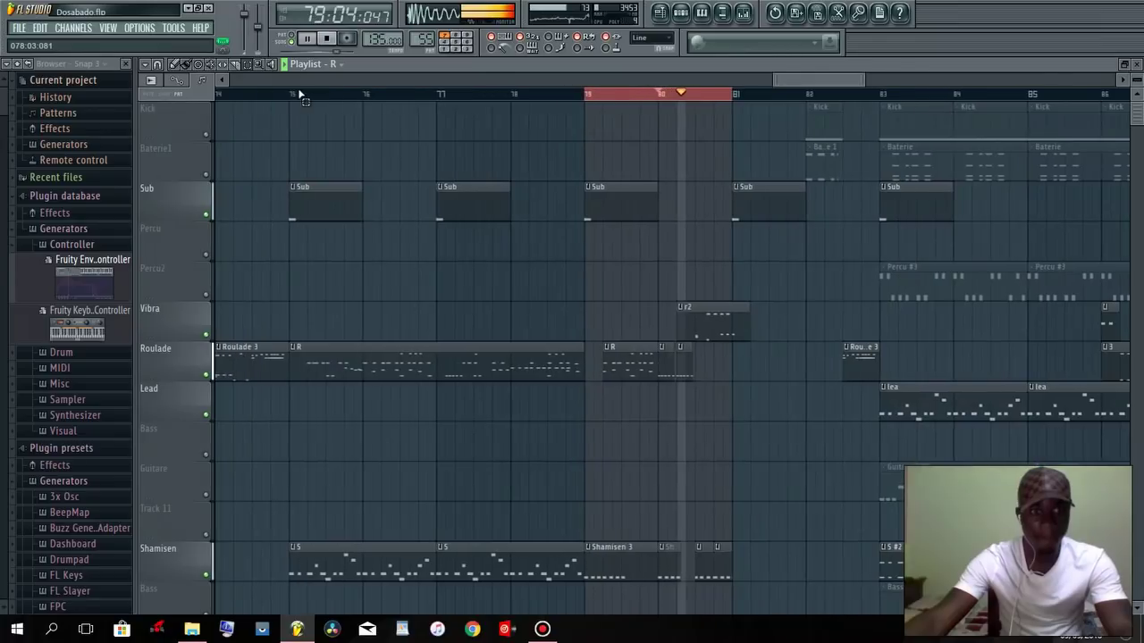
drag(291, 95, 728, 118)
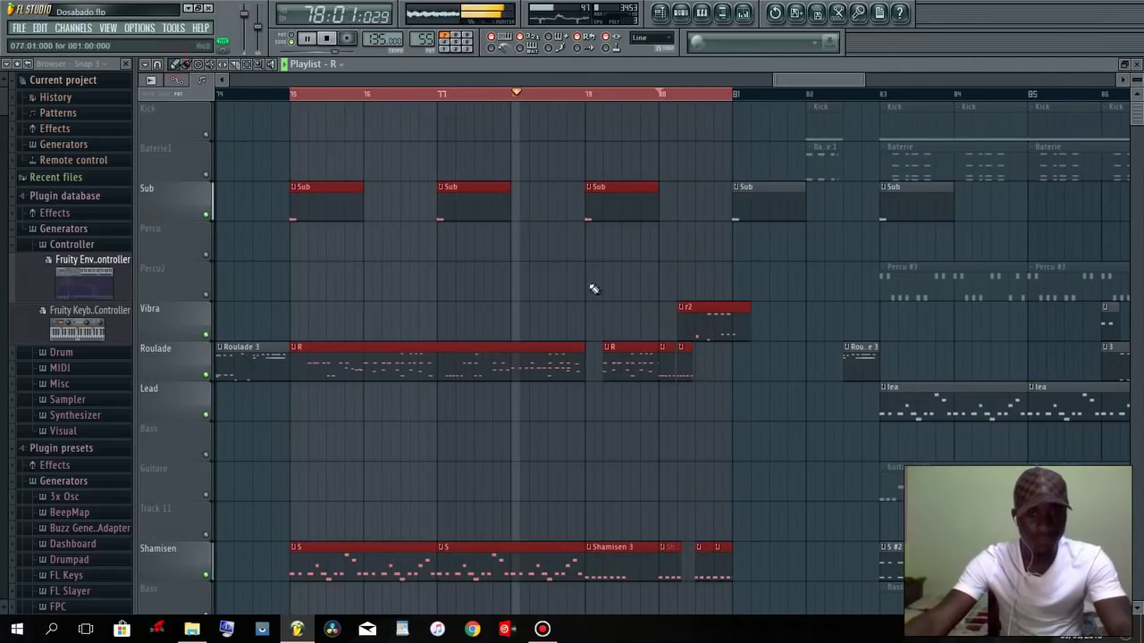
click(761, 408)
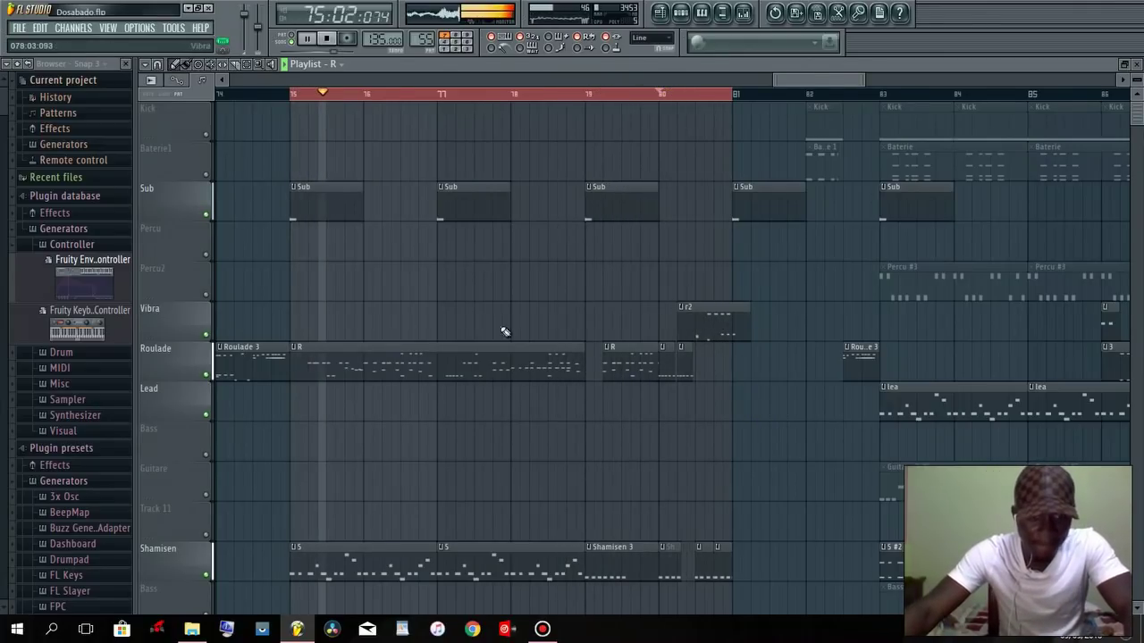
key(space)
Play the loop from bar 75 and open the R pattern's Hypersonic 2 #4 notes in the piano roll.
key(F6)
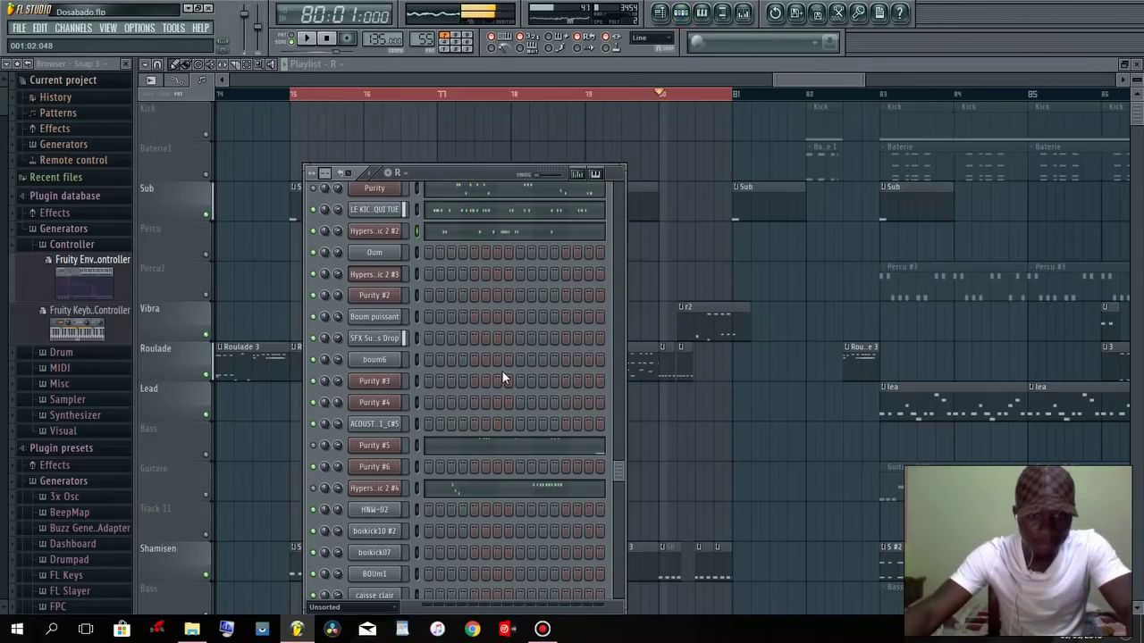
key(space)
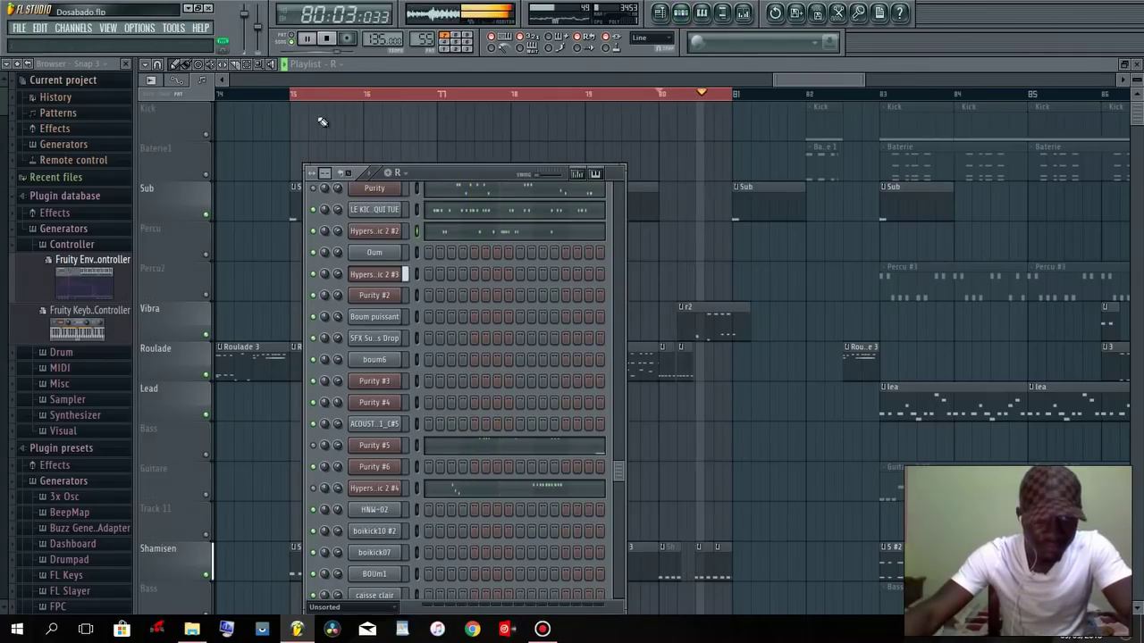
click(300, 98)
click(681, 12)
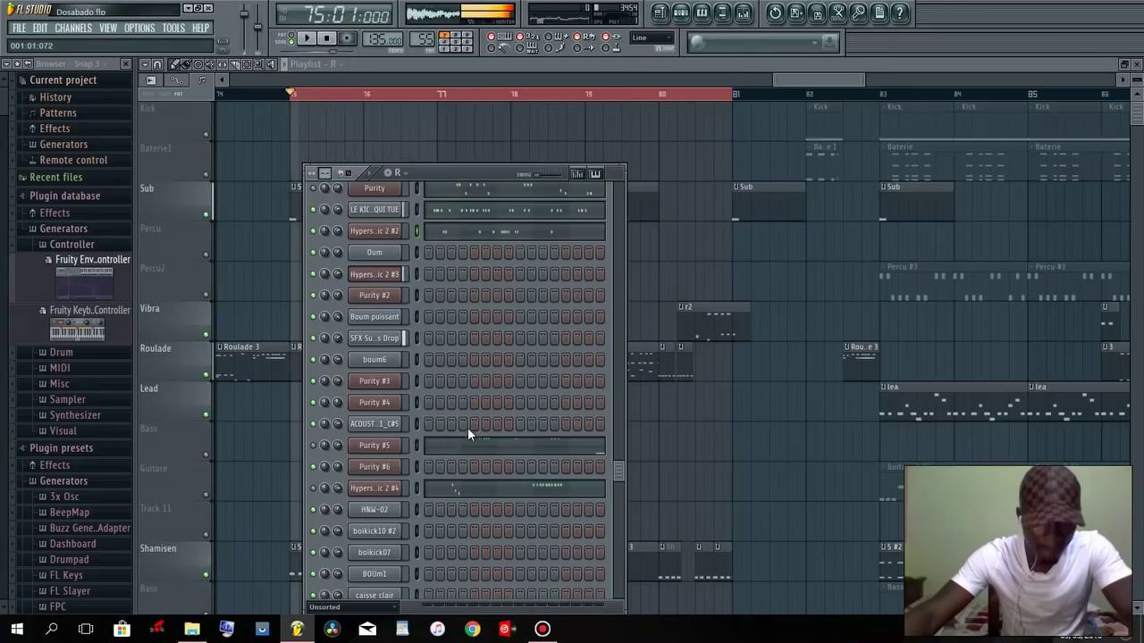
click(480, 491)
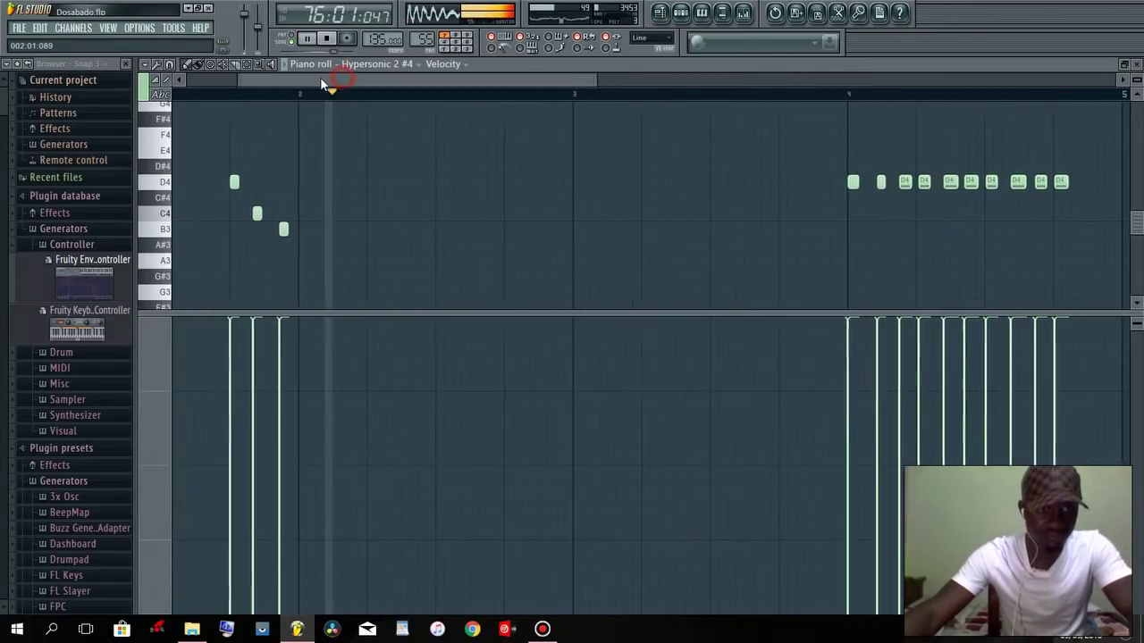
key(space)
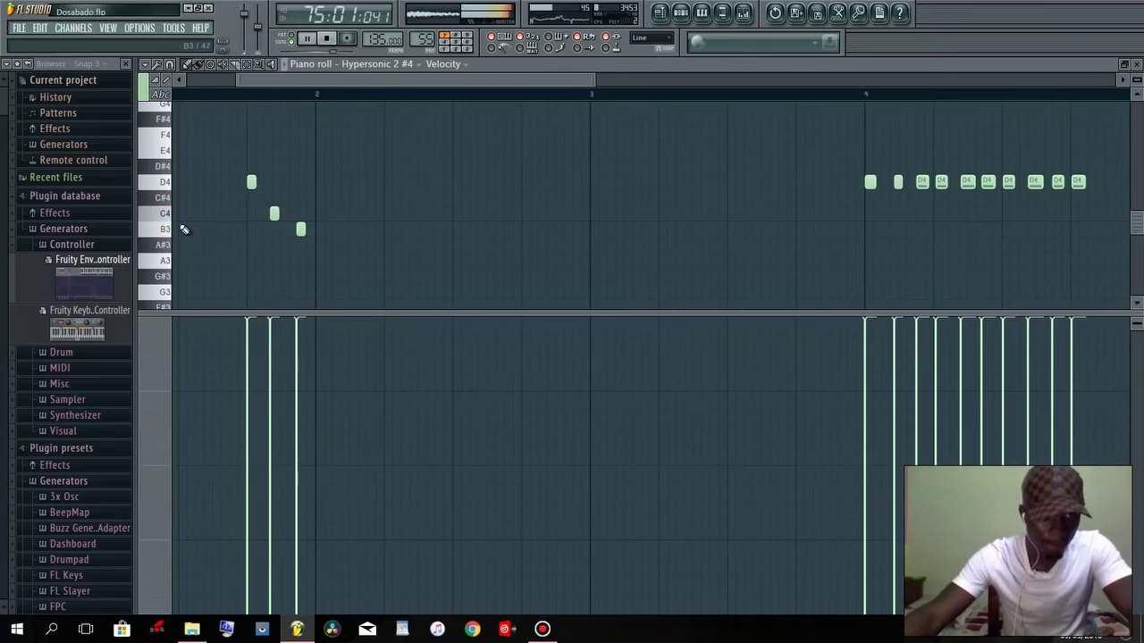
Zoom in on the Hypersonic 2 #4 notes in bar 4 and audition the D4 key.
drag(258, 82, 314, 86)
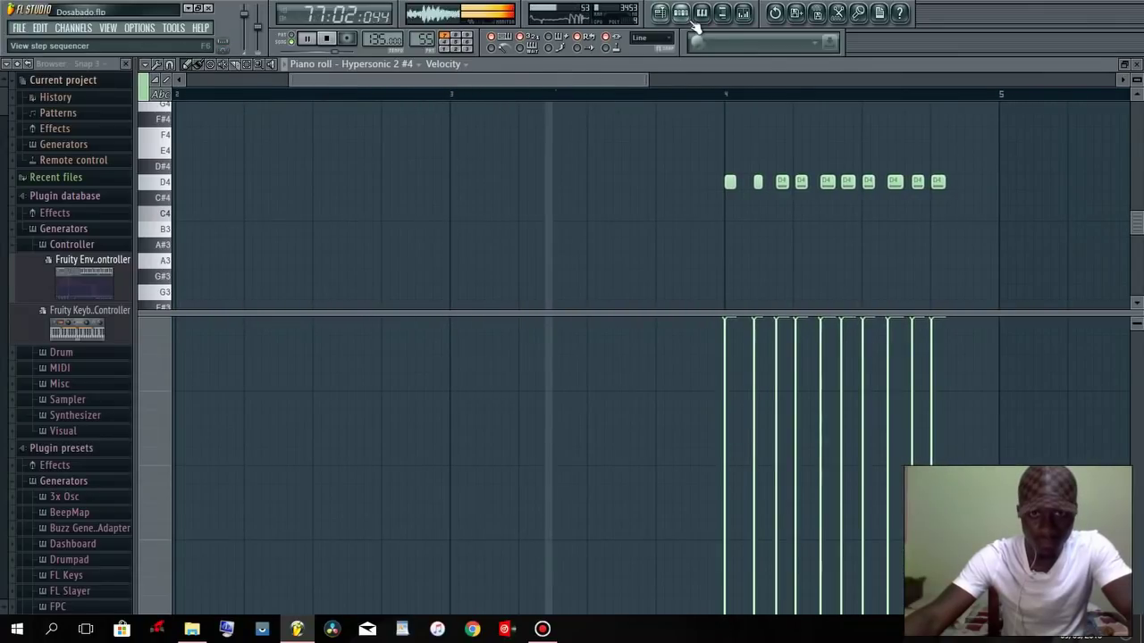
mouse_move(606, 80)
mouse_down()
mouse_move(771, 77)
mouse_move(621, 78)
mouse_up()
key(space)
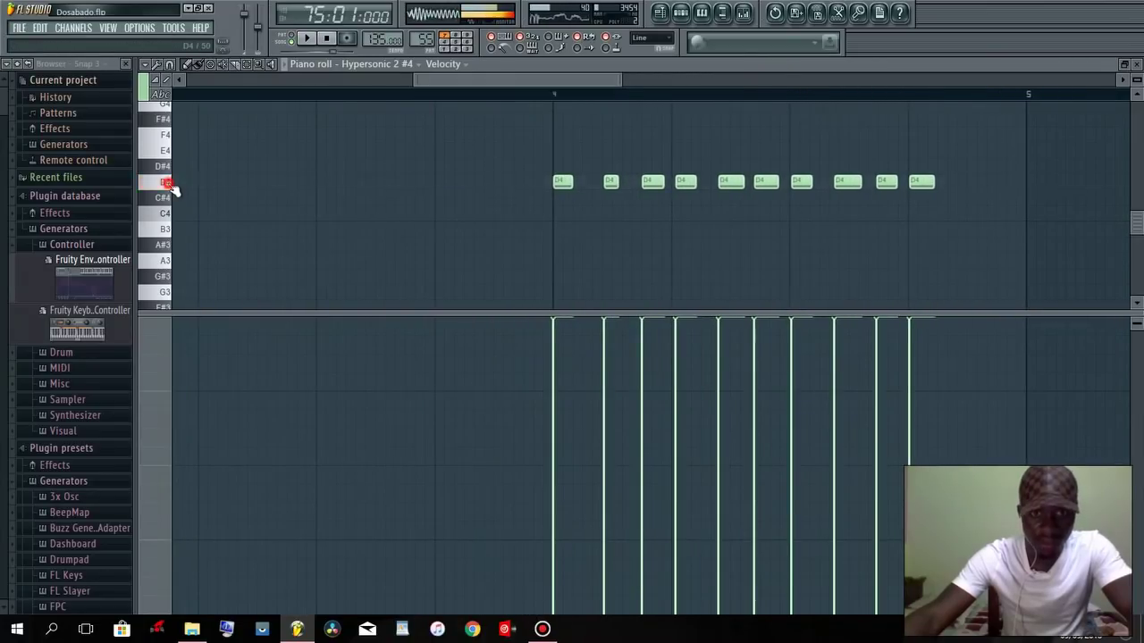
click(684, 16)
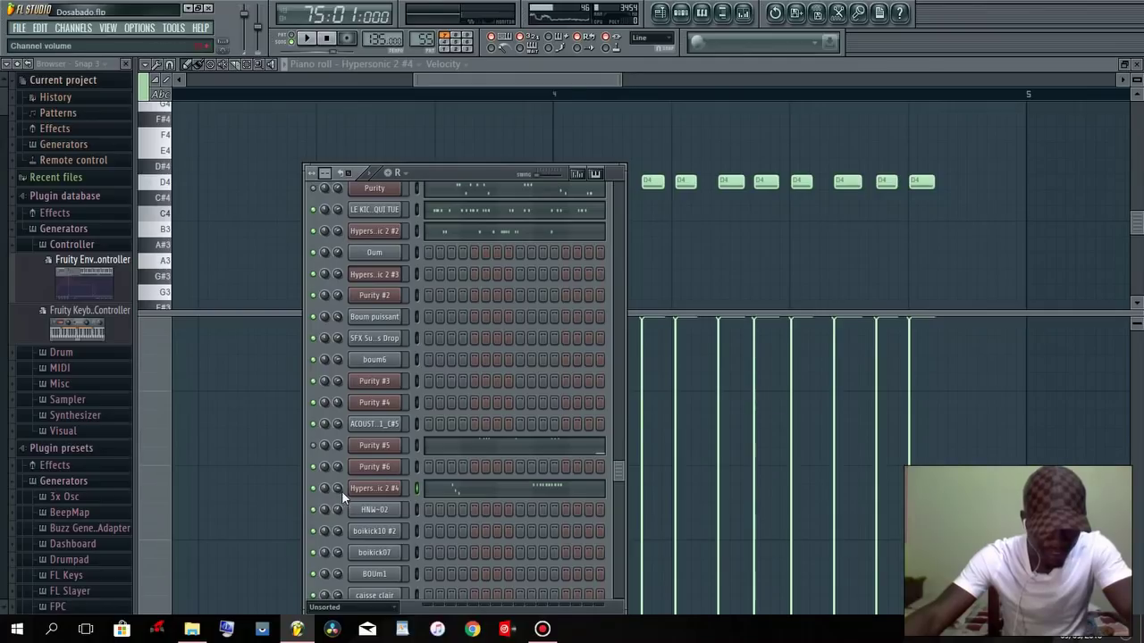
click(445, 81)
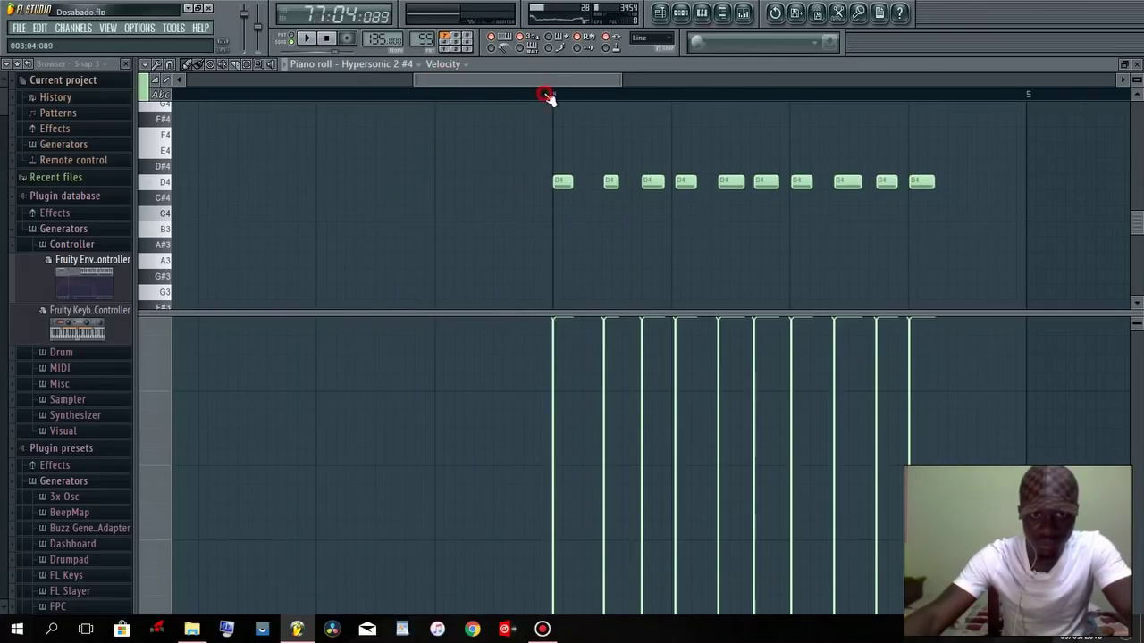
Listen to the song briefly in the playlist and open the R pattern's Purity #5 notes in the piano roll.
click(660, 13)
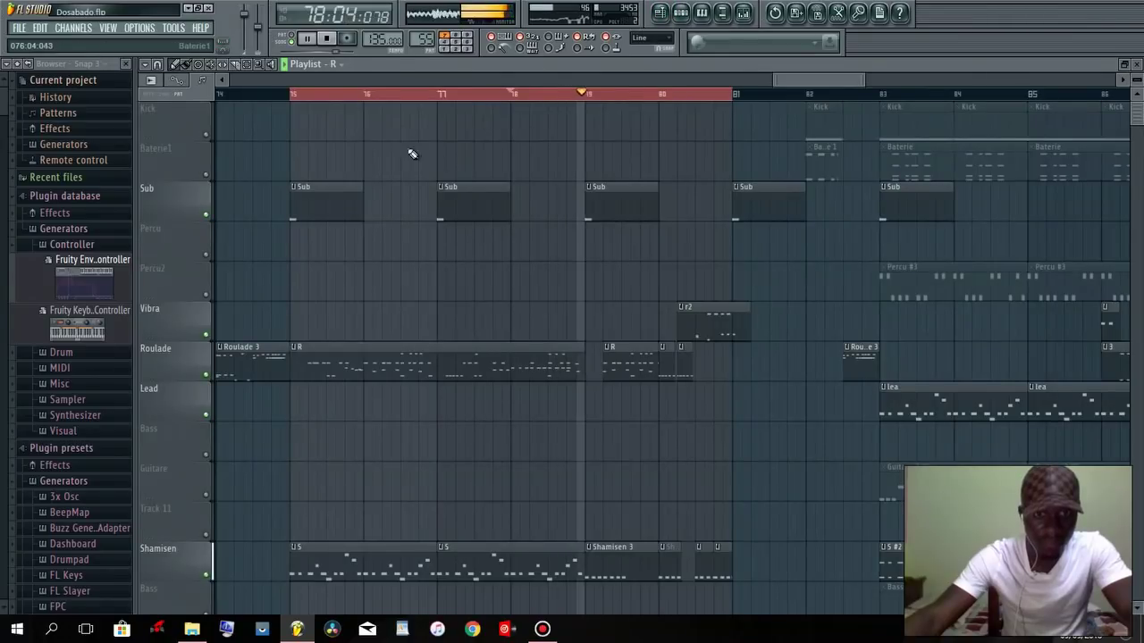
key(space)
key(F6)
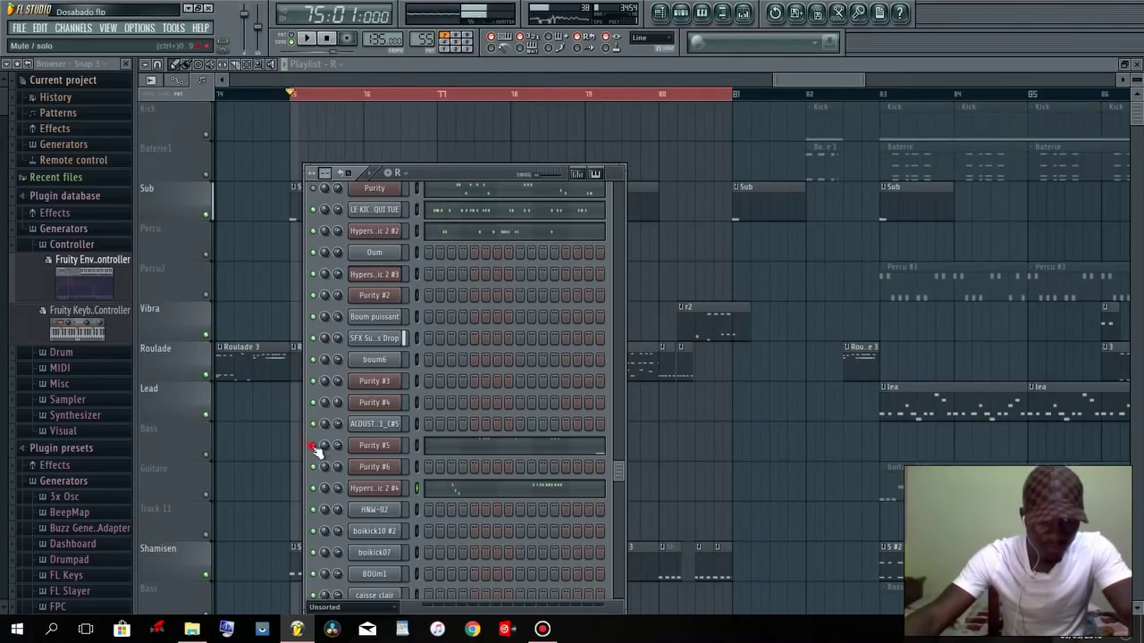
click(454, 452)
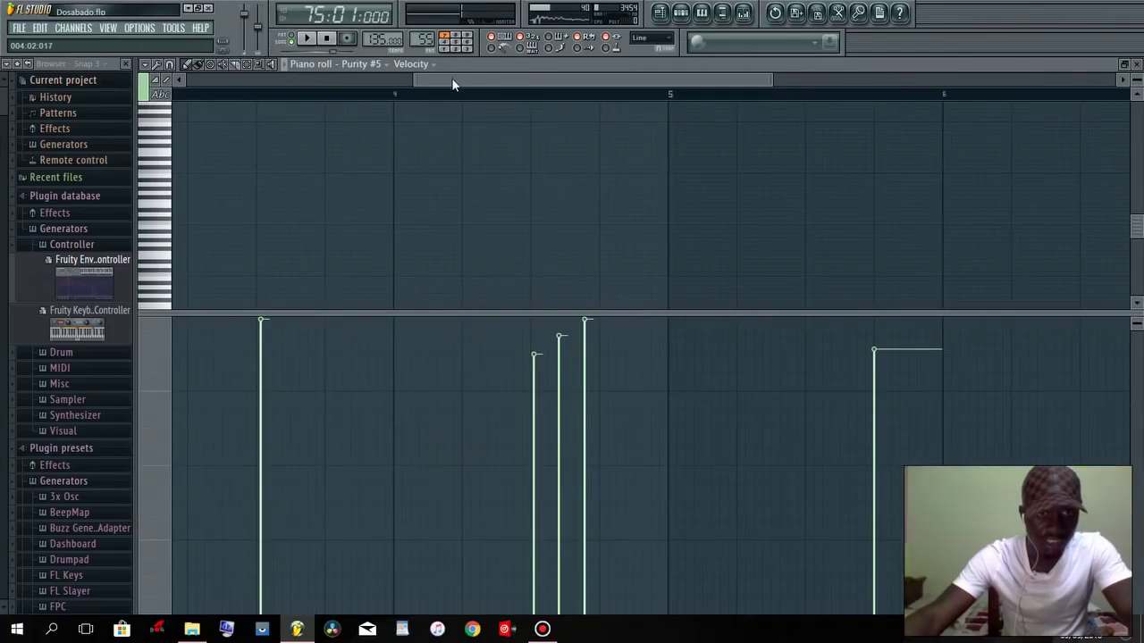
Play the loop from bar 75 and follow the Purity #5 notes between bars 2 and 5 in the piano roll.
drag(451, 77, 210, 89)
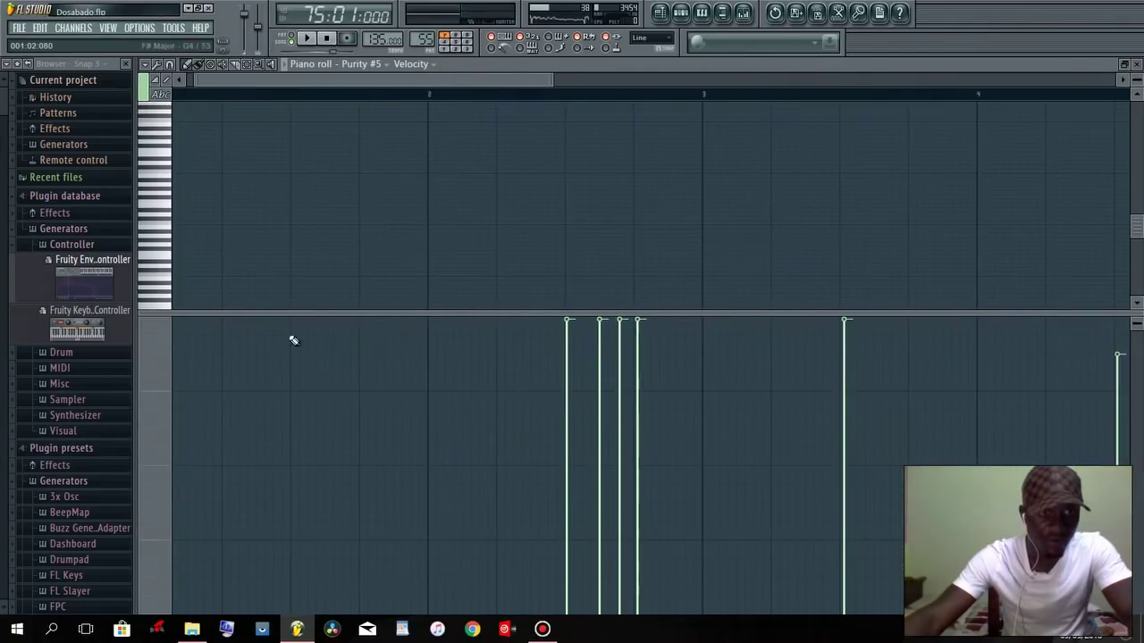
click(156, 94)
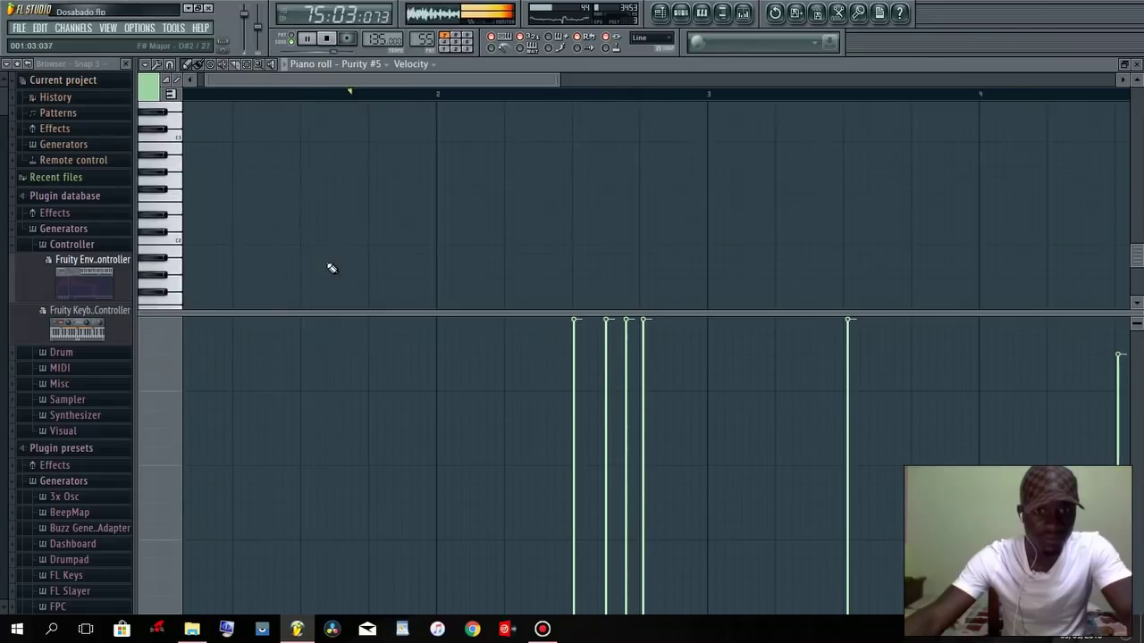
scroll(350, 268, up, 3)
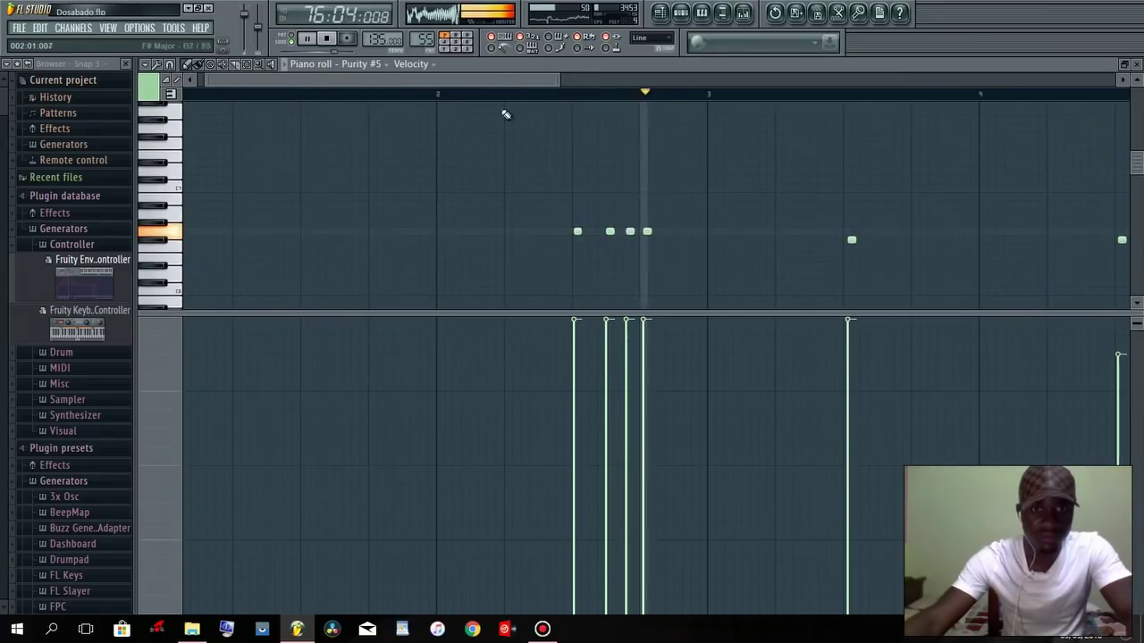
drag(511, 79, 608, 100)
key(space)
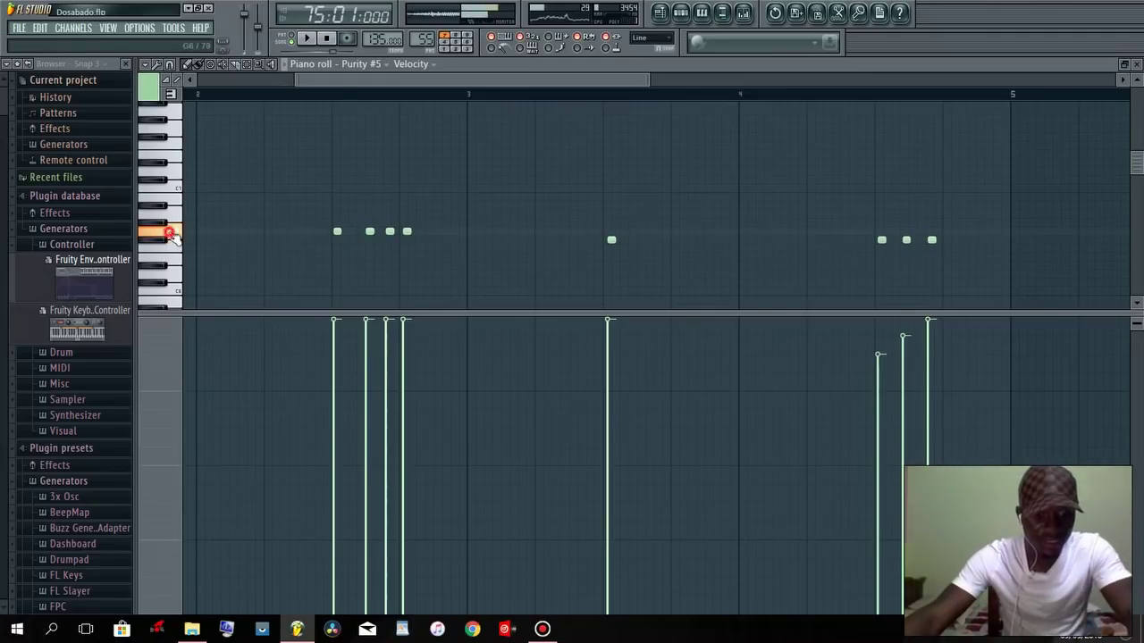
Open the Purity #5 instrument from the channel rack to view its Drum presets, and return to its notes.
click(681, 12)
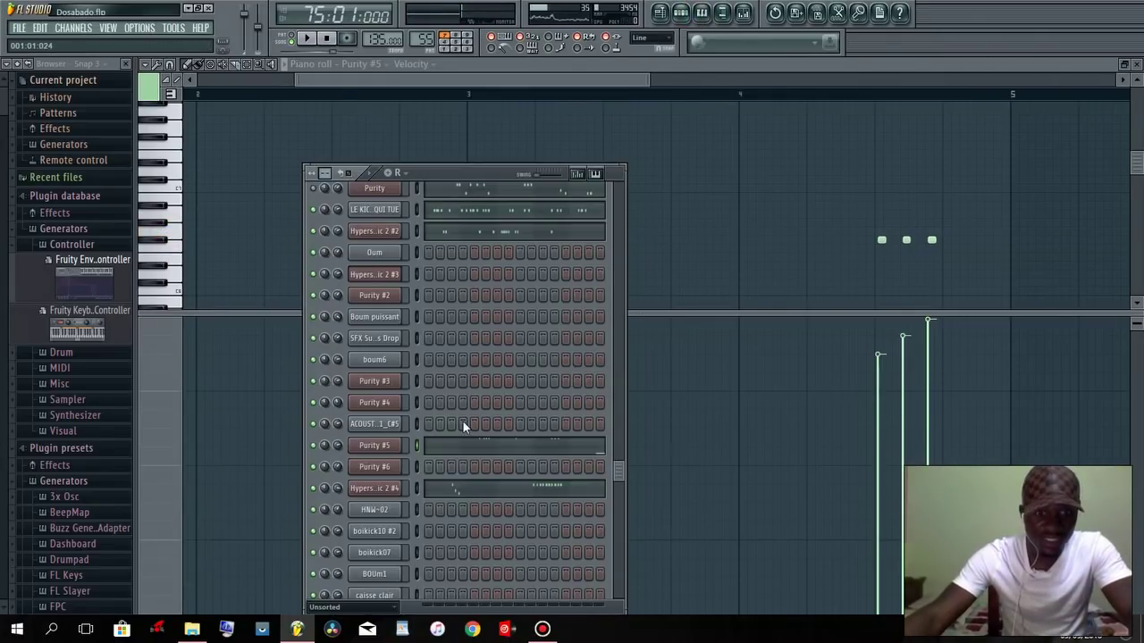
click(379, 446)
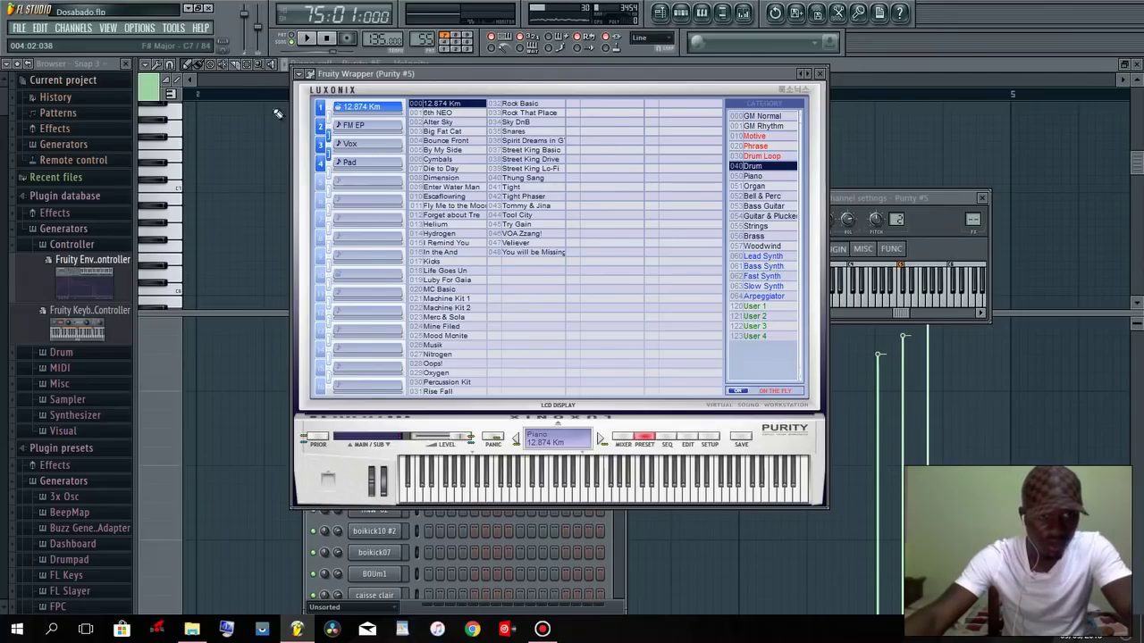
click(190, 79)
Play the loop again, following the Purity #5 notes through bars 3 to 5, and audition the F#6 key.
key(space)
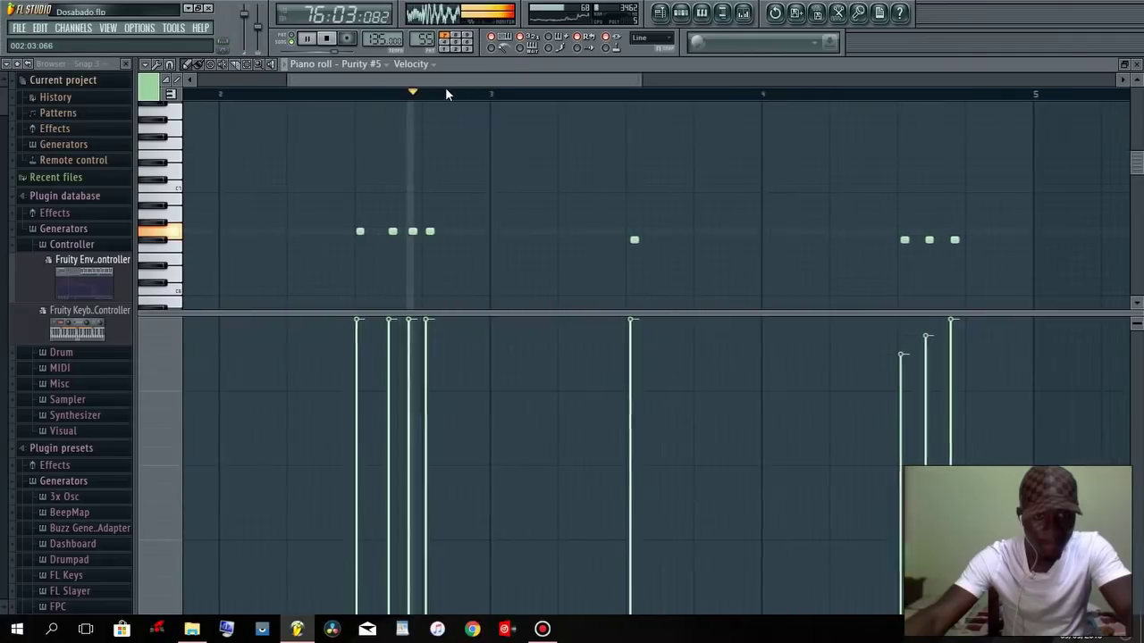
drag(445, 87, 540, 85)
key(space)
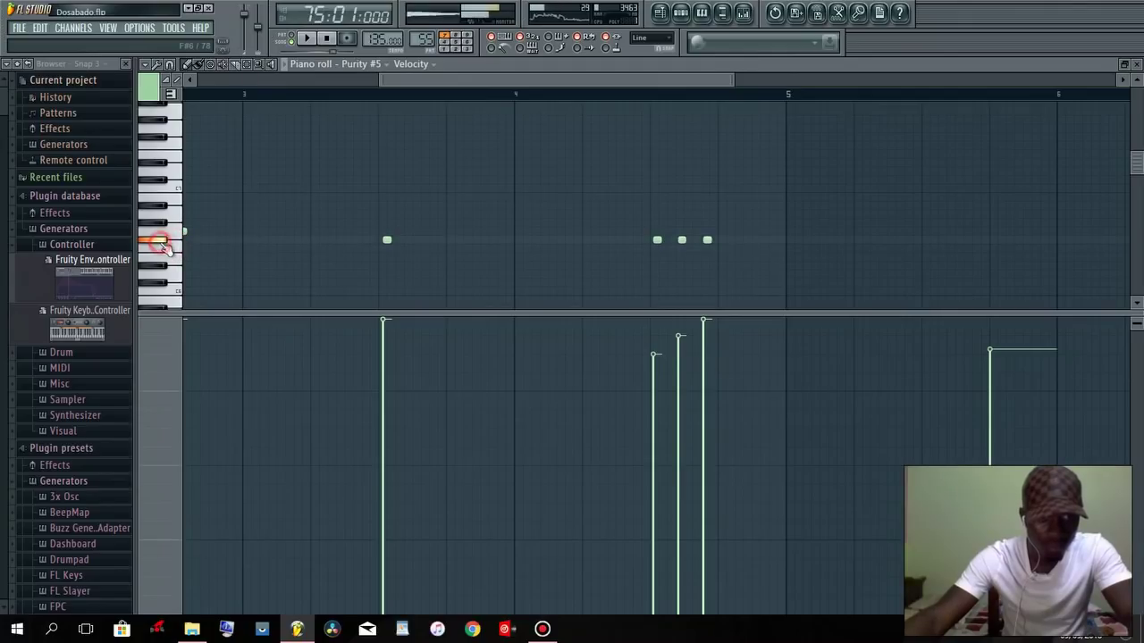
drag(734, 82, 645, 92)
key(space)
right_click(412, 241)
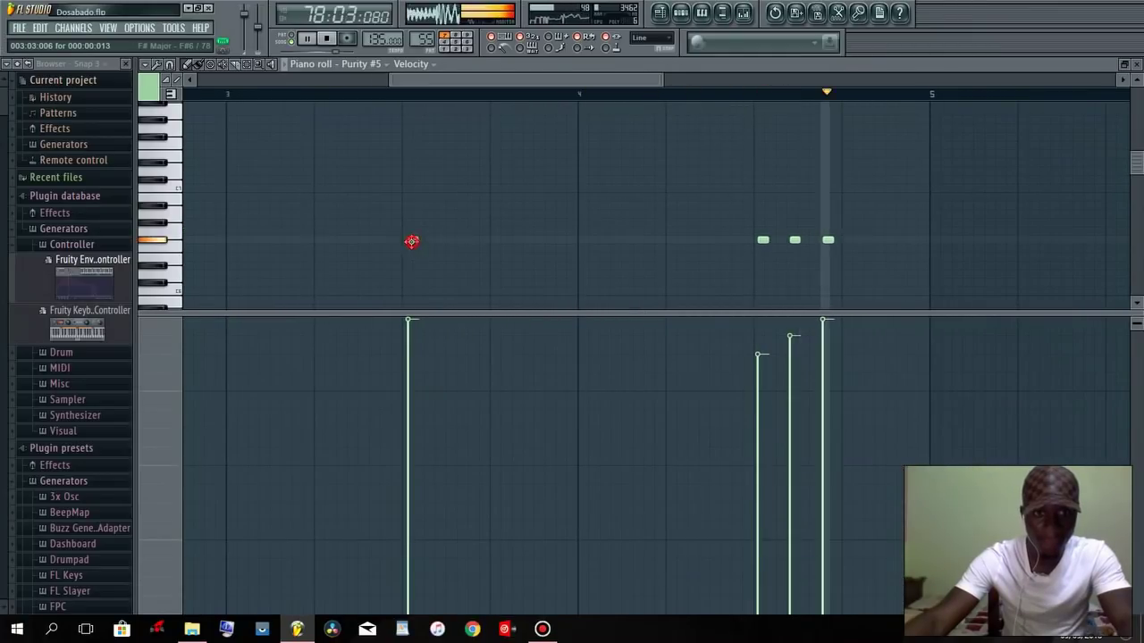
Listen to the loop in the playlist and bring up the R pattern's channel rack at the Purity channel.
click(662, 13)
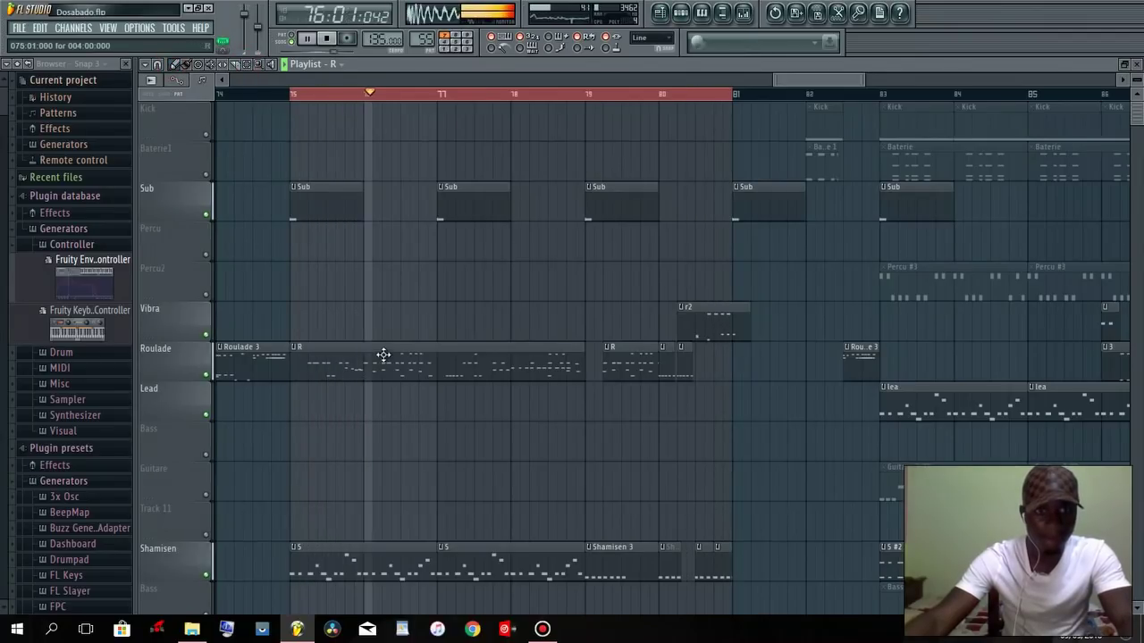
drag(383, 357, 393, 357)
click(680, 14)
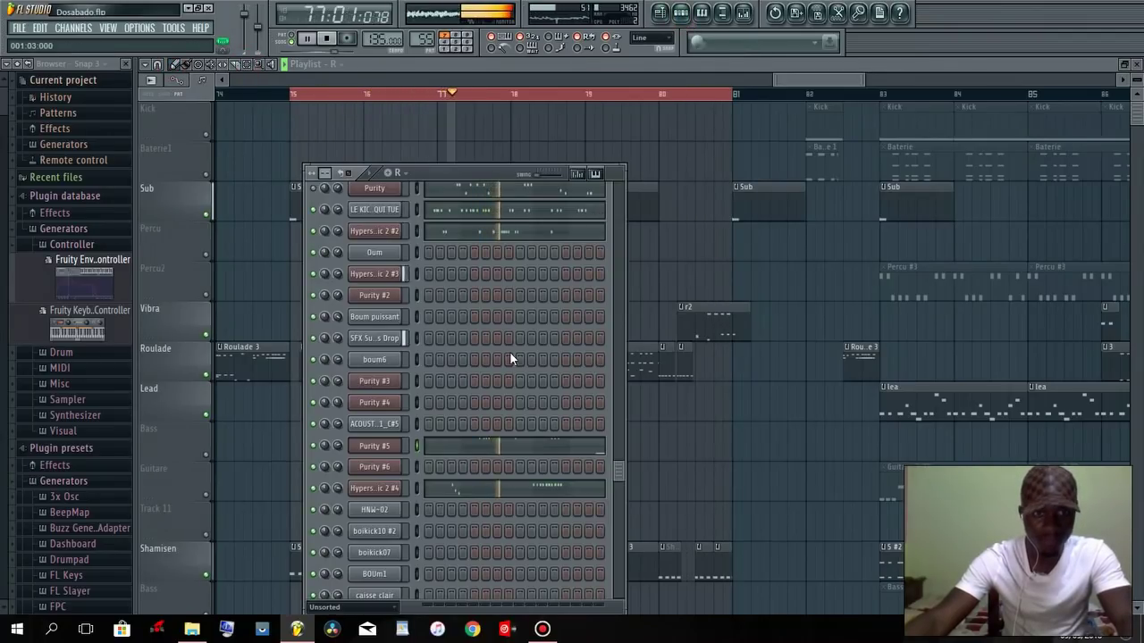
scroll(432, 354, up, 3)
key(space)
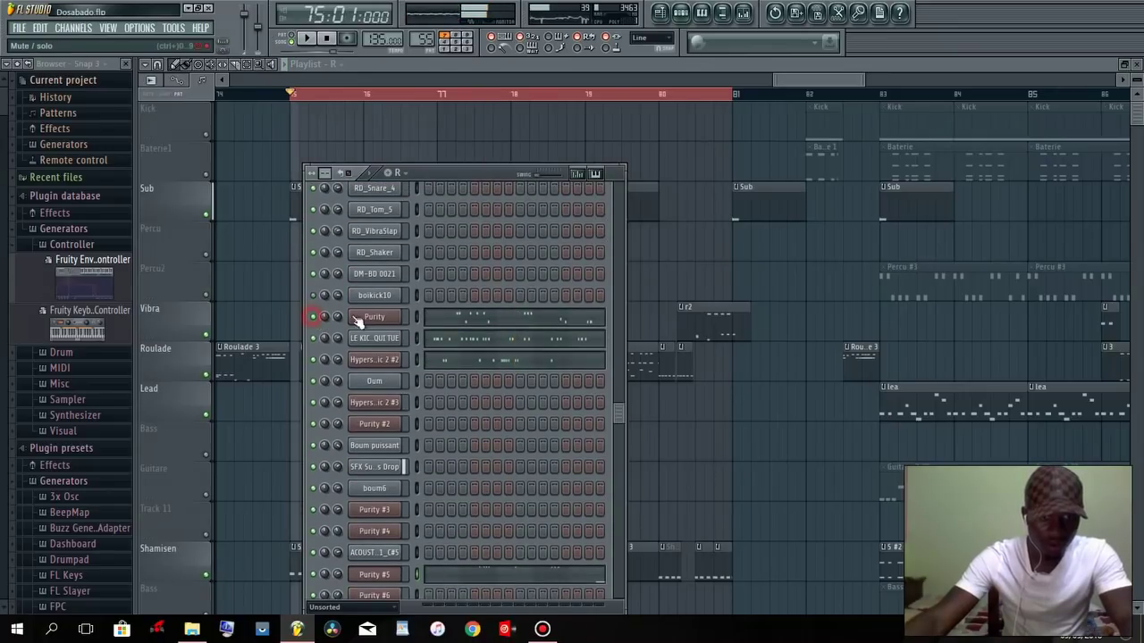
Open the Purity instrument to view its Snares drum preset, and close its window.
click(386, 319)
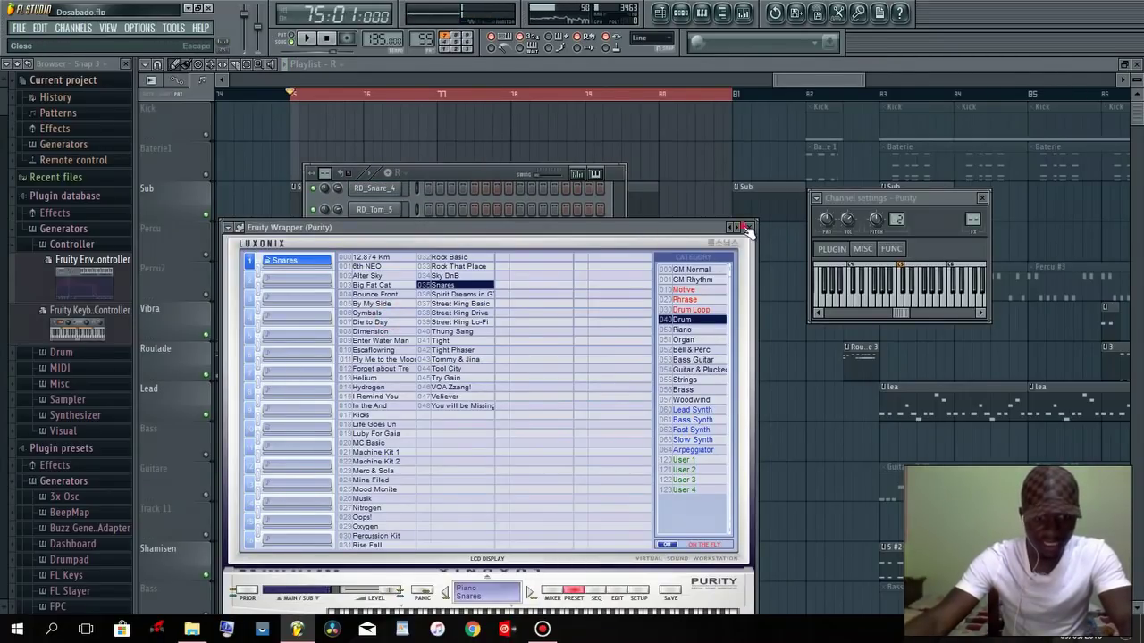
click(745, 227)
click(404, 319)
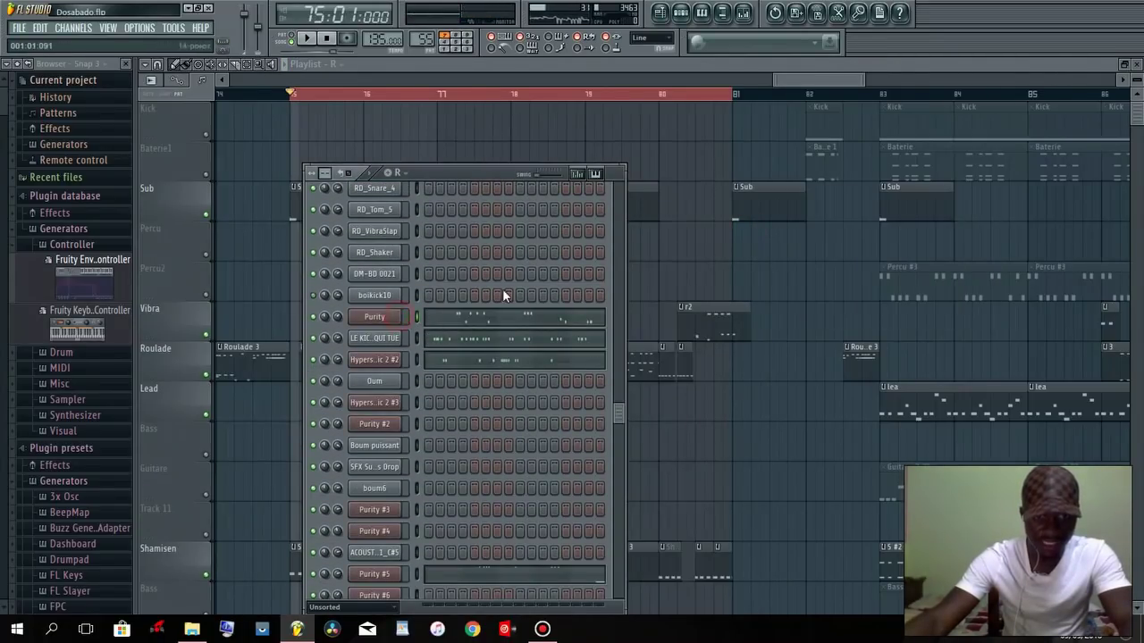
click(391, 320)
click(749, 228)
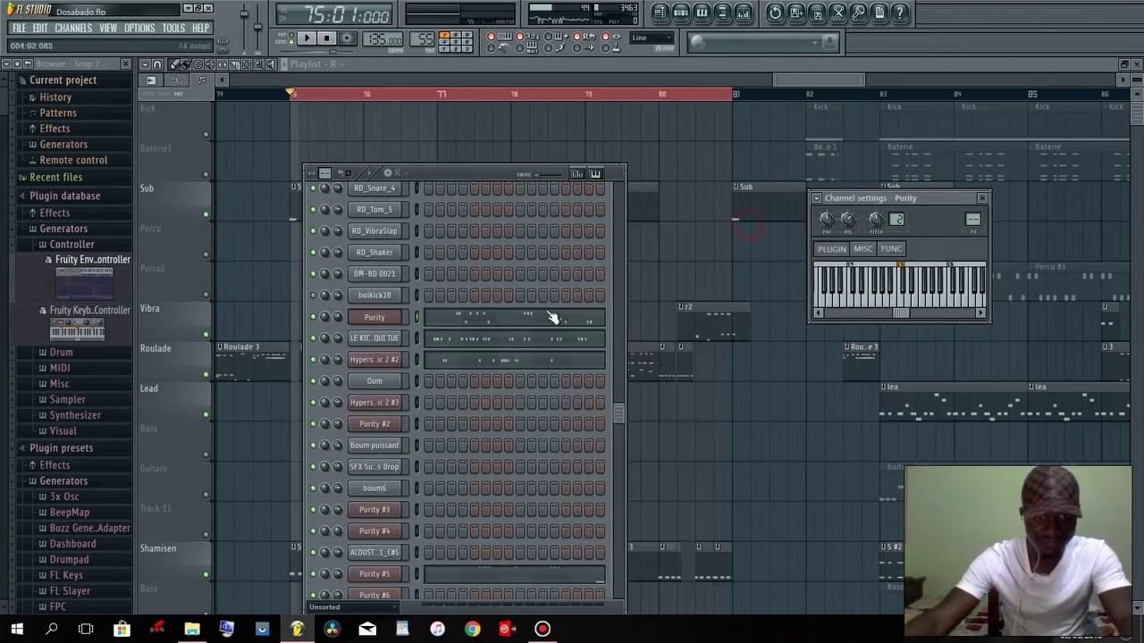
Open the R pattern's Purity notes in the piano roll and play the song loop while viewing bars 1 to 4.
click(485, 322)
drag(512, 82, 200, 88)
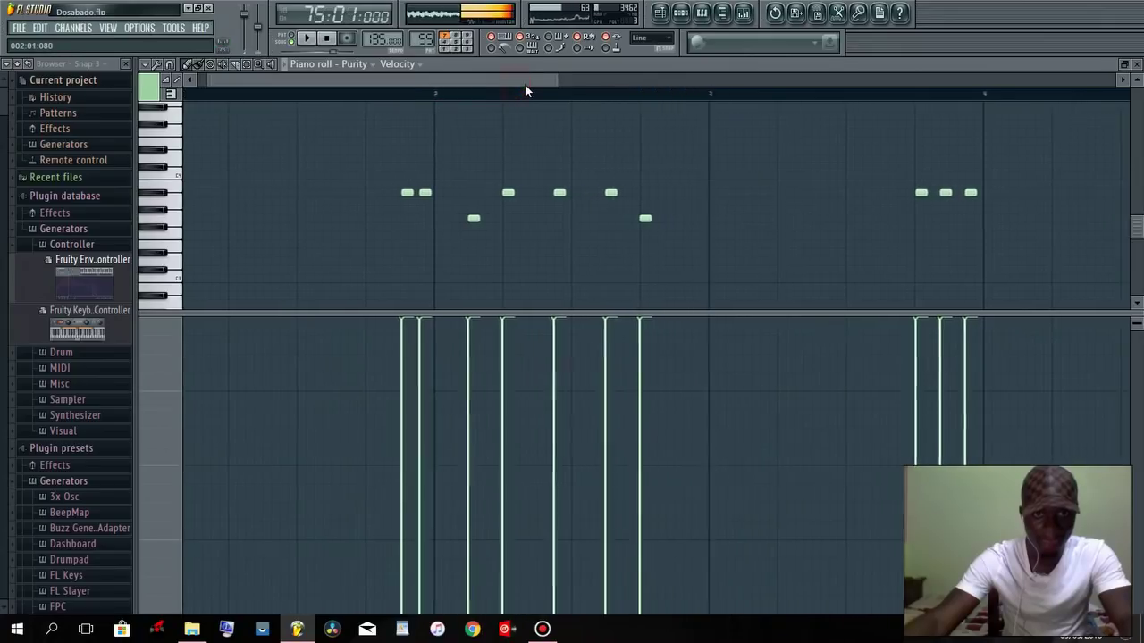
key(F5)
click(680, 13)
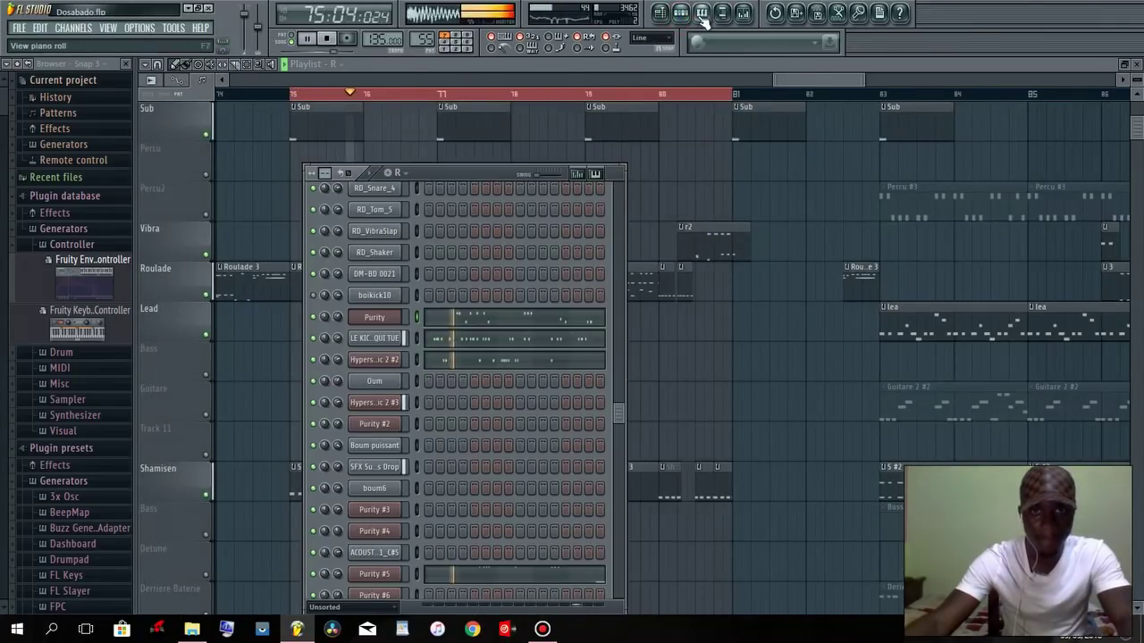
click(701, 12)
drag(505, 85, 363, 93)
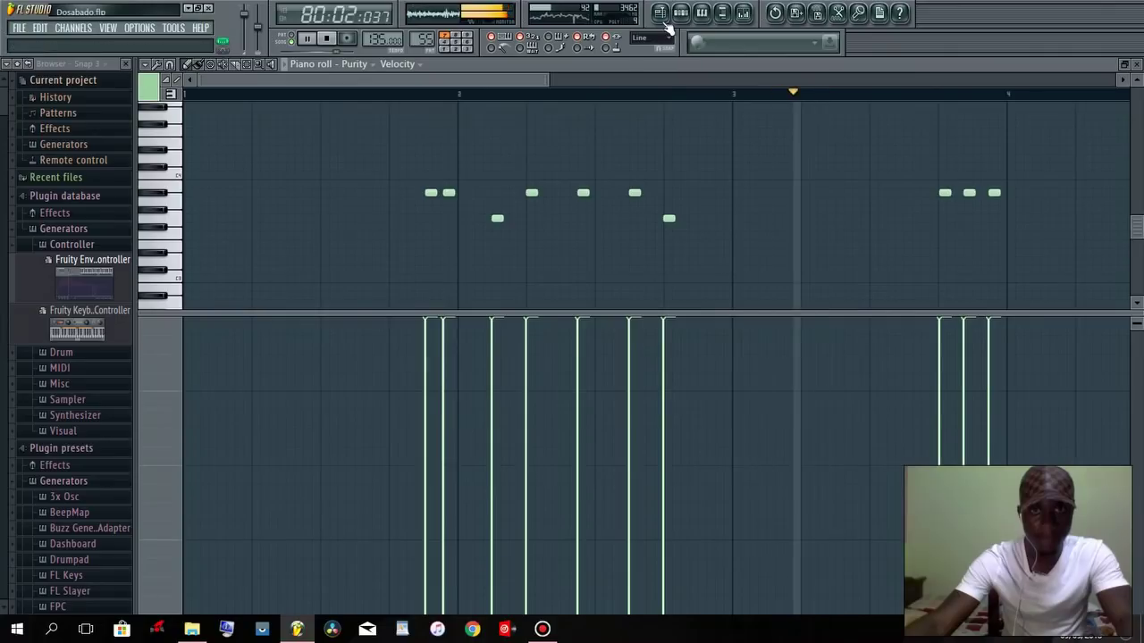
key(space)
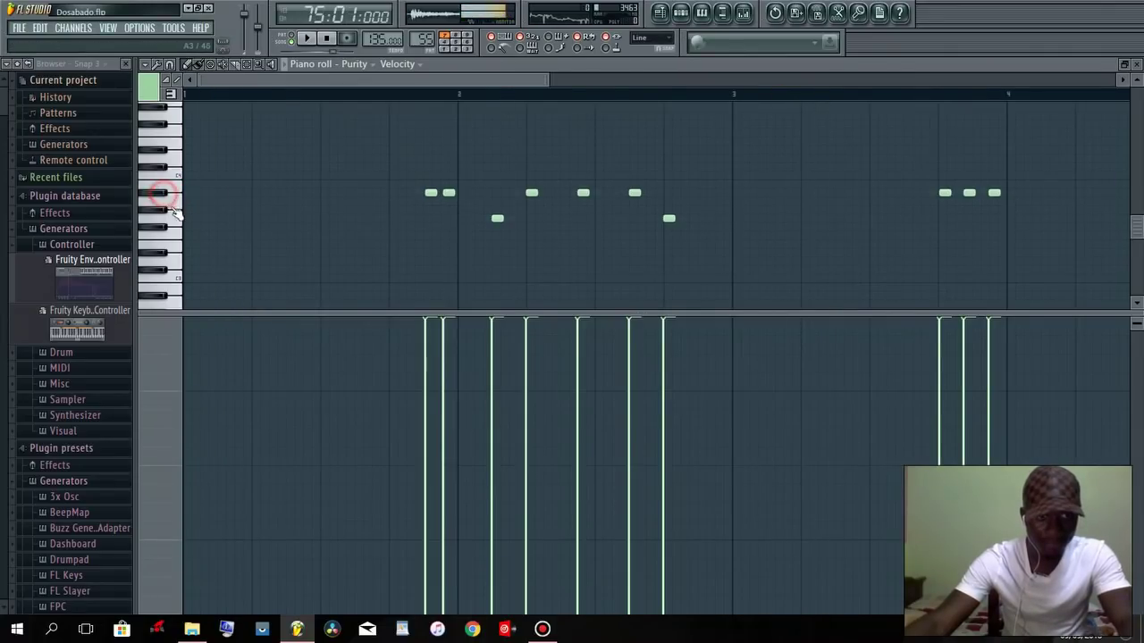
Restart the loop and follow the Purity notes through the later bars of the pattern.
key(space)
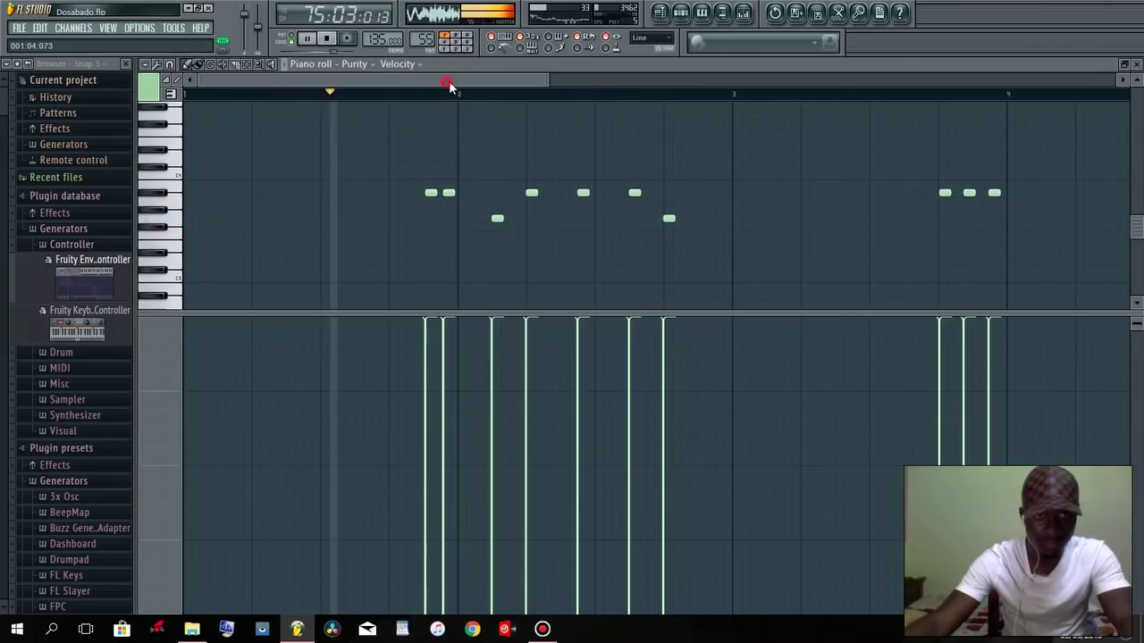
drag(448, 80, 479, 80)
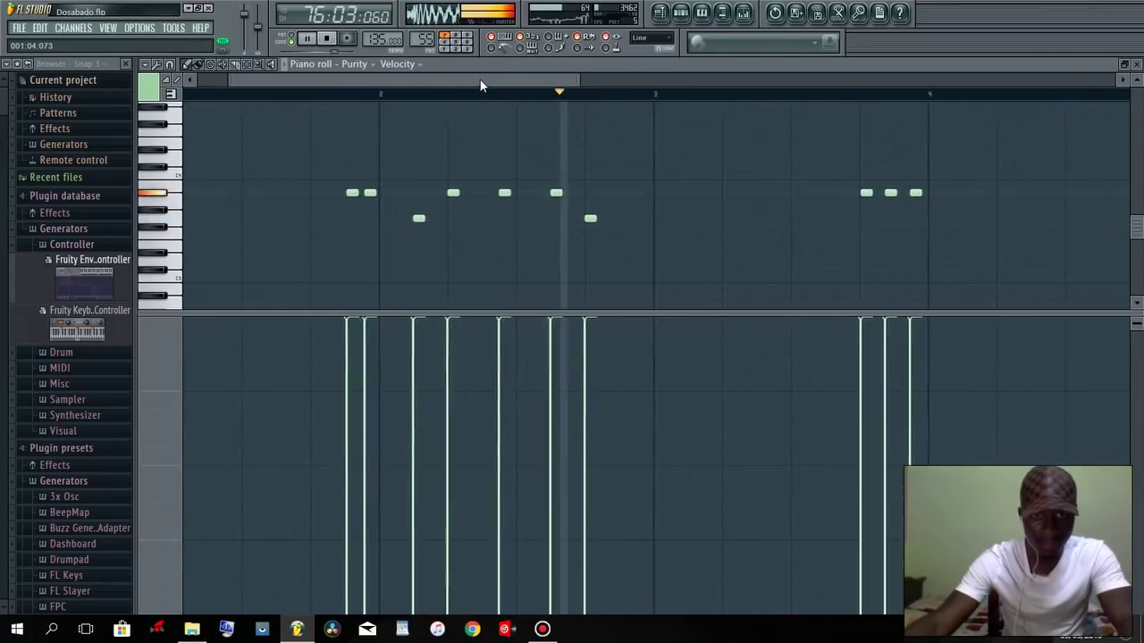
drag(557, 78, 630, 80)
Return to the playlist and clear the time selection from bar 75 to bar 81.
click(663, 15)
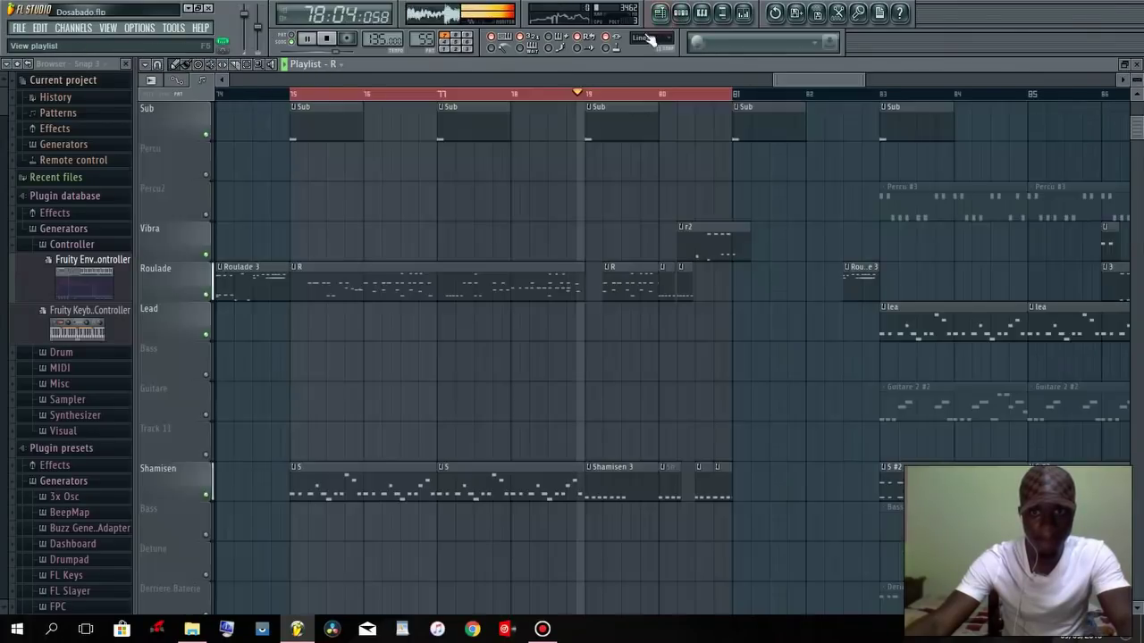
drag(802, 82, 813, 80)
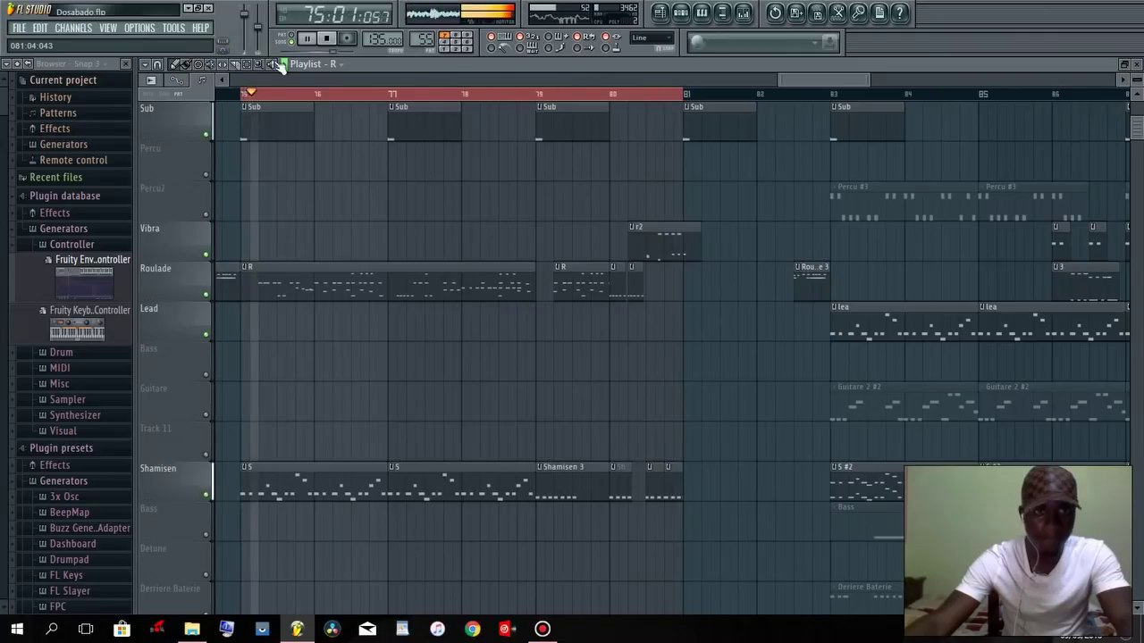
click(293, 93)
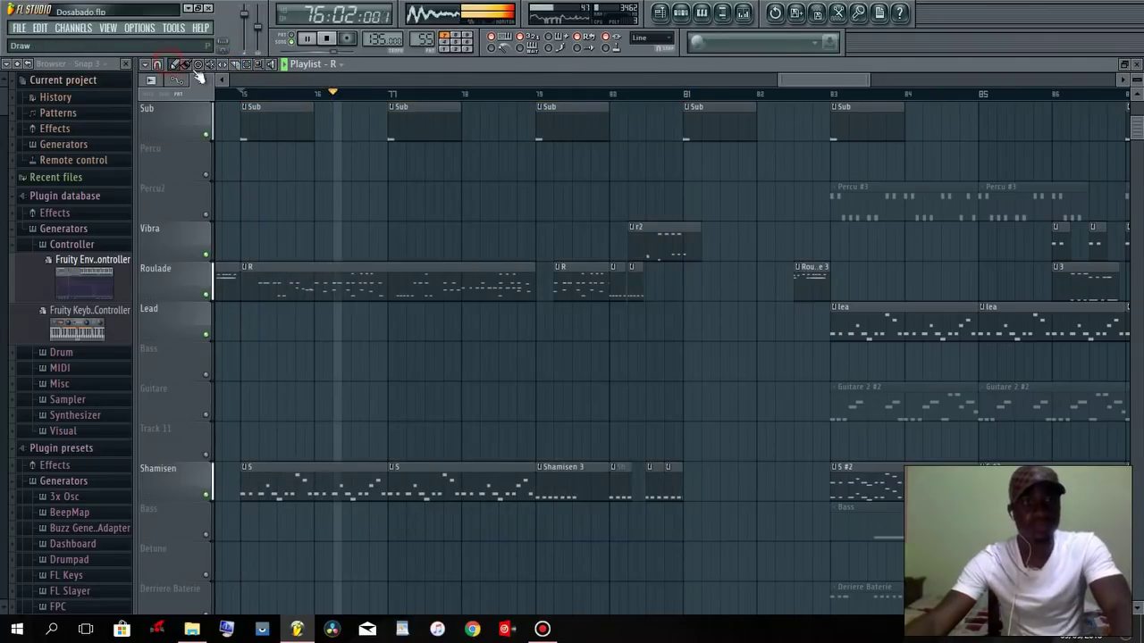
Listen on past bar 80 while looking over the Sub, Vibra, Roulade and Shamisen clips.
scroll(777, 197, left, 2)
scroll(776, 197, up, 2)
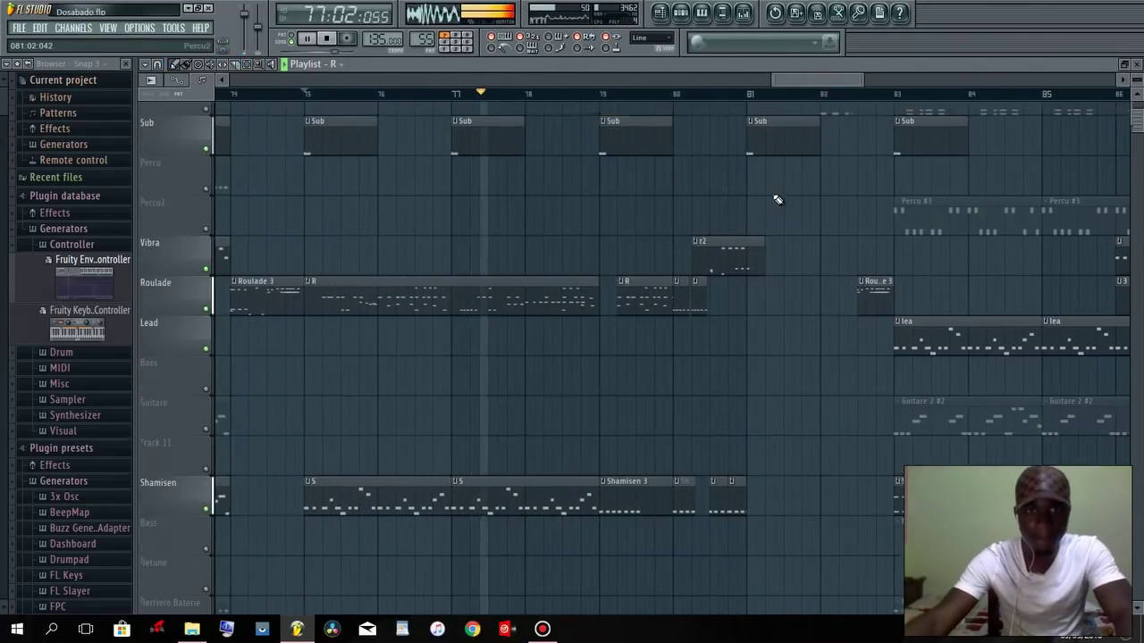
scroll(730, 219, down, 3)
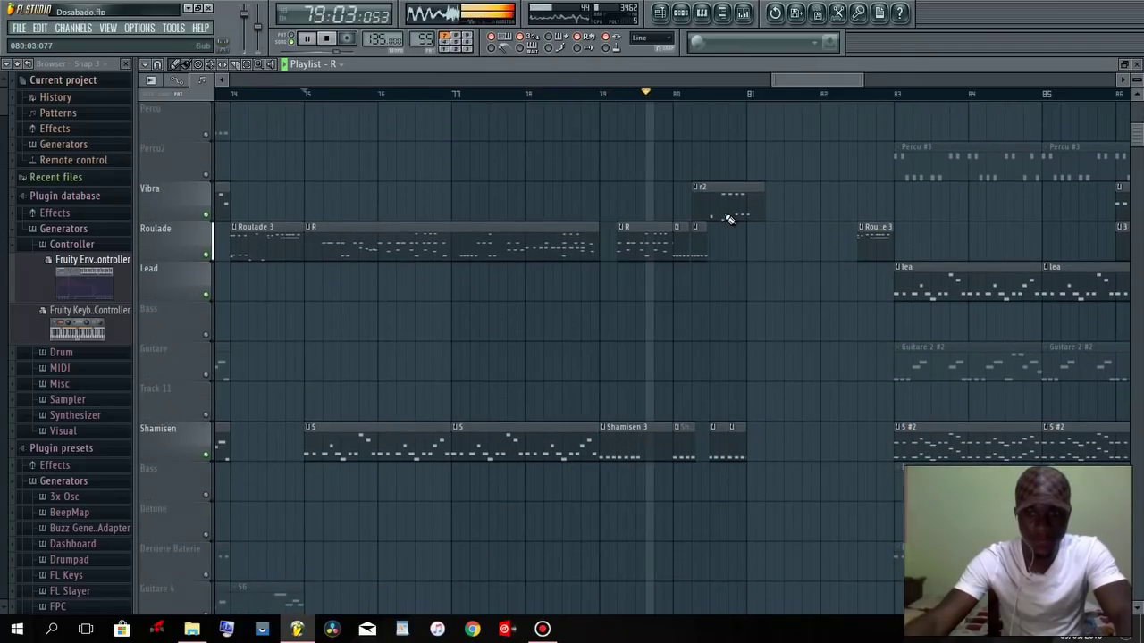
scroll(799, 79, right, 4)
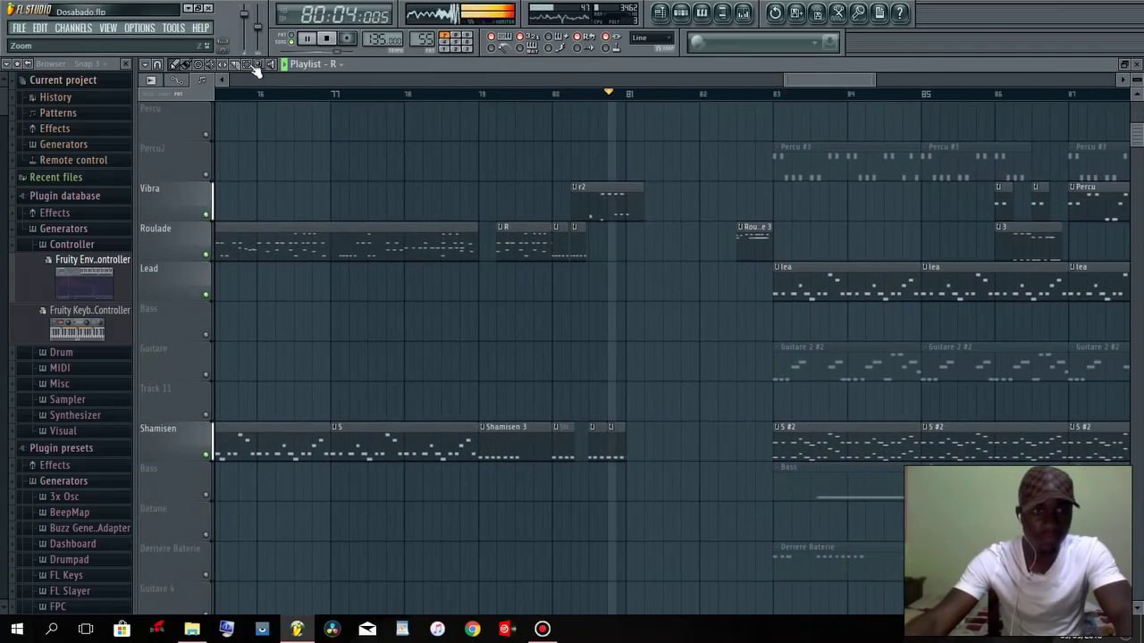
scroll(345, 236, up, 2)
Unmute the Percu2, Percu, Baterie1 and all remaining playlist tracks, and stop playback.
click(207, 254)
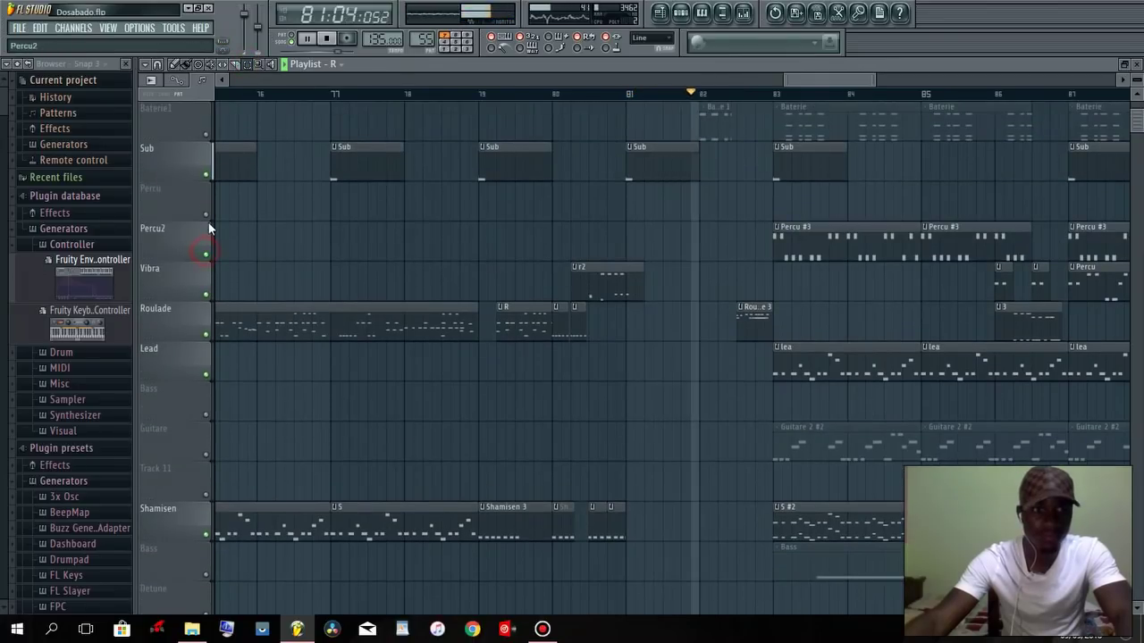
click(207, 215)
click(206, 134)
scroll(388, 352, down, 3)
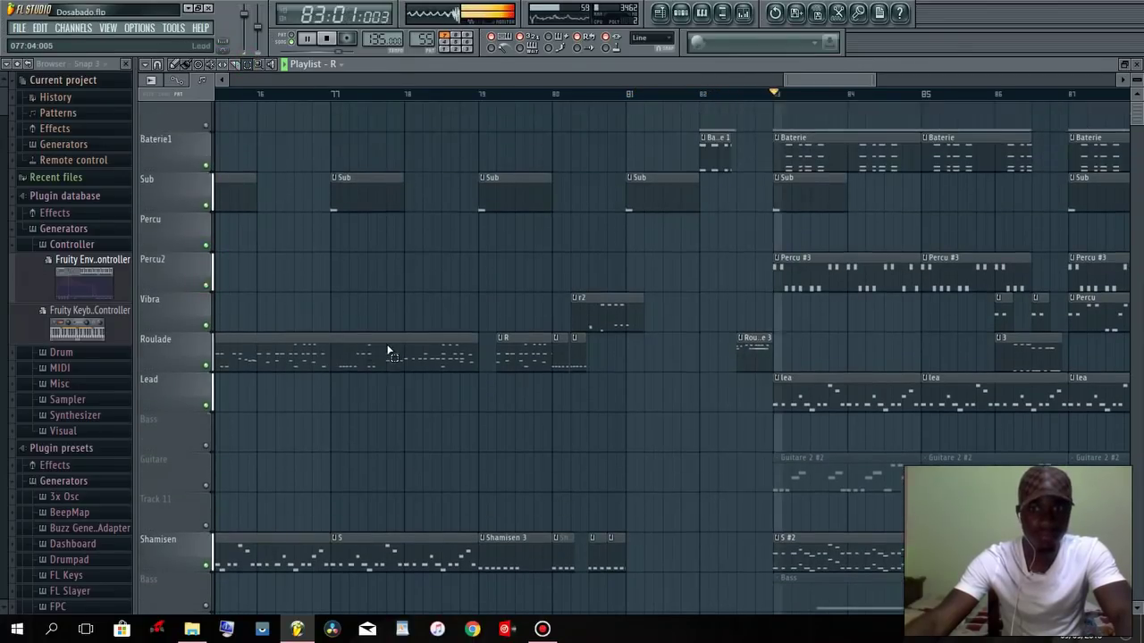
key(space)
right_click(206, 375)
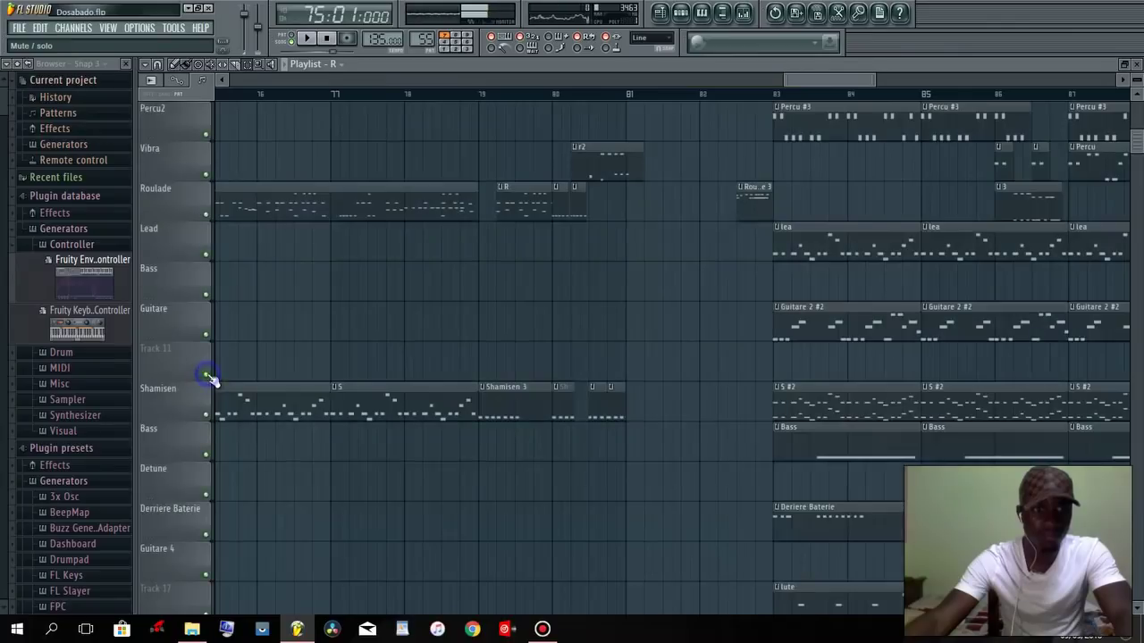
Play the song with all tracks unmuted from shortly before the section at bar 83.
scroll(449, 359, down, 1)
drag(845, 84, 830, 84)
key(space)
click(743, 93)
key(space)
Listen to the full section from bar 83 while looking over its tracks, stop playback and select the S #2 pattern.
scroll(743, 93, down, 3)
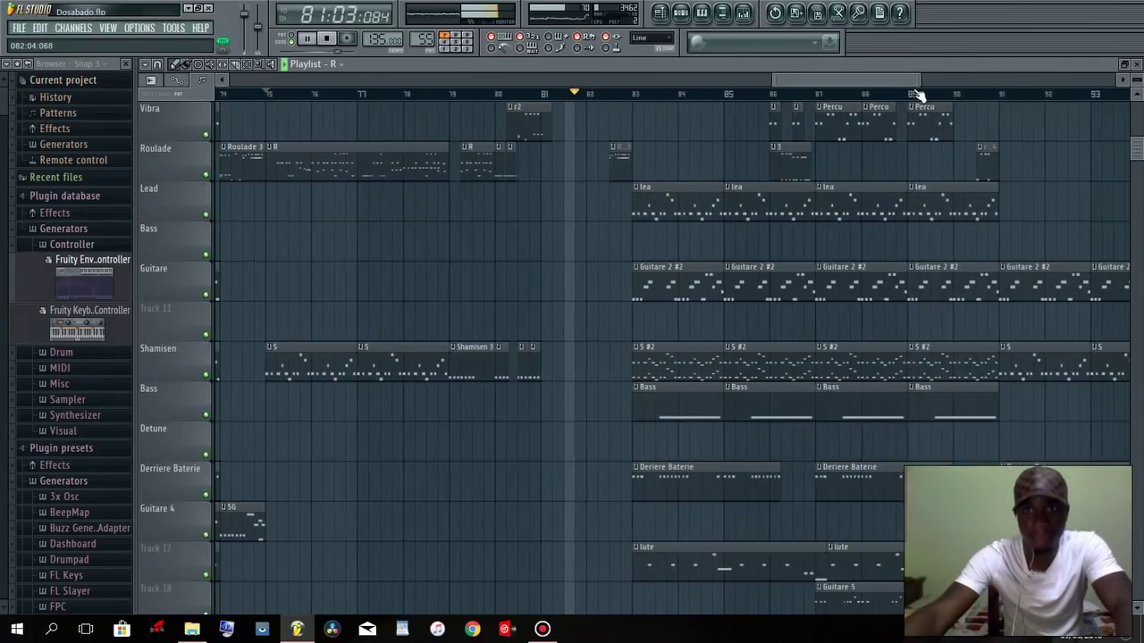
drag(894, 80, 921, 79)
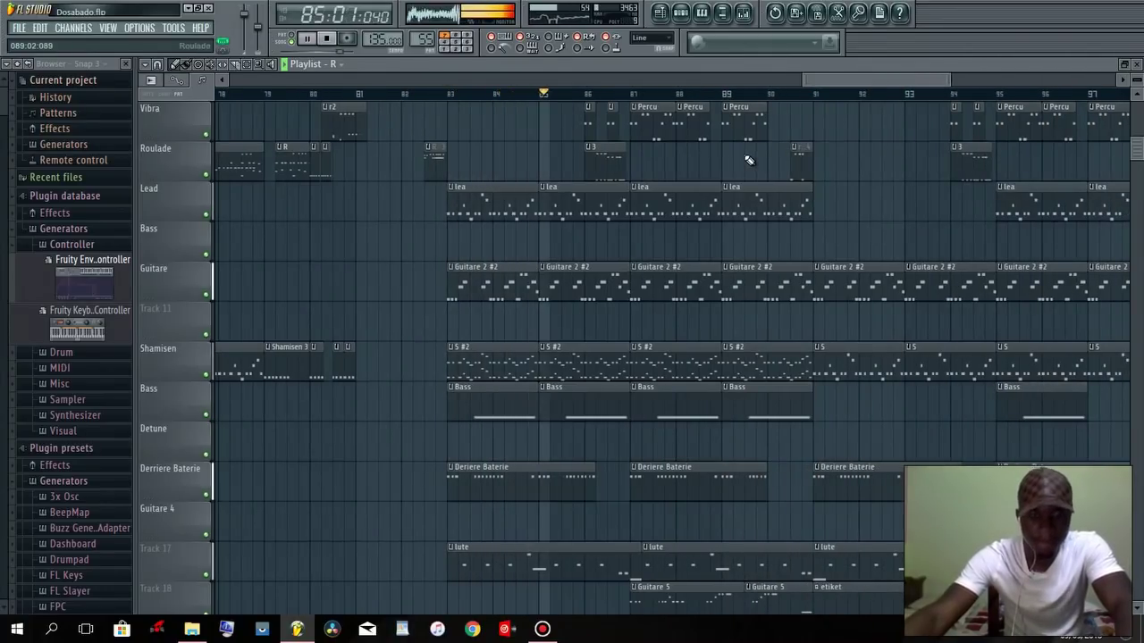
scroll(735, 171, down, 2)
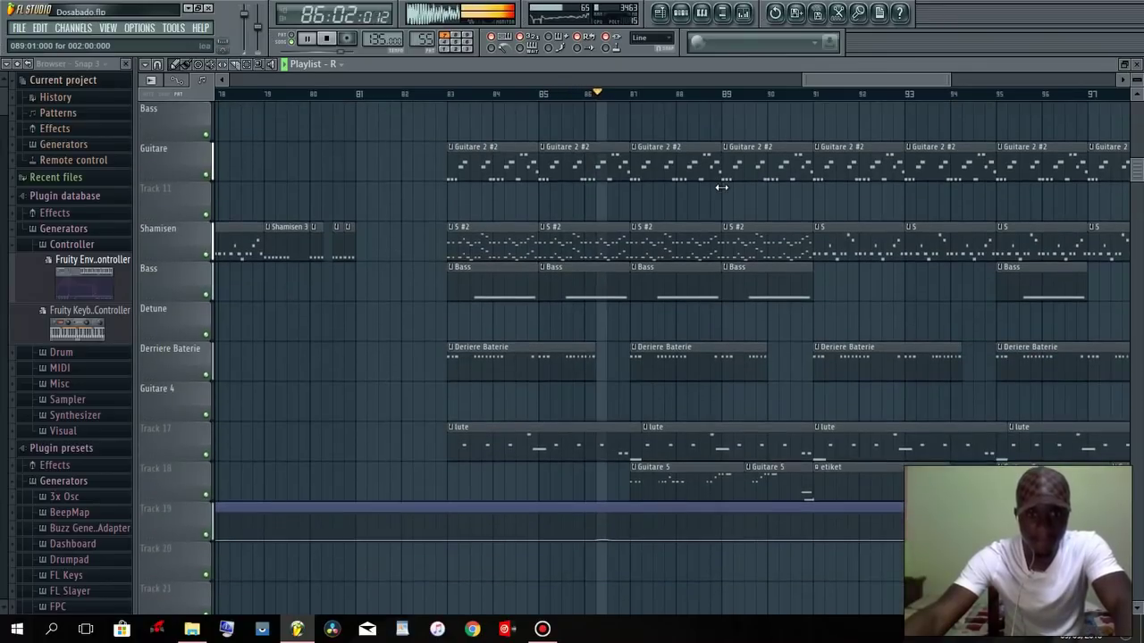
key(space)
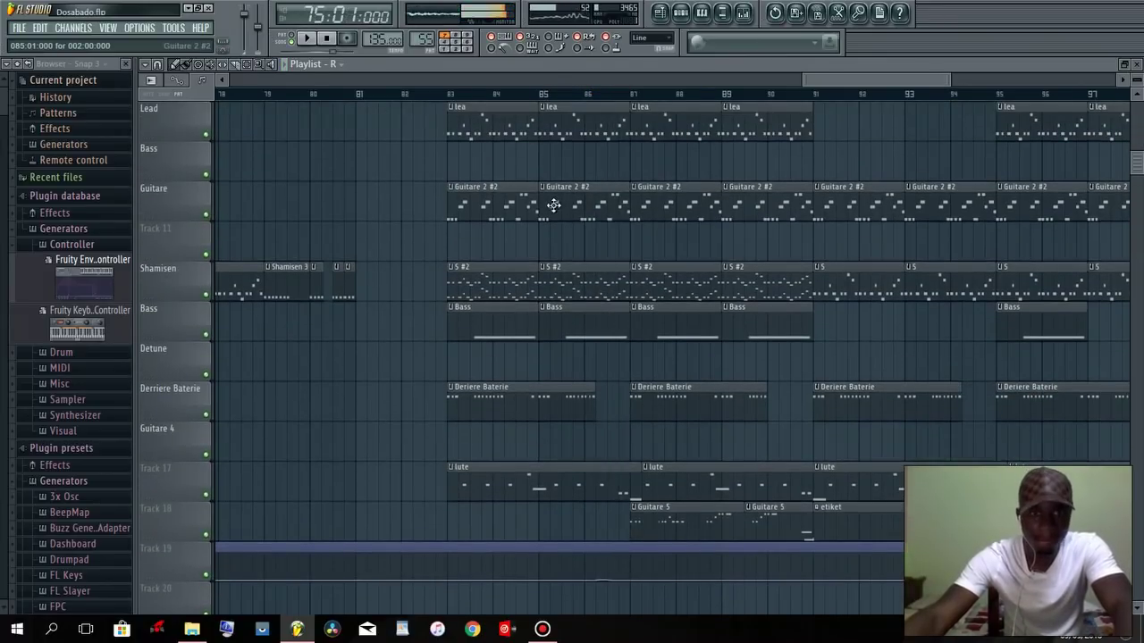
scroll(547, 243, down, 2)
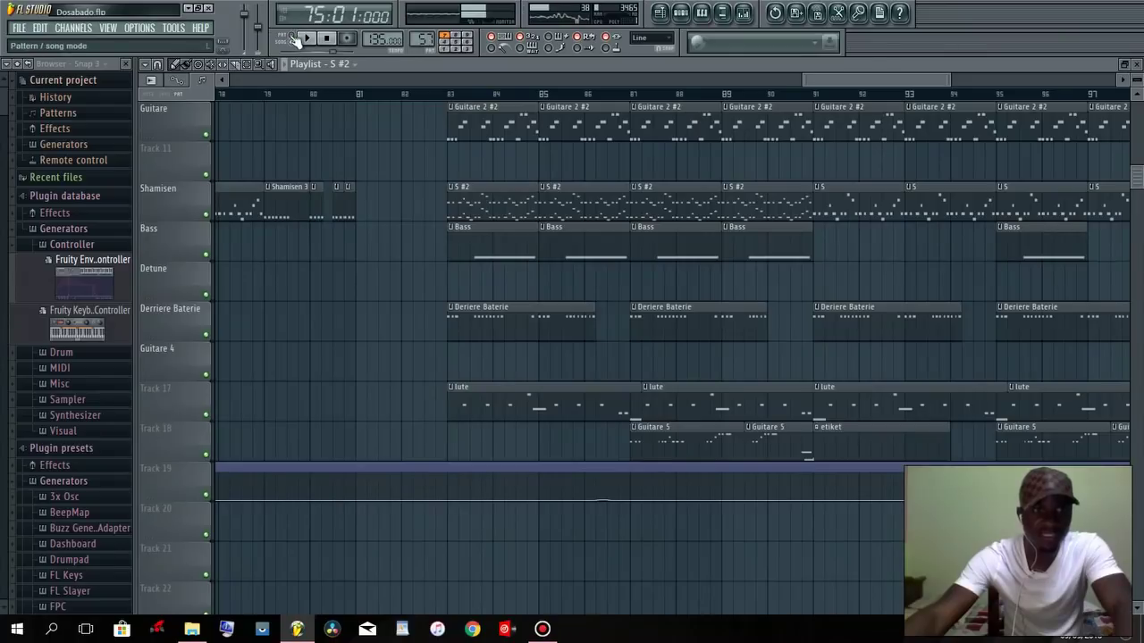
Play the S #2 pattern on its own while viewing its Hypersonic 2 #3 notes in the piano roll, and stop playback.
click(303, 41)
click(701, 13)
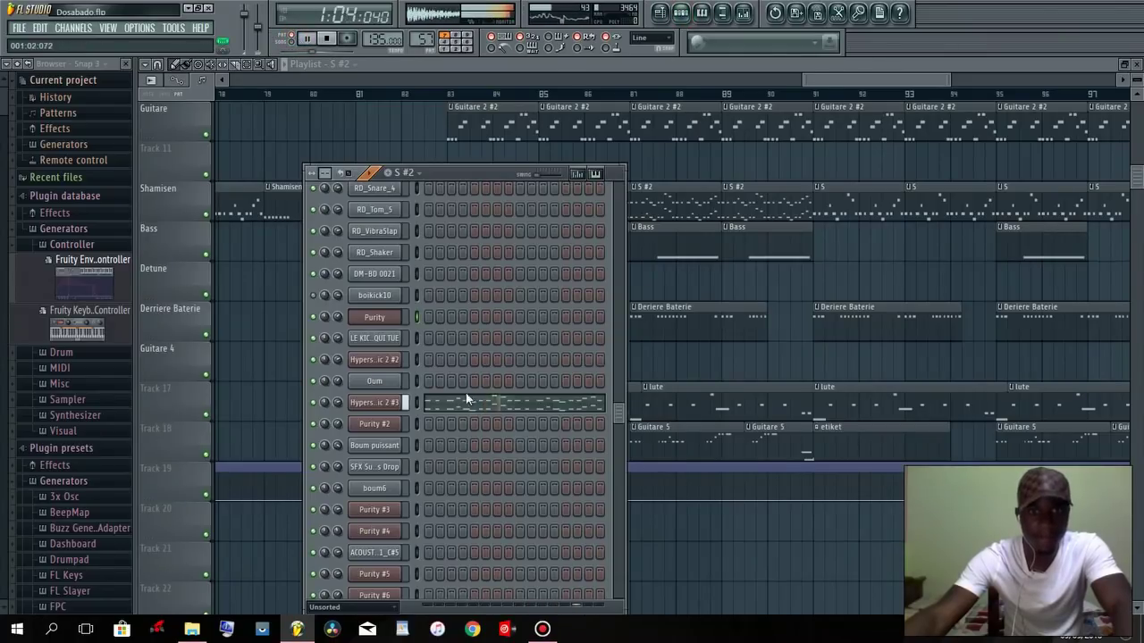
click(468, 402)
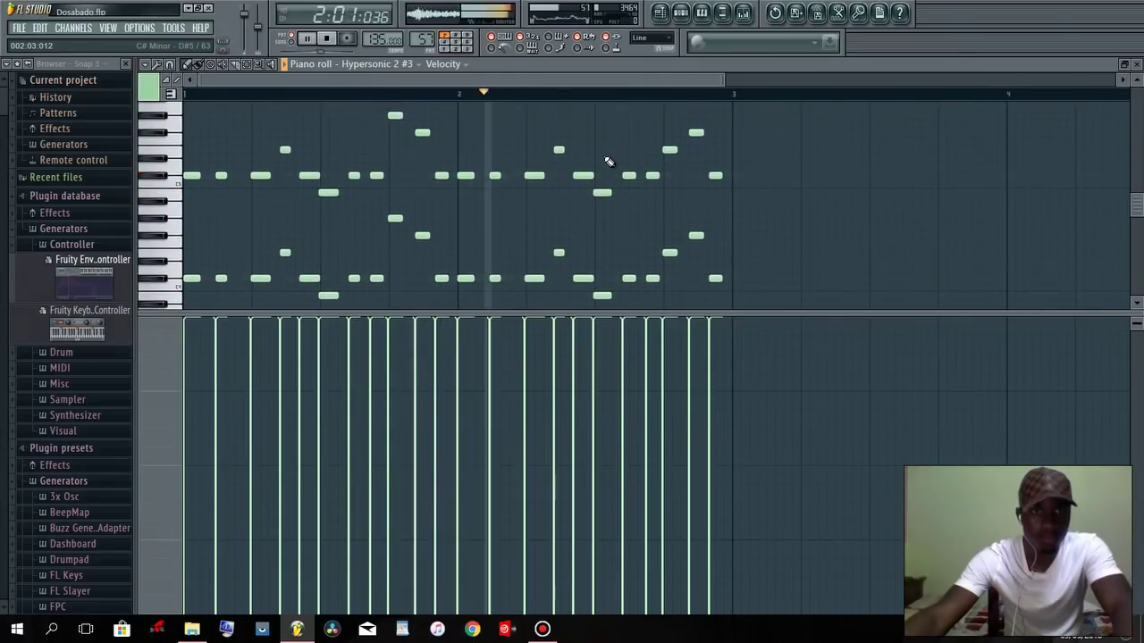
key(space)
Check which patch the Hypersonic 2 #3 instrument of the S #2 pattern uses, and return to its notes.
click(683, 17)
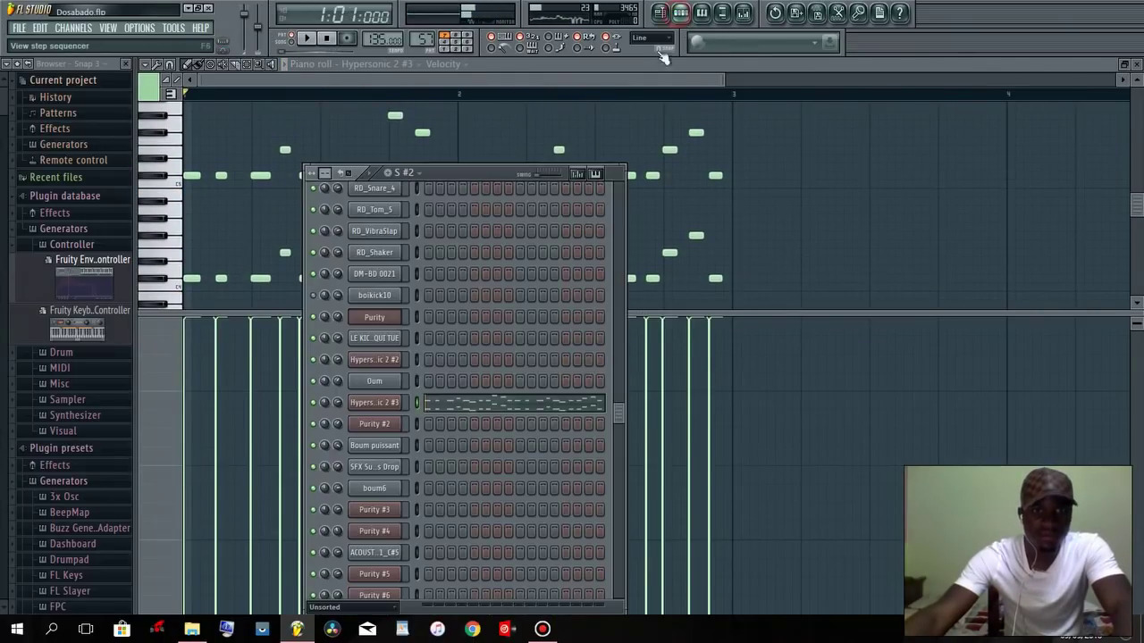
click(375, 403)
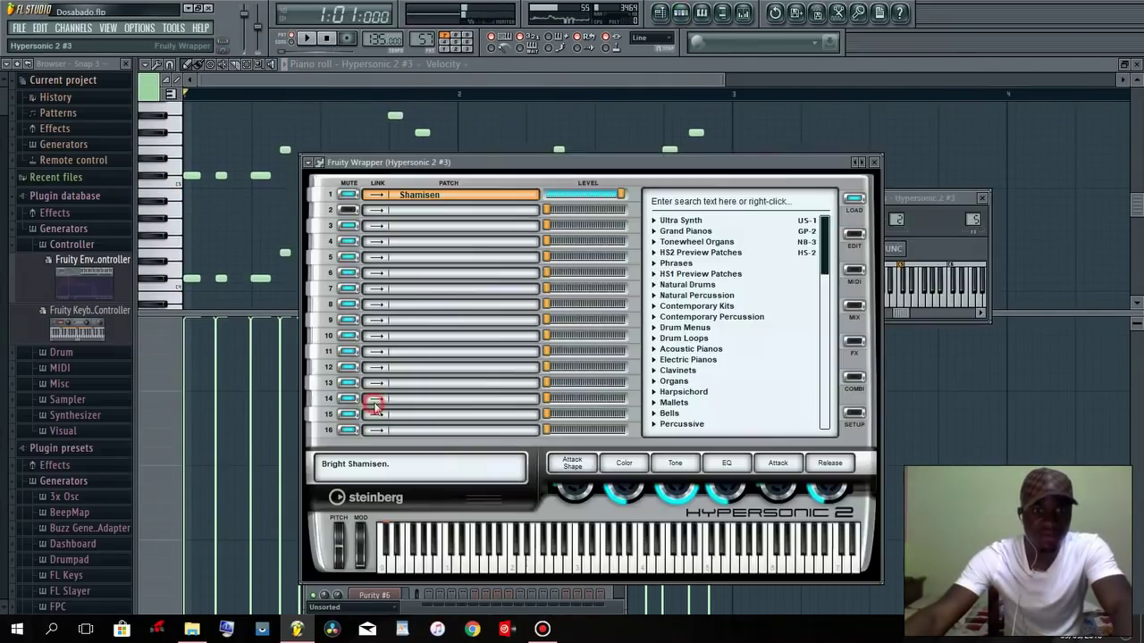
click(875, 163)
click(636, 82)
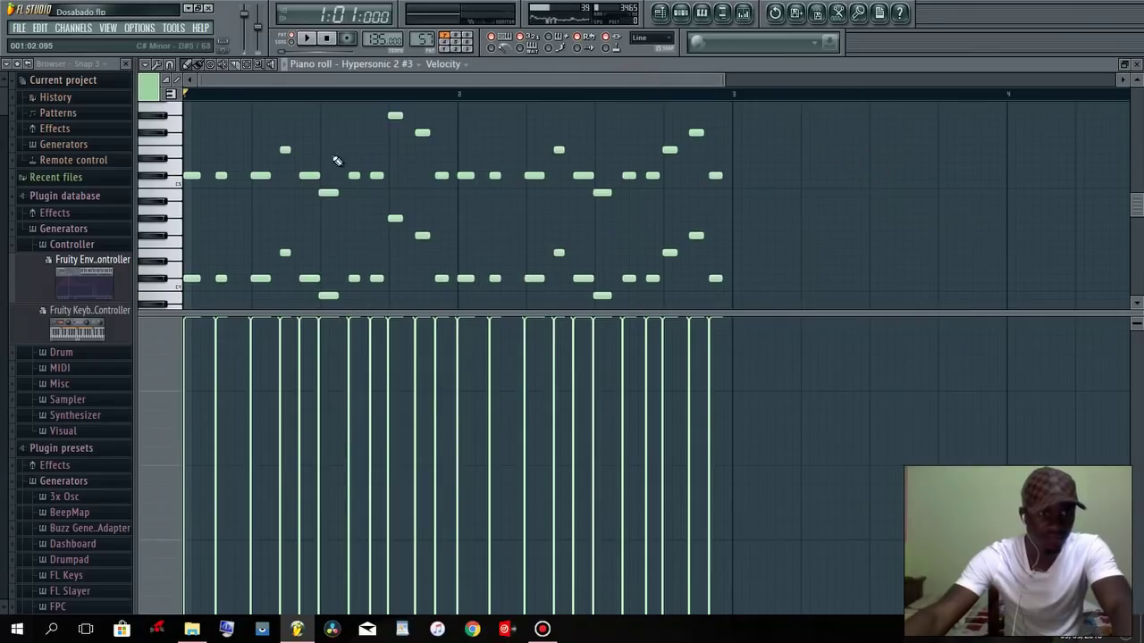
Play the S #2 melody again from its start in the piano roll.
click(179, 105)
click(162, 99)
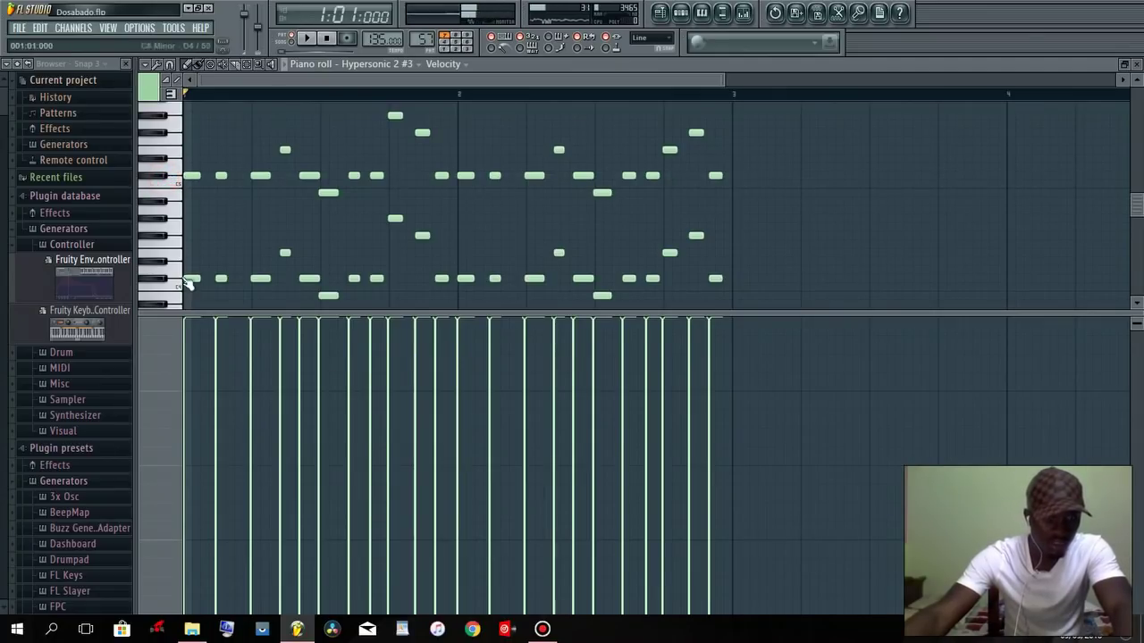
key(space)
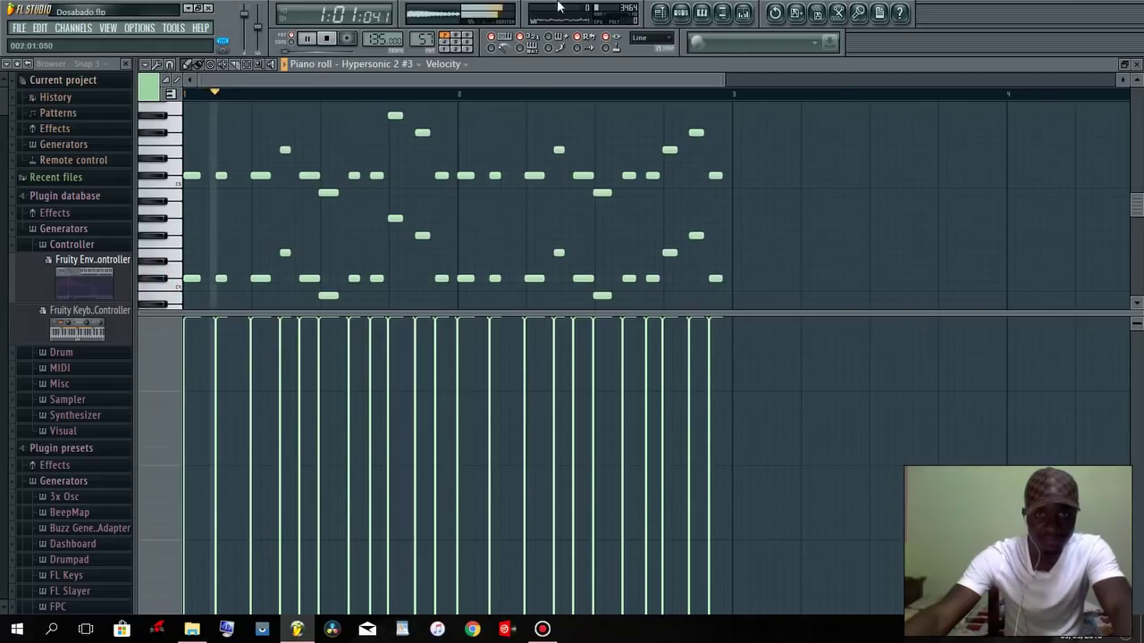
Select the Lead track's lea pattern, listen to it alone and inspect the preset and category of its Purity #8 instrument.
click(660, 12)
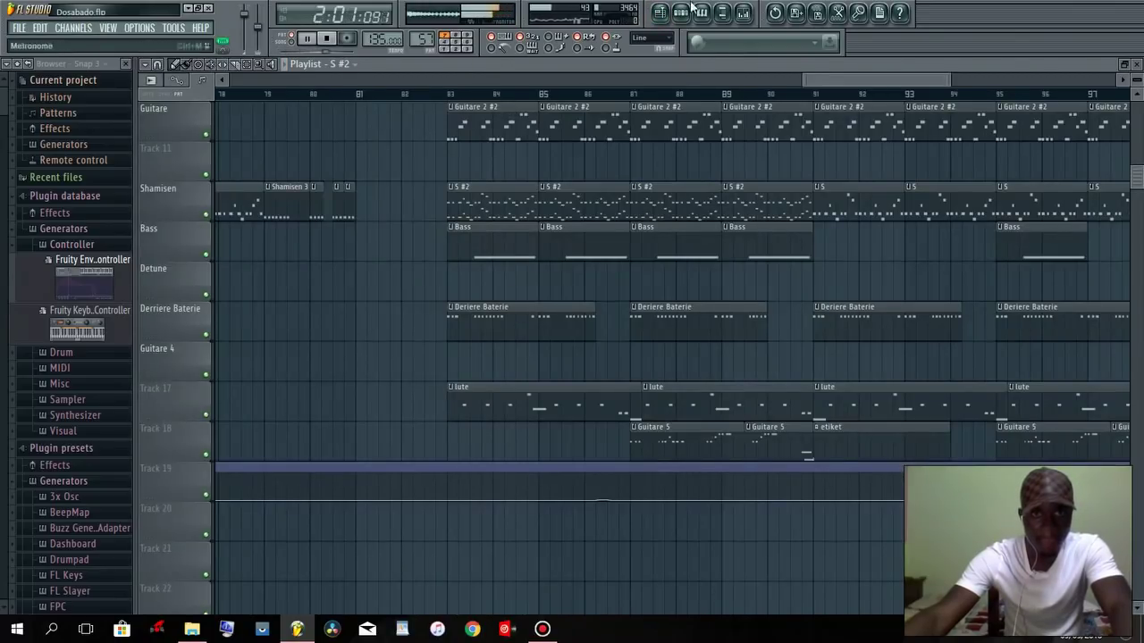
scroll(483, 127, up, 3)
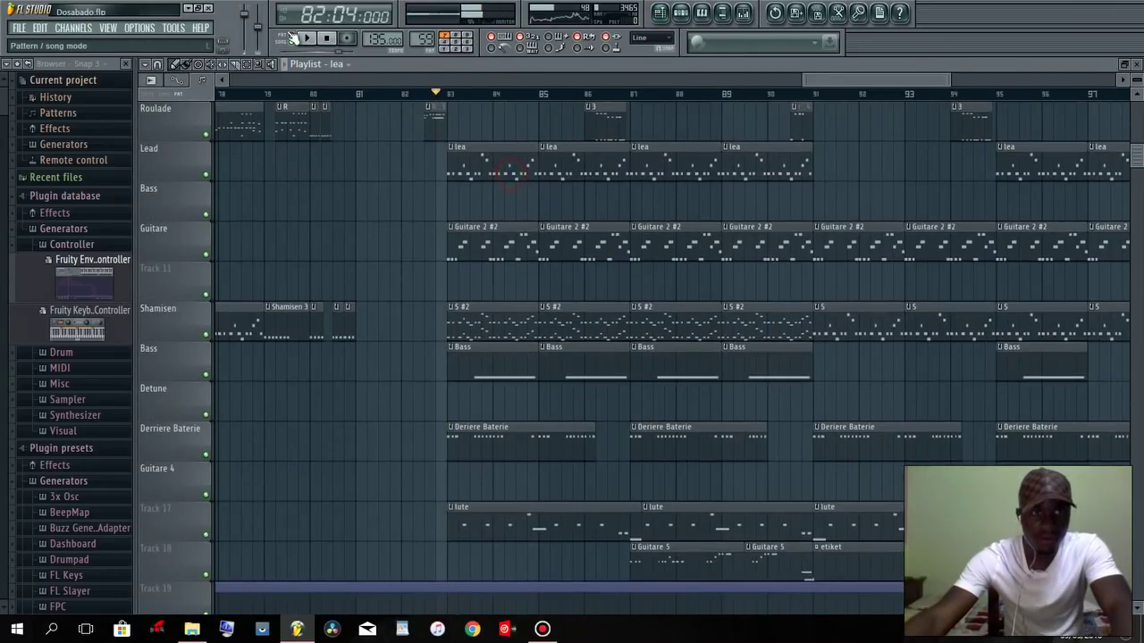
click(720, 14)
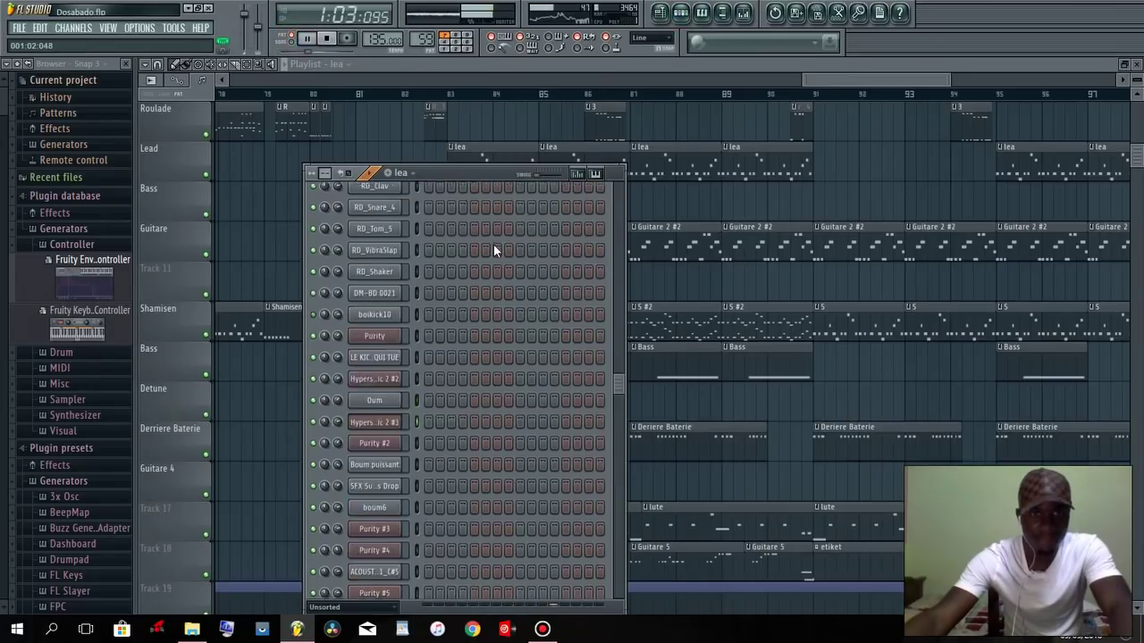
scroll(413, 397, down, 1)
click(383, 447)
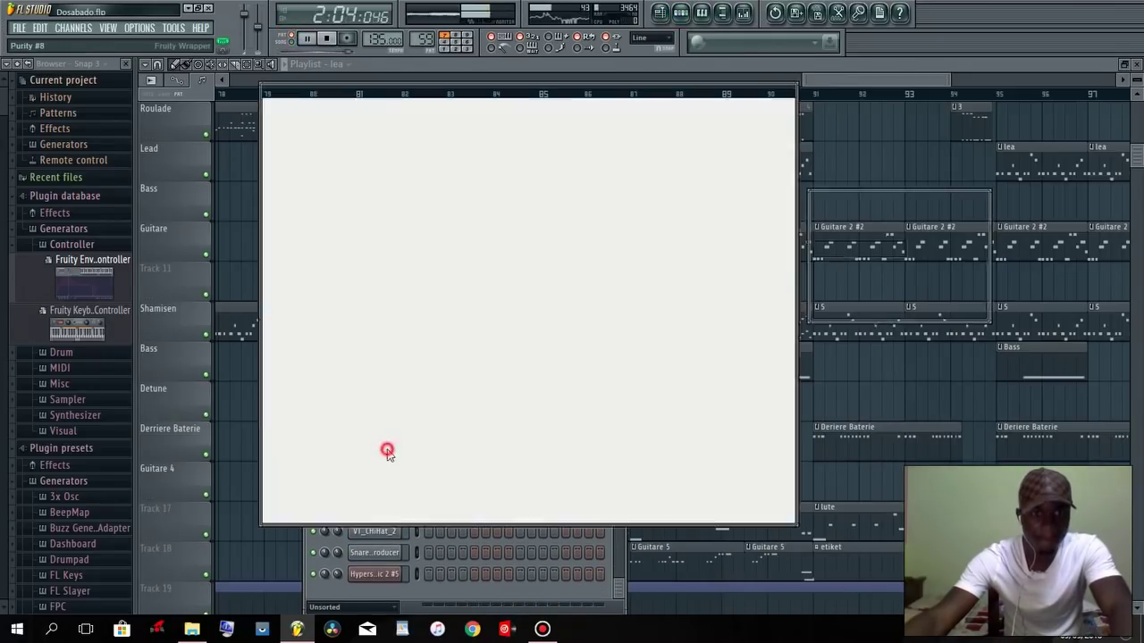
key(space)
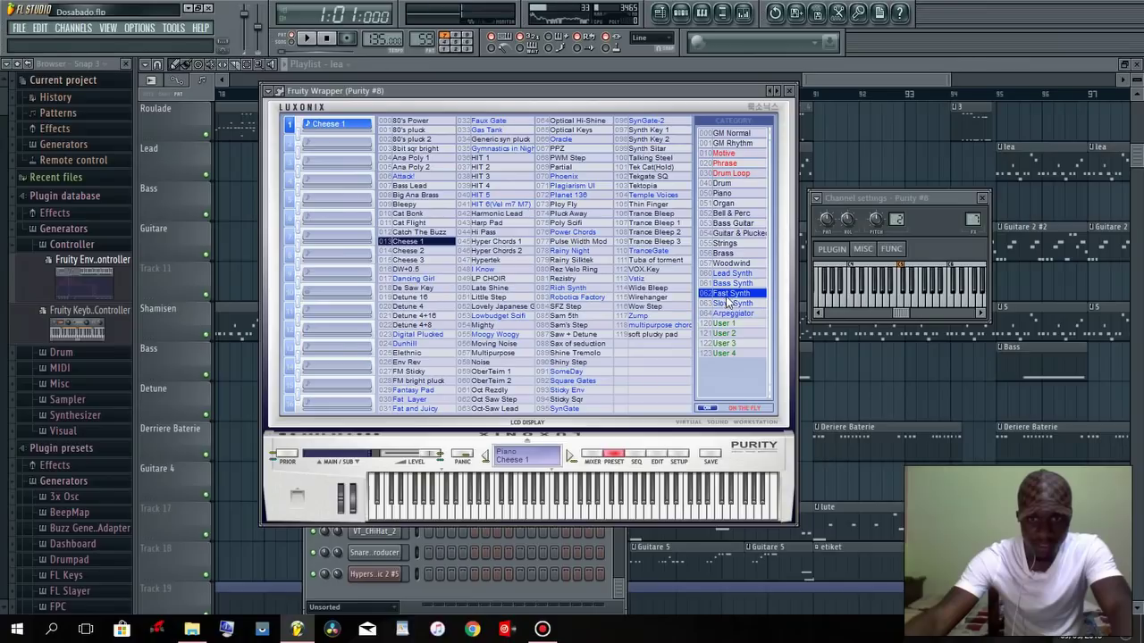
Examine and listen to the lea pattern's Purity #8 notes in the piano roll, and return to the playlist.
click(419, 64)
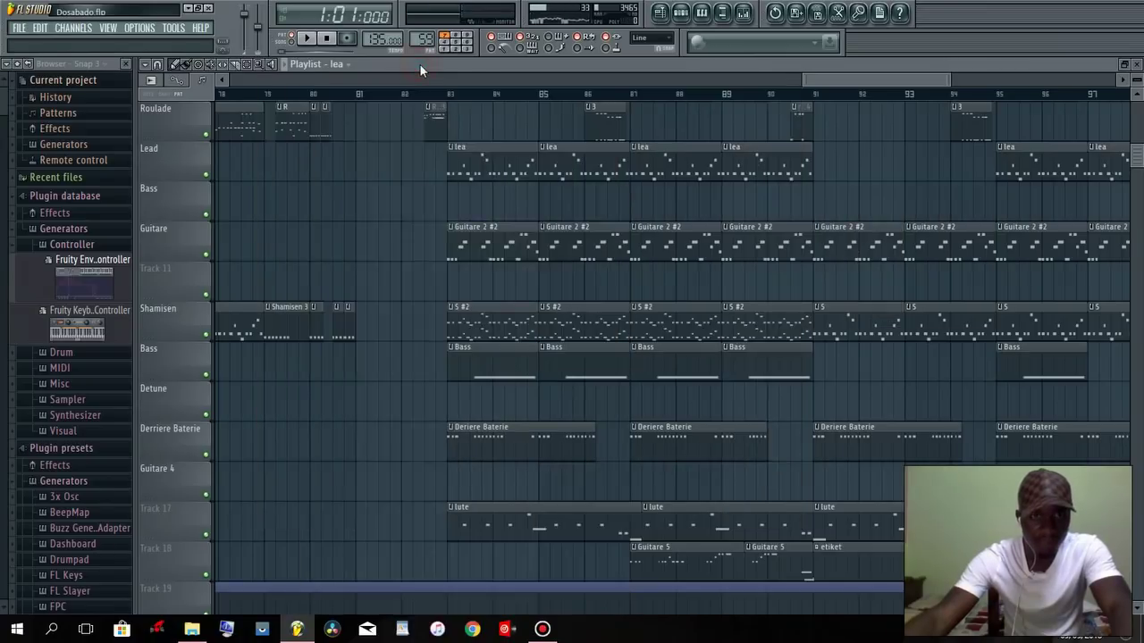
click(702, 13)
click(524, 458)
key(space)
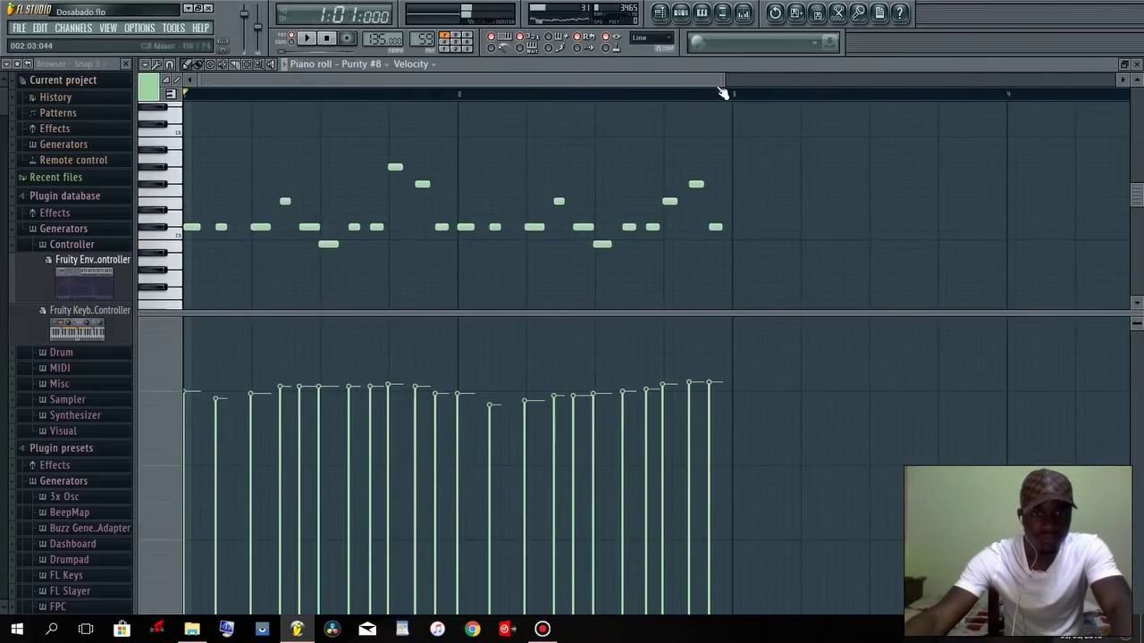
drag(721, 78, 676, 16)
key(space)
key(space)
click(676, 15)
Play the song from bar 83 to hear the lea melody with the other tracks, and stop playback.
click(450, 93)
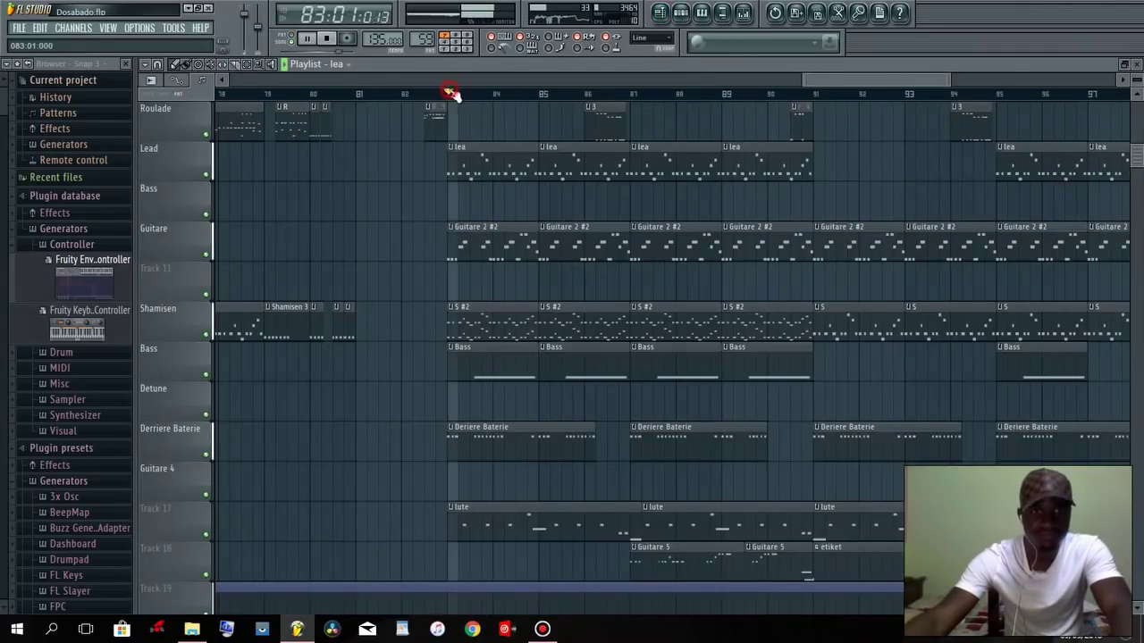
key(space)
scroll(543, 153, down, 1)
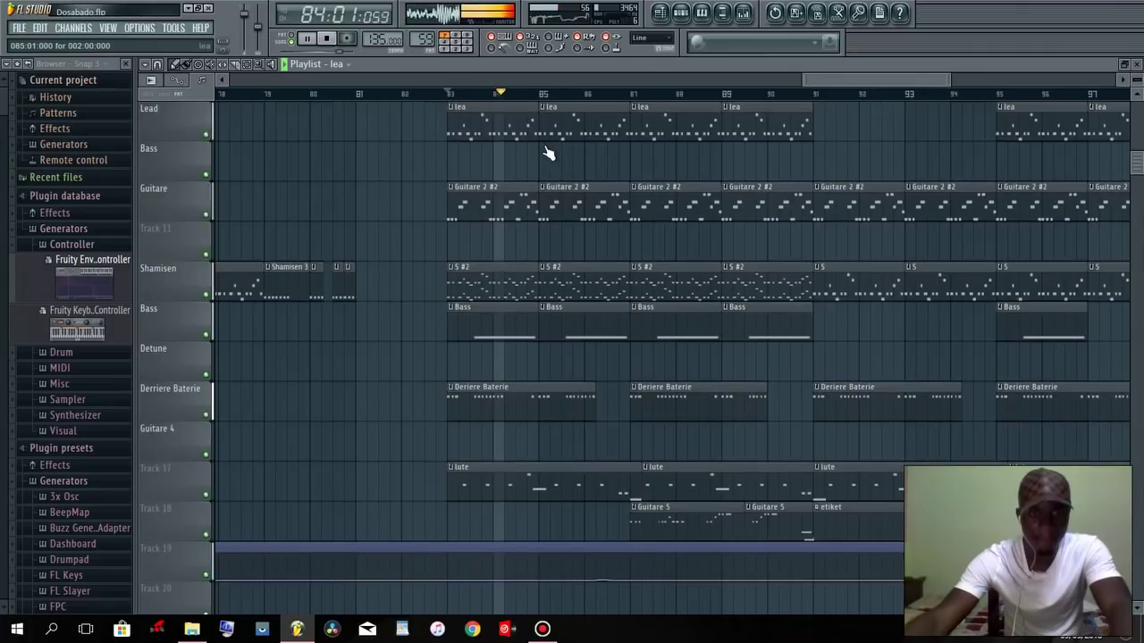
scroll(679, 184, up, 2)
scroll(786, 188, down, 1)
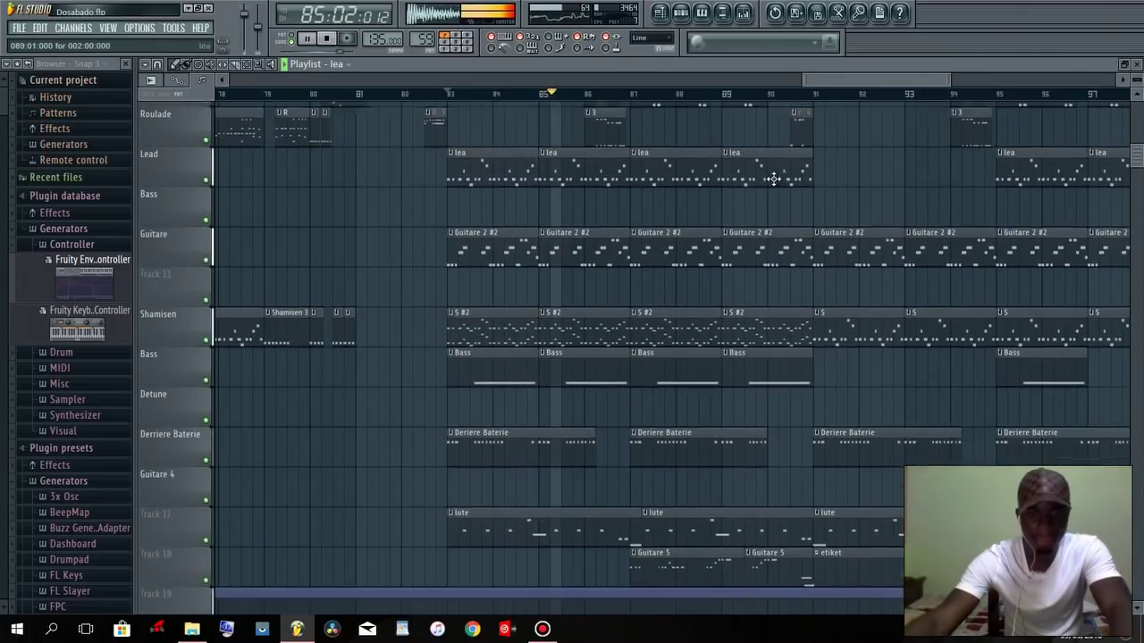
key(space)
Select the lute pattern on Track 17 and play it alone while following its Purity #9 notes in the piano roll.
click(526, 515)
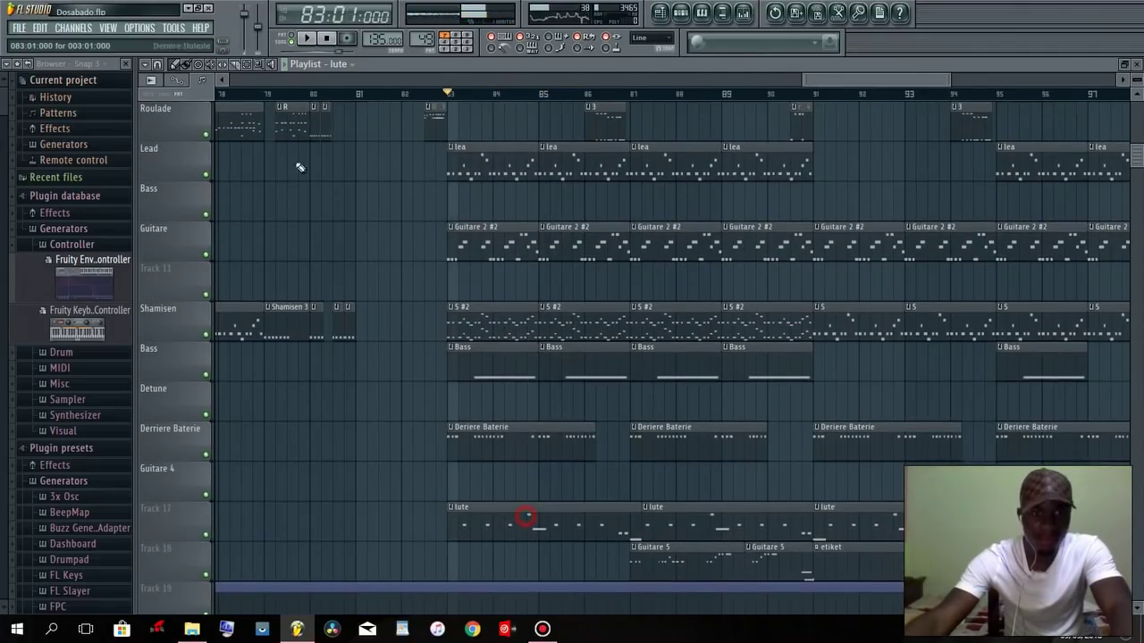
click(288, 39)
click(306, 38)
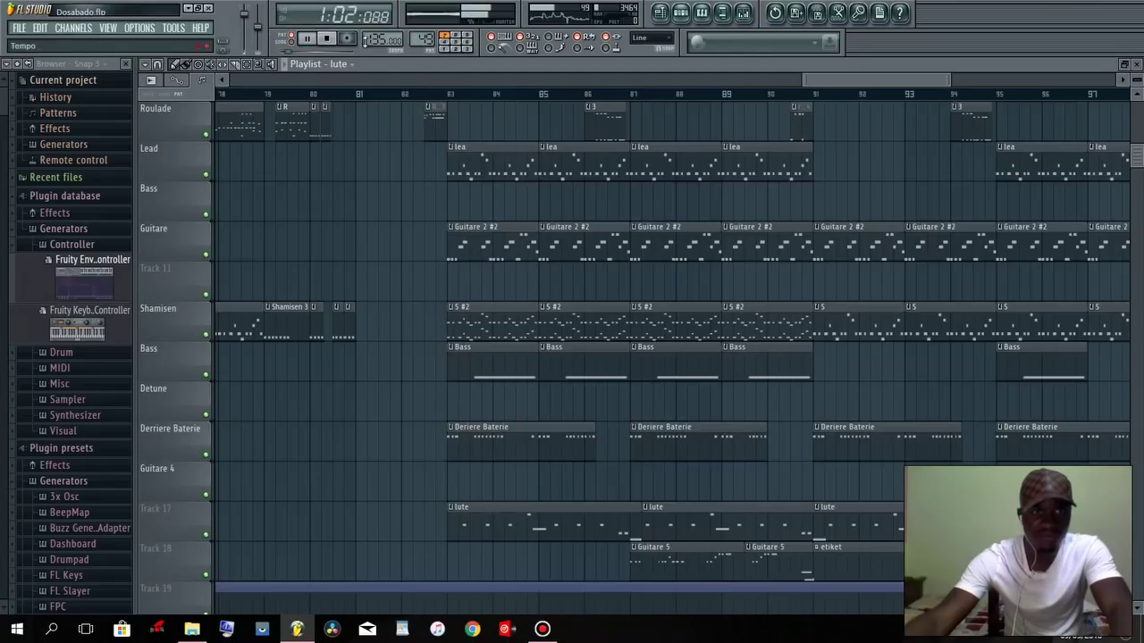
key(F6)
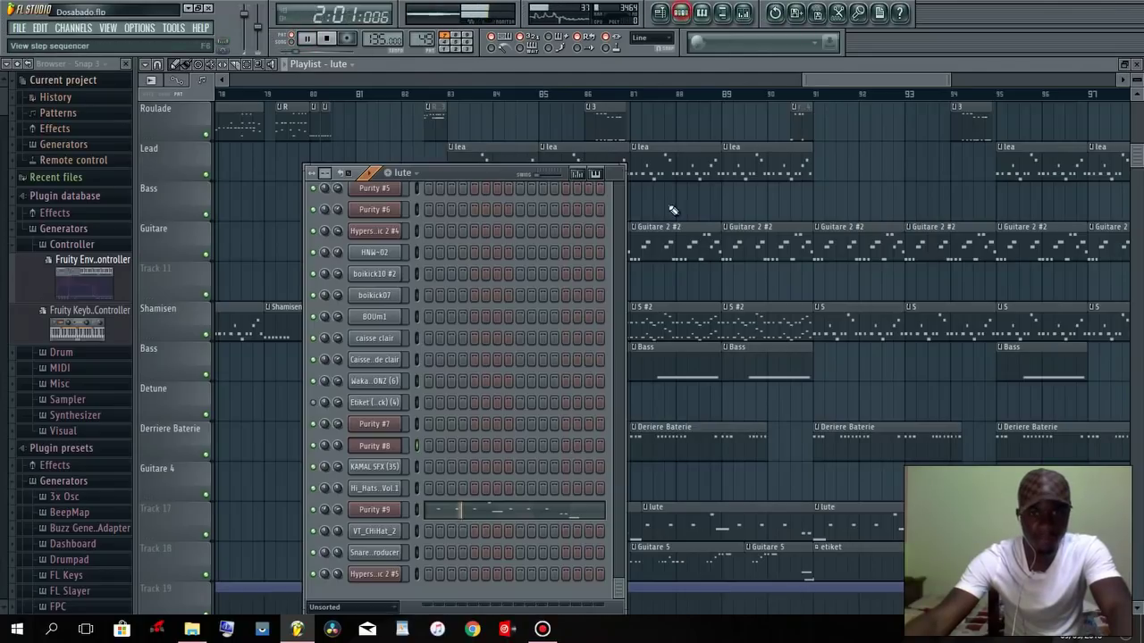
click(558, 513)
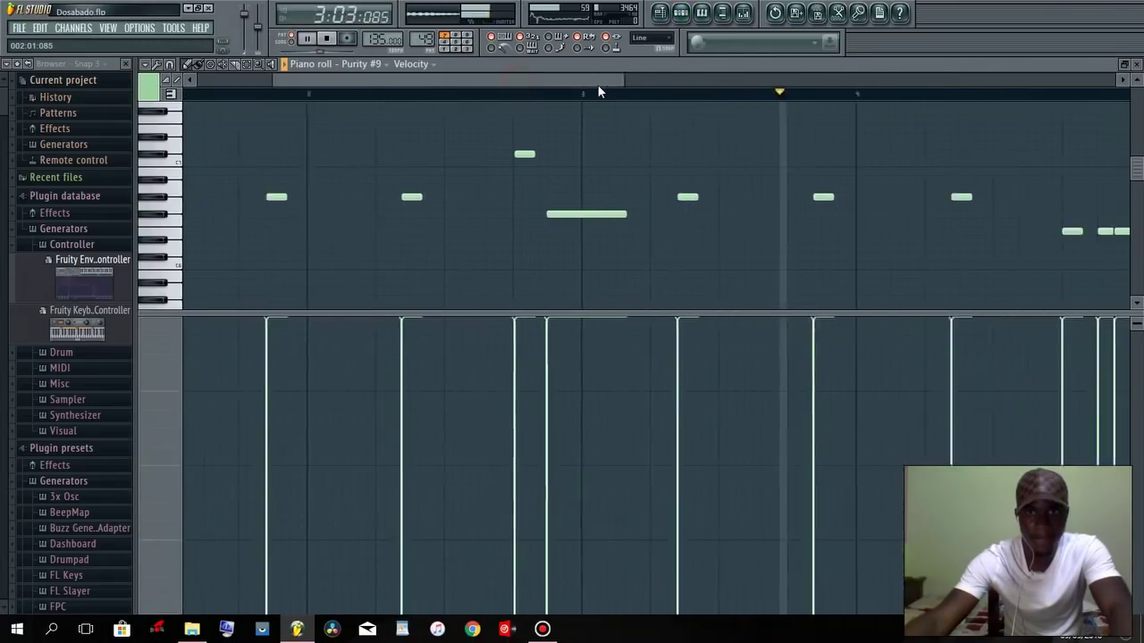
drag(598, 85, 760, 75)
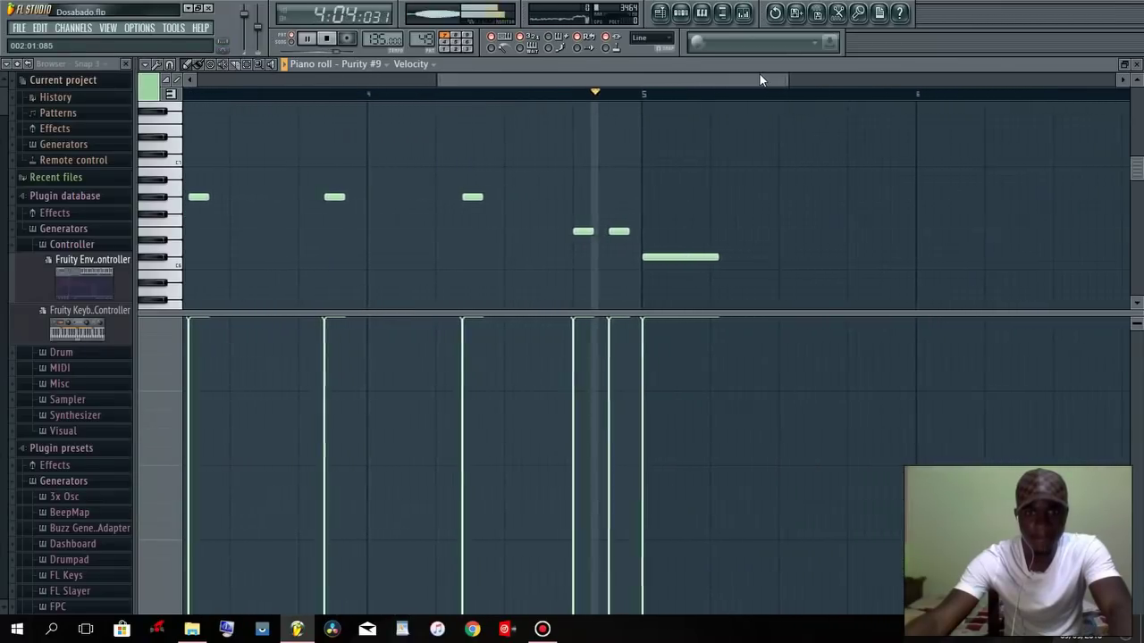
Stop playback, inspect the preset and category of the Purity #9 instrument, and replay the lute pattern.
click(681, 13)
key(space)
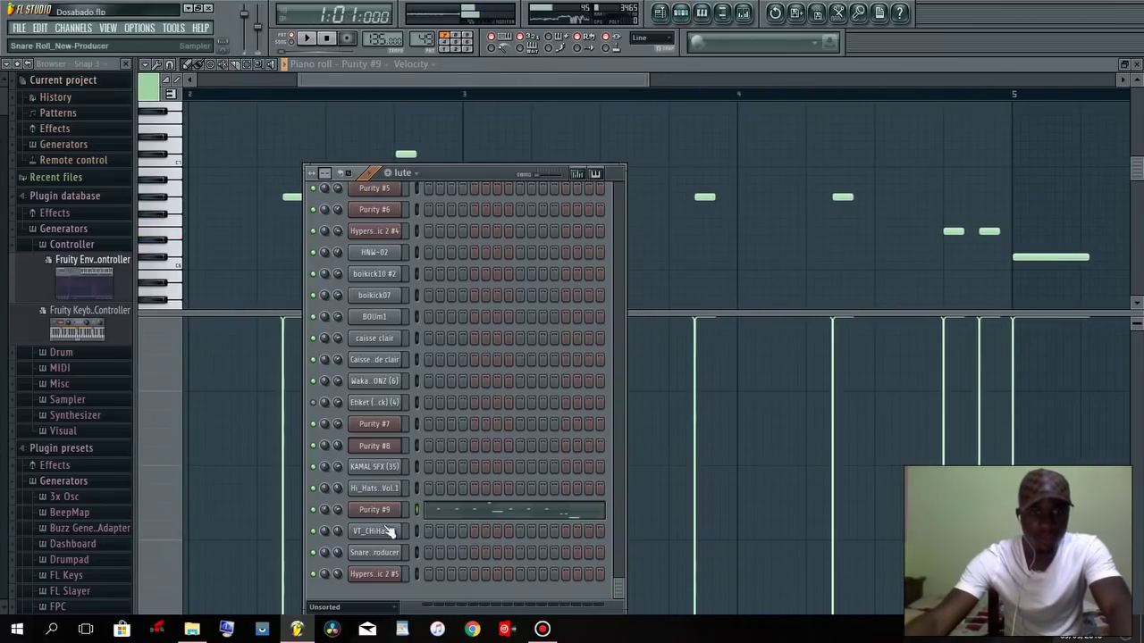
click(381, 511)
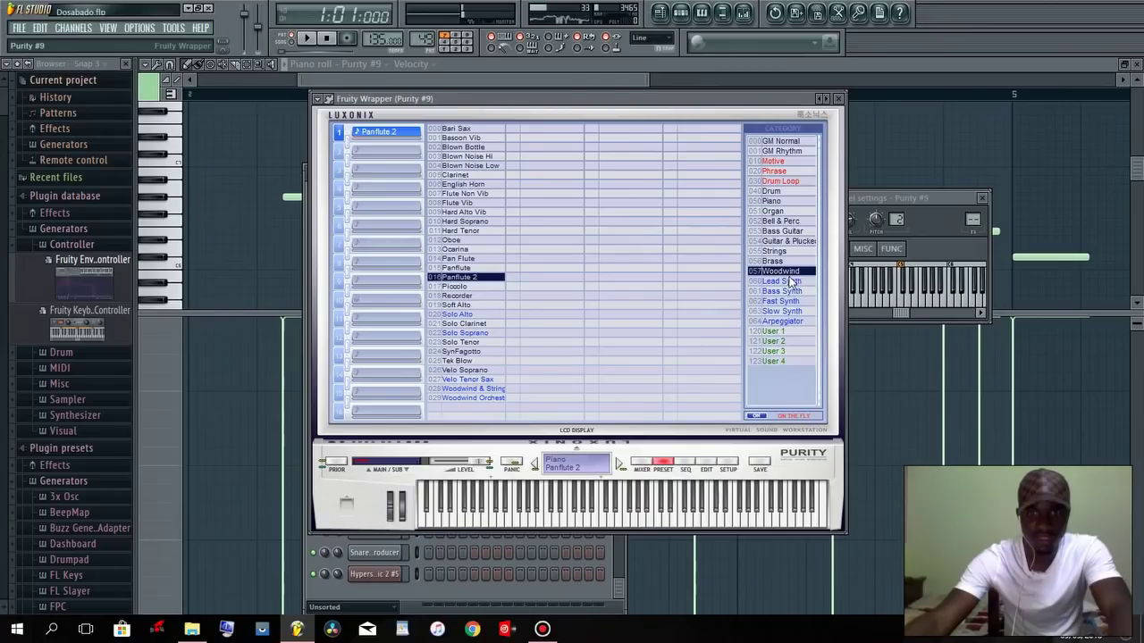
click(307, 39)
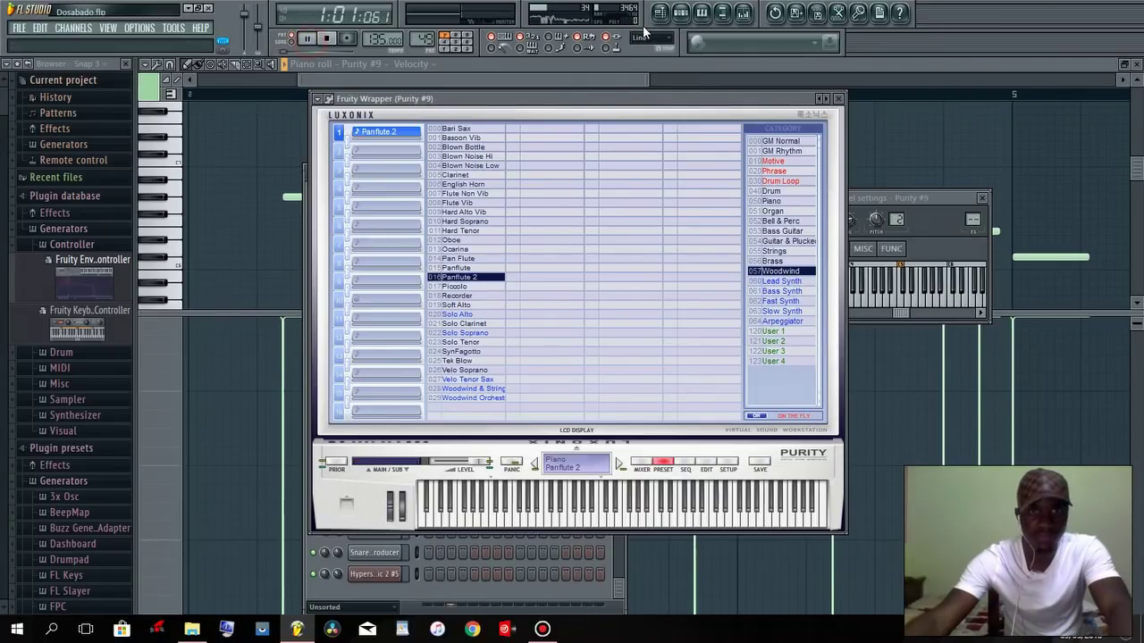
Return to the playlist, play the song from bar 83 while looking over the tracks, and stop playback.
key(F5)
click(327, 38)
click(303, 39)
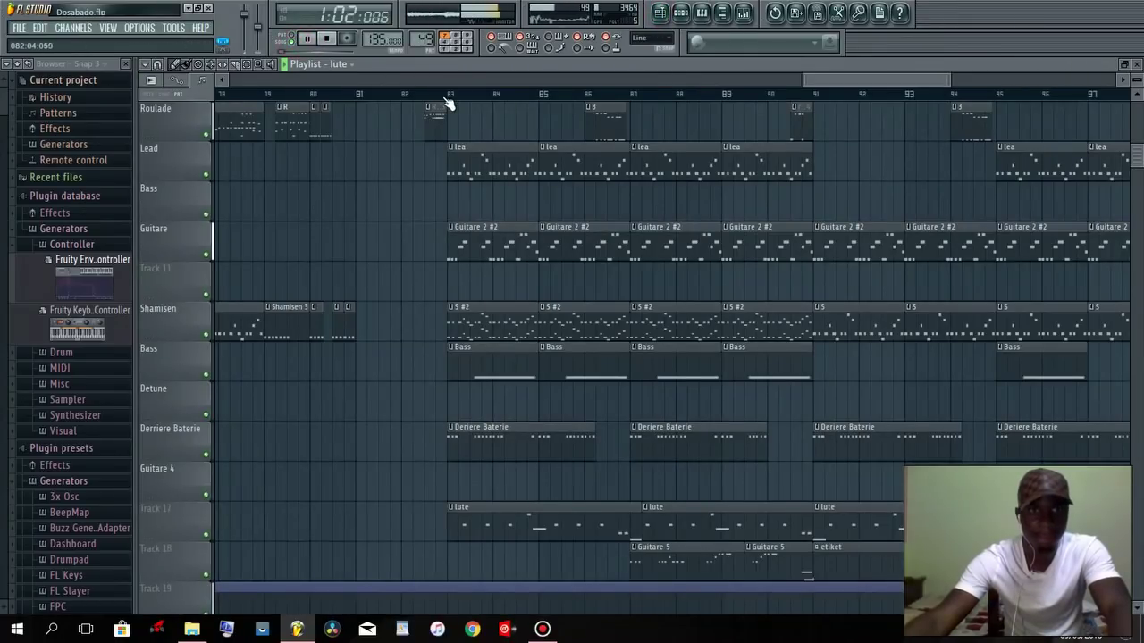
click(452, 94)
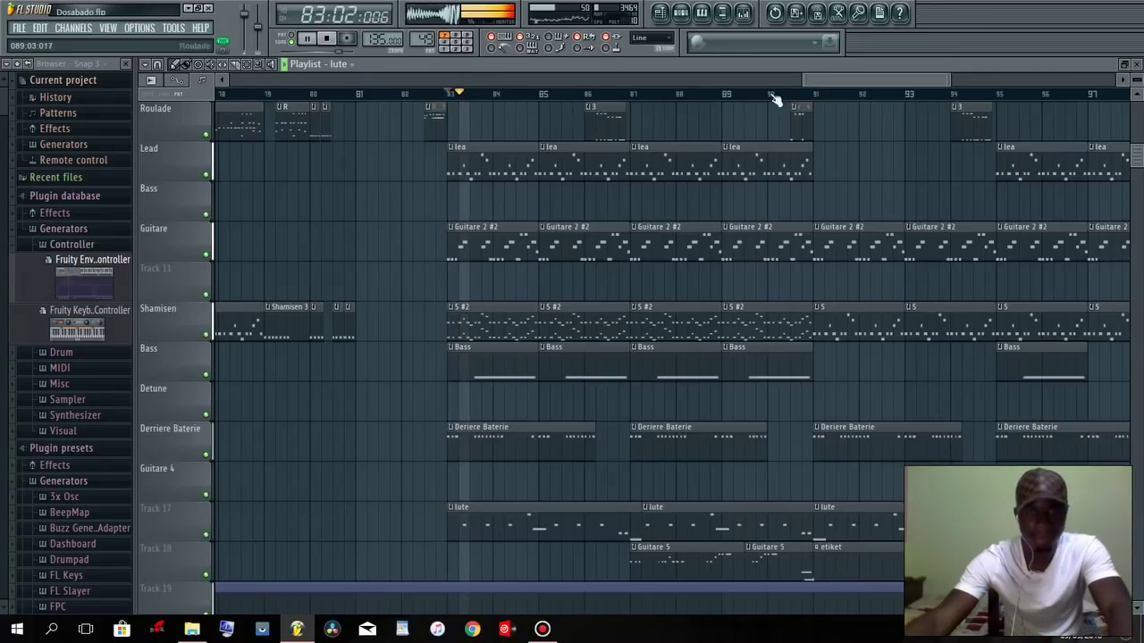
drag(850, 83, 861, 77)
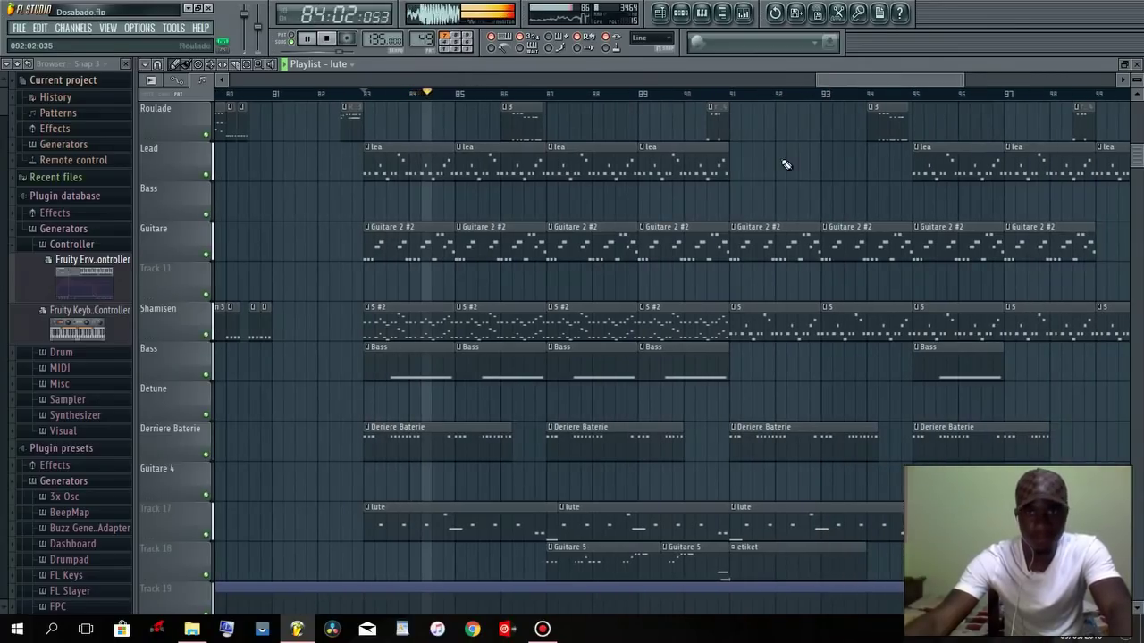
scroll(784, 169, up, 1)
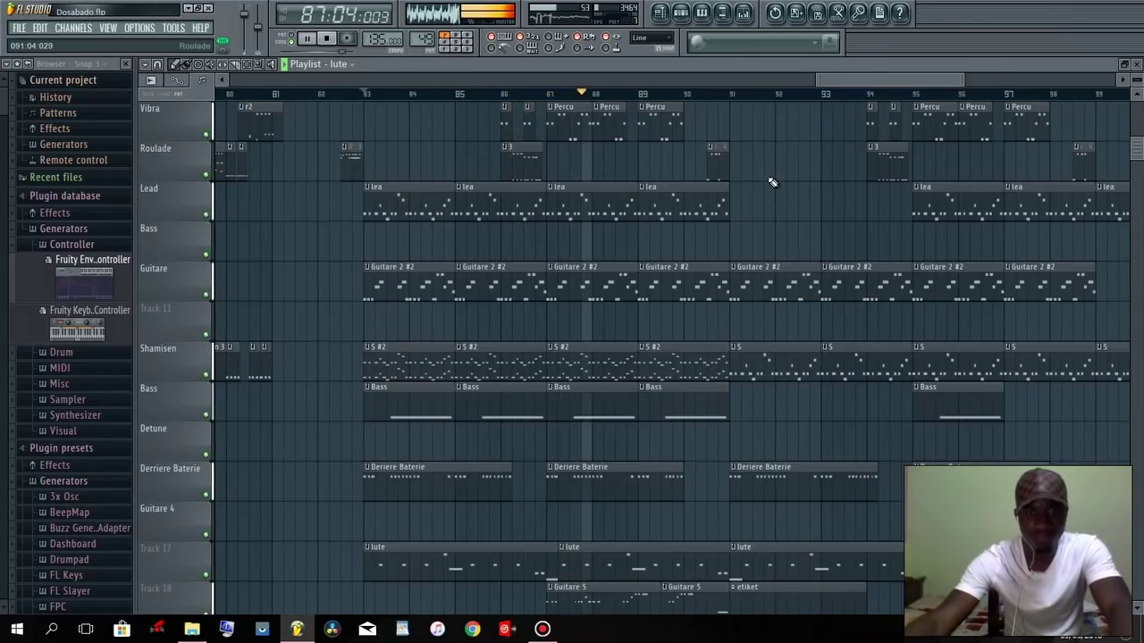
key(space)
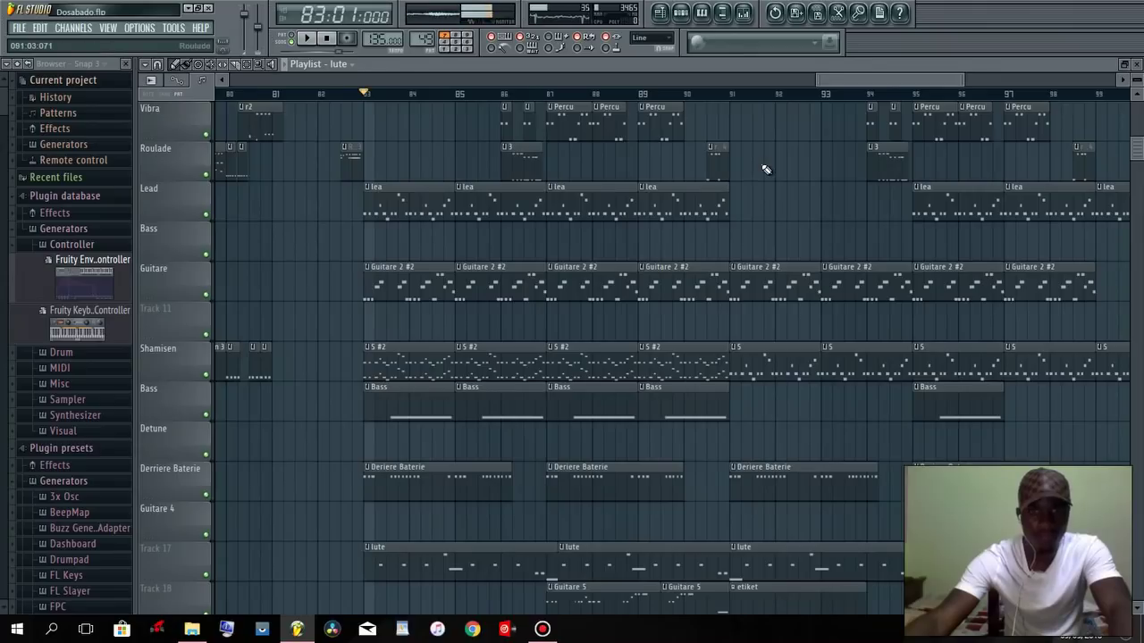
Switch to the browser and look through the "Devenir Arrangeur Coupé Décaler Pro" page down to its contact form.
click(529, 112)
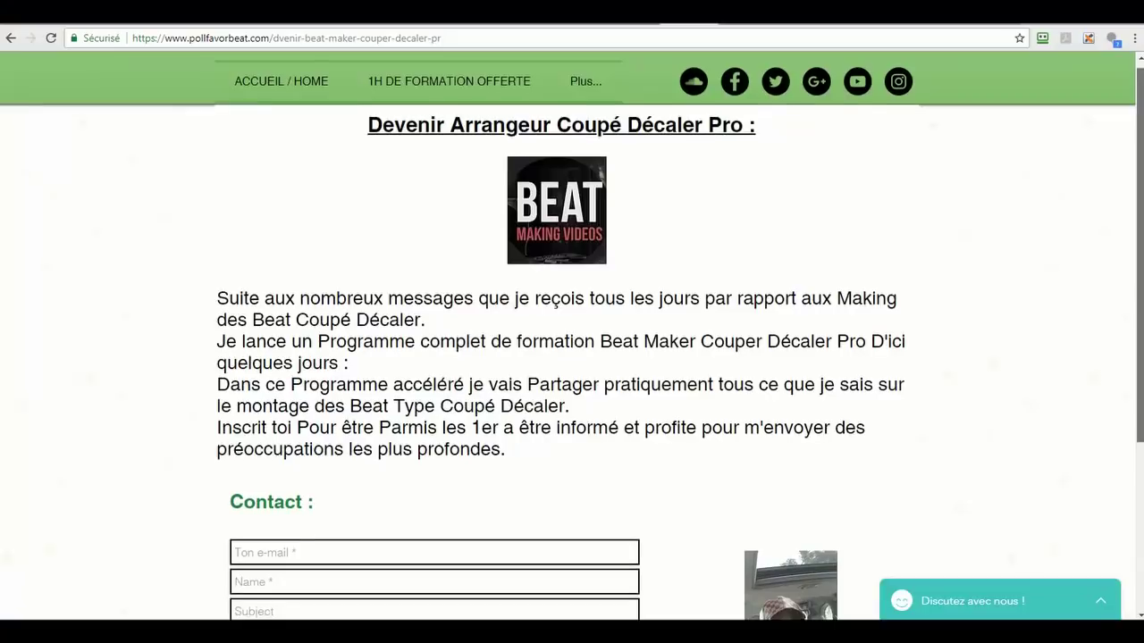
scroll(572, 336, down, 2)
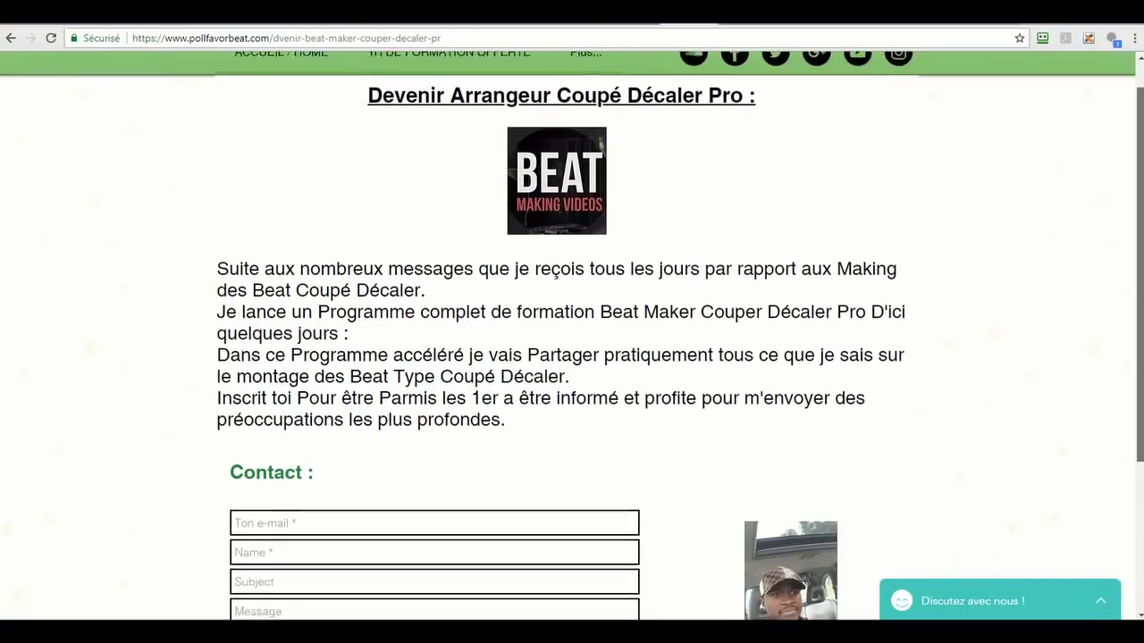
scroll(572, 336, down, 2)
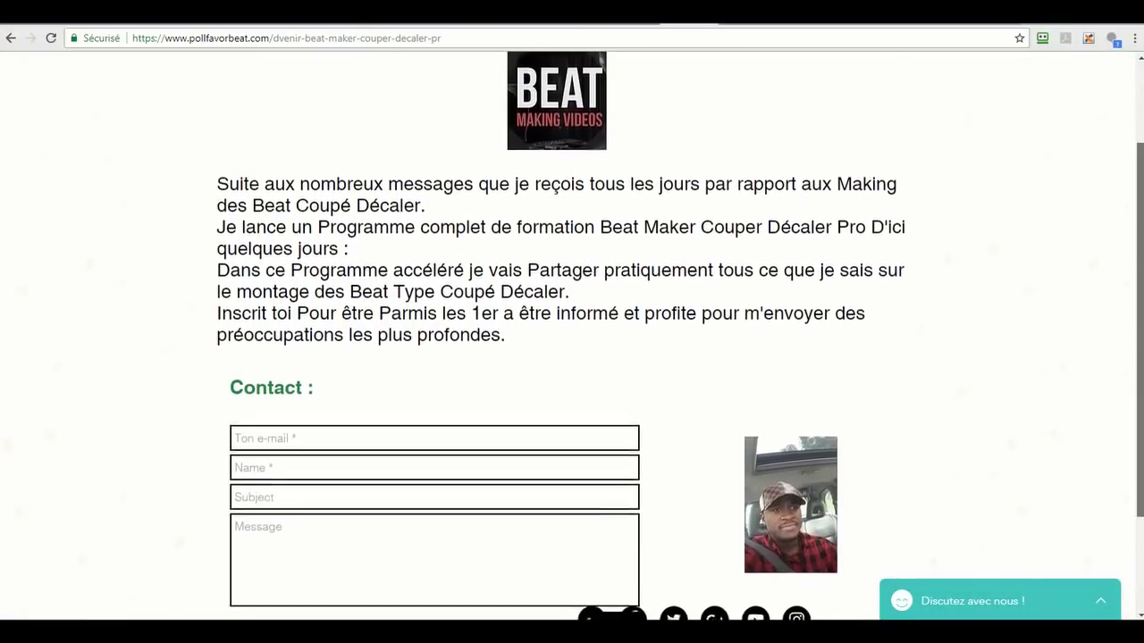
scroll(572, 336, down, 2)
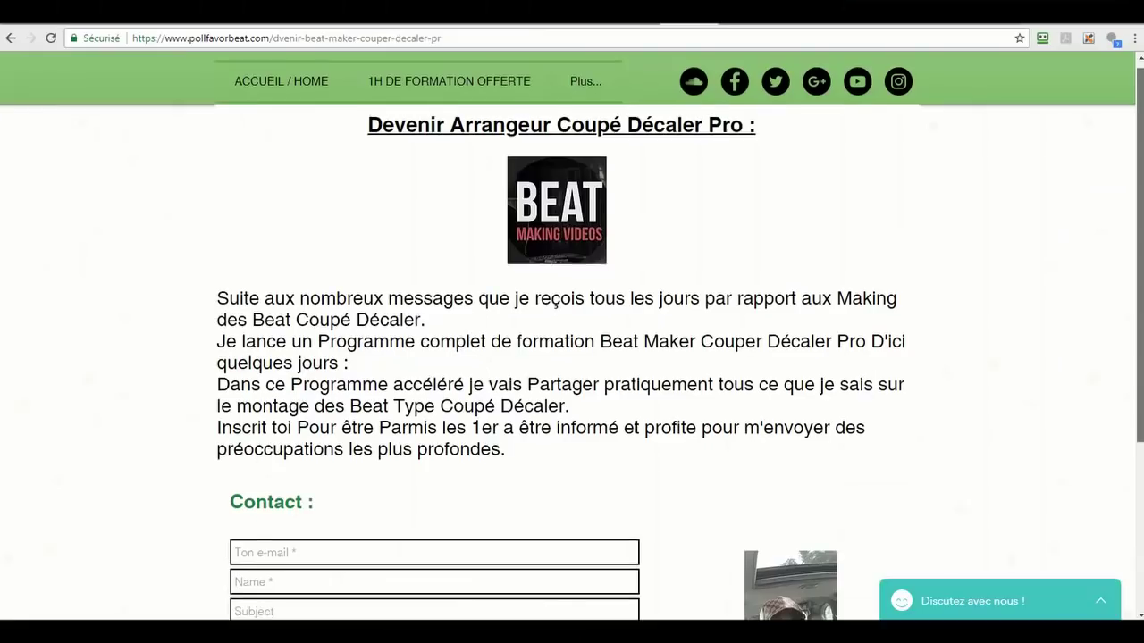
scroll(571, 358, down, 1)
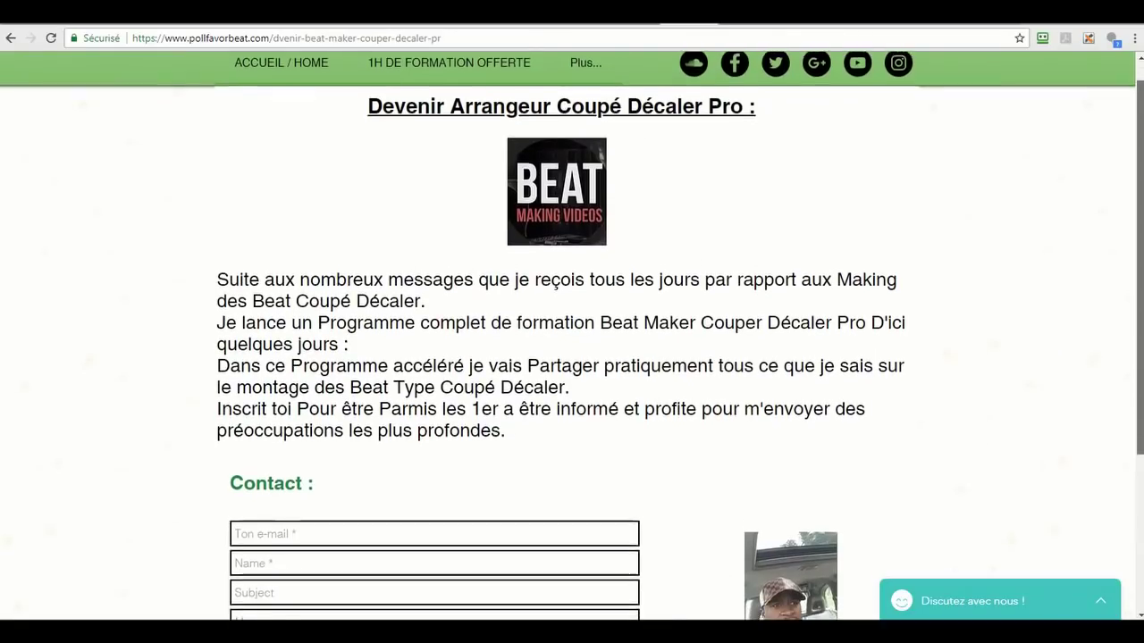